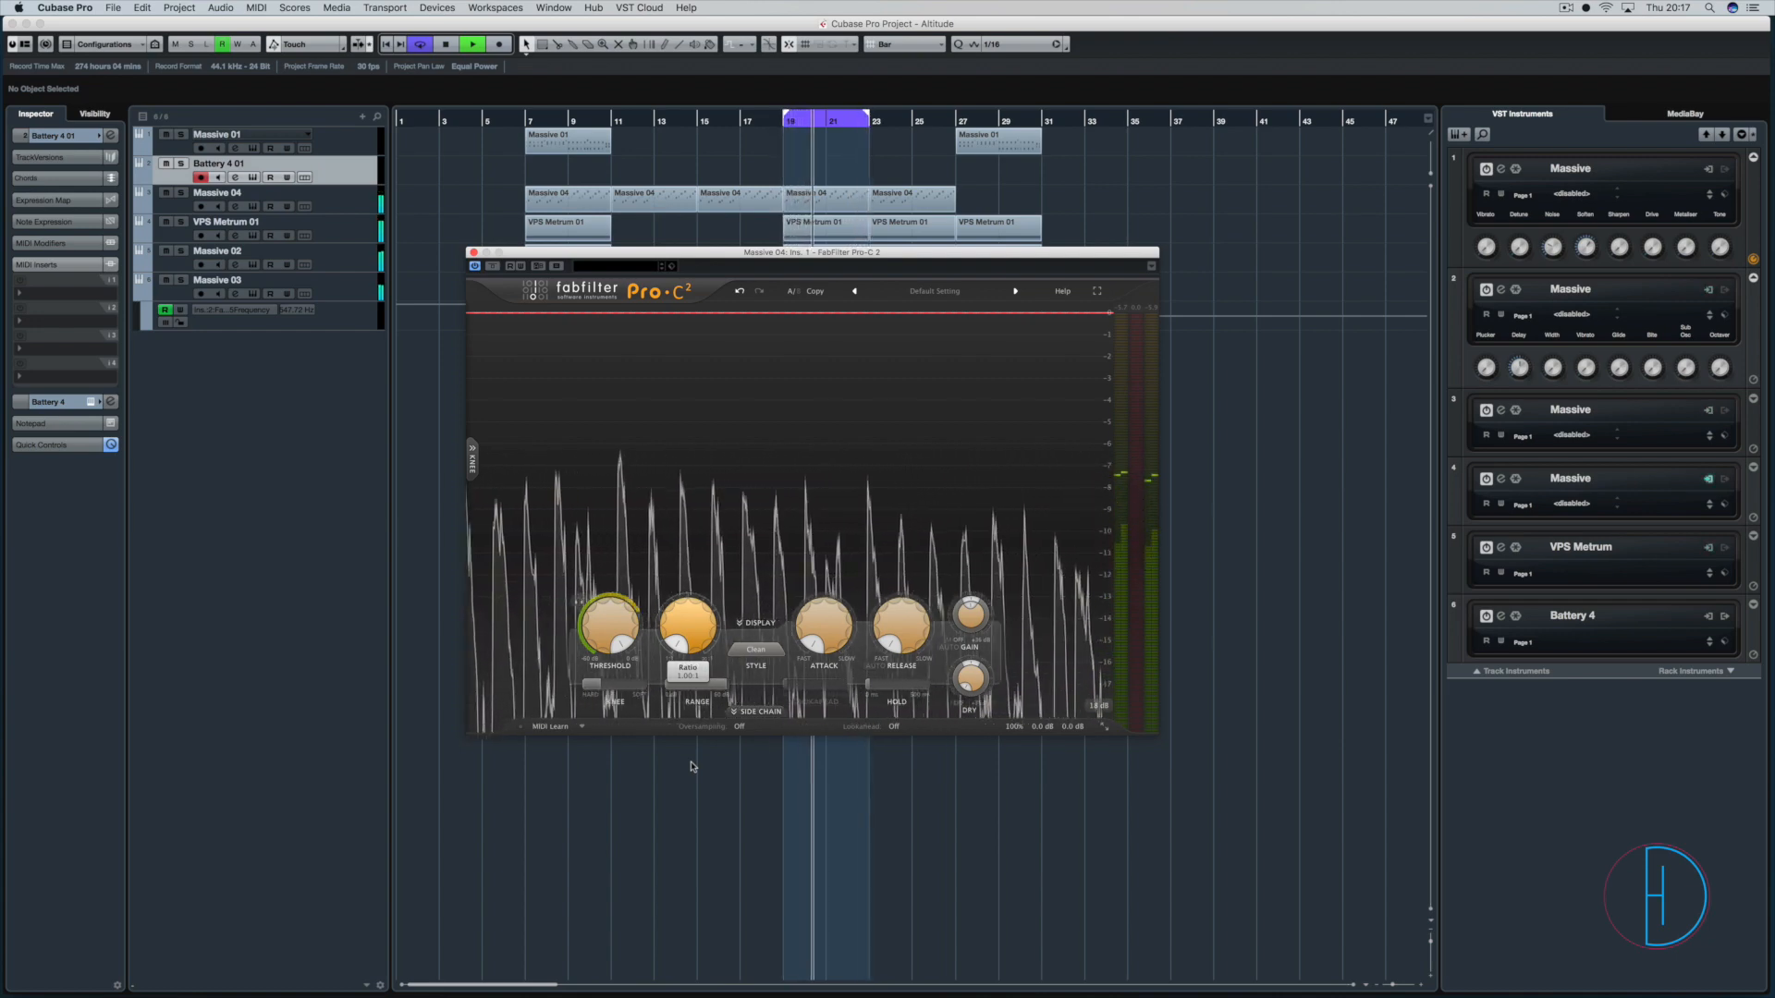
Stop playback, solo the Massive 04 track and audition it on its own through the compressor.
key(space)
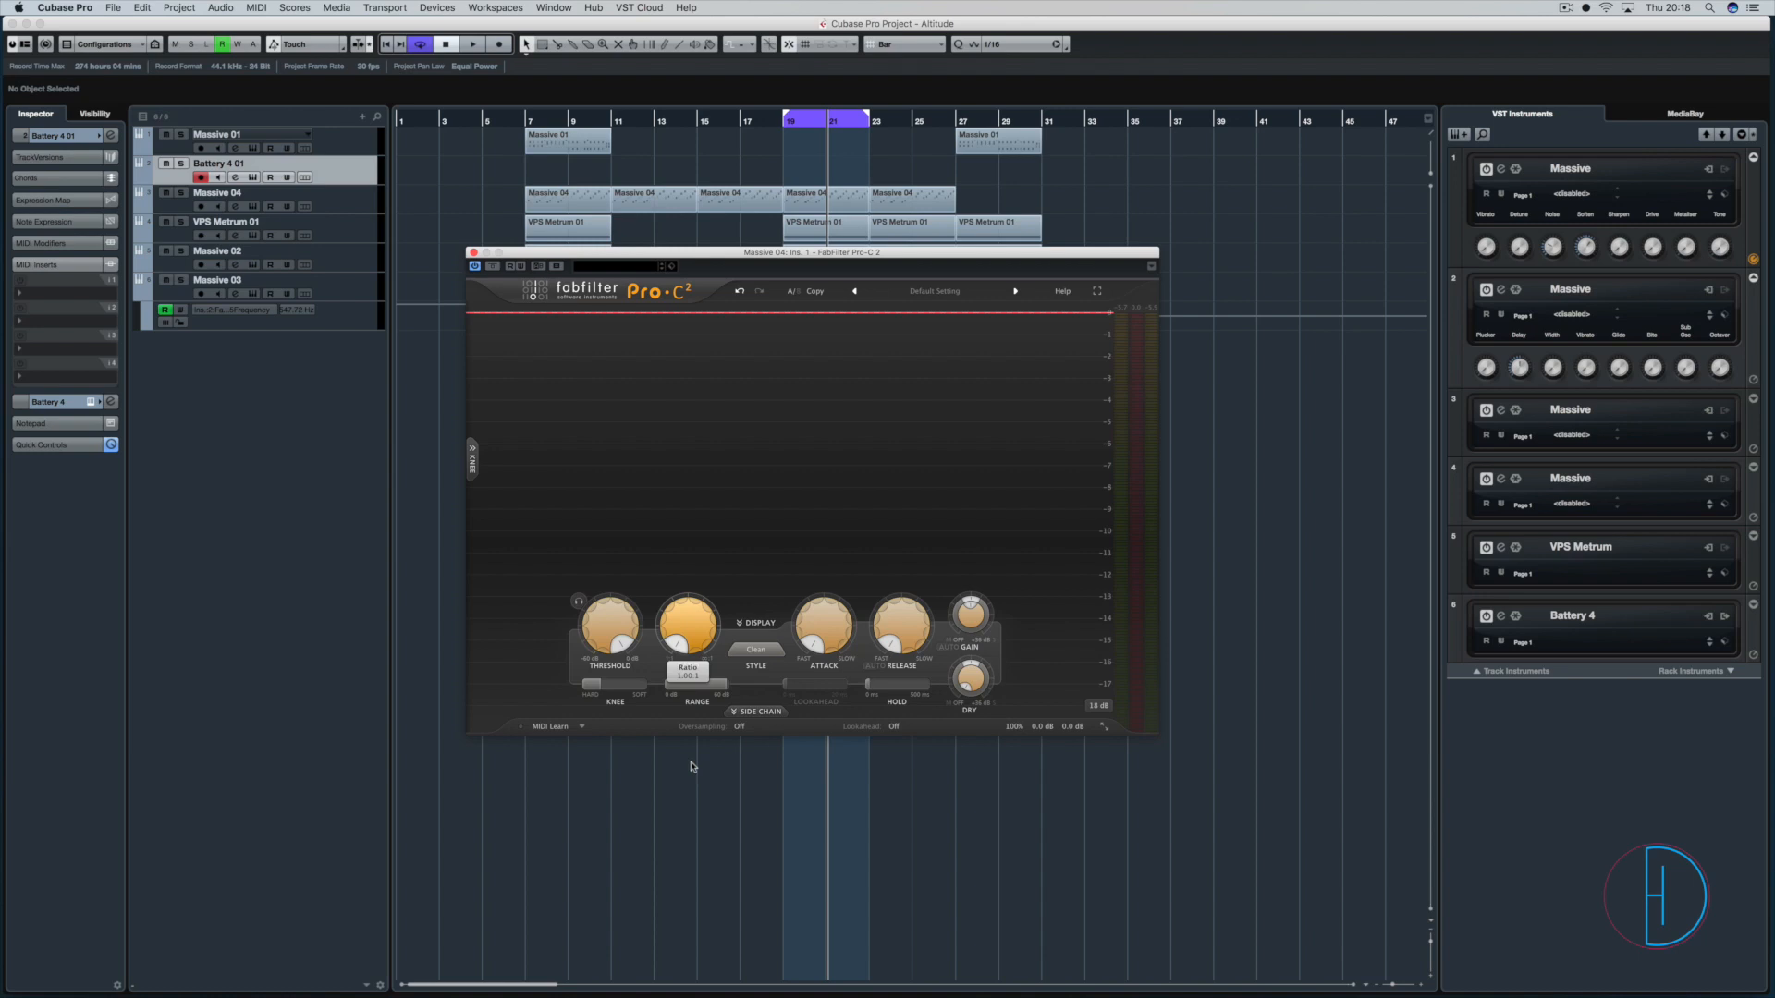
drag(691, 766, 667, 790)
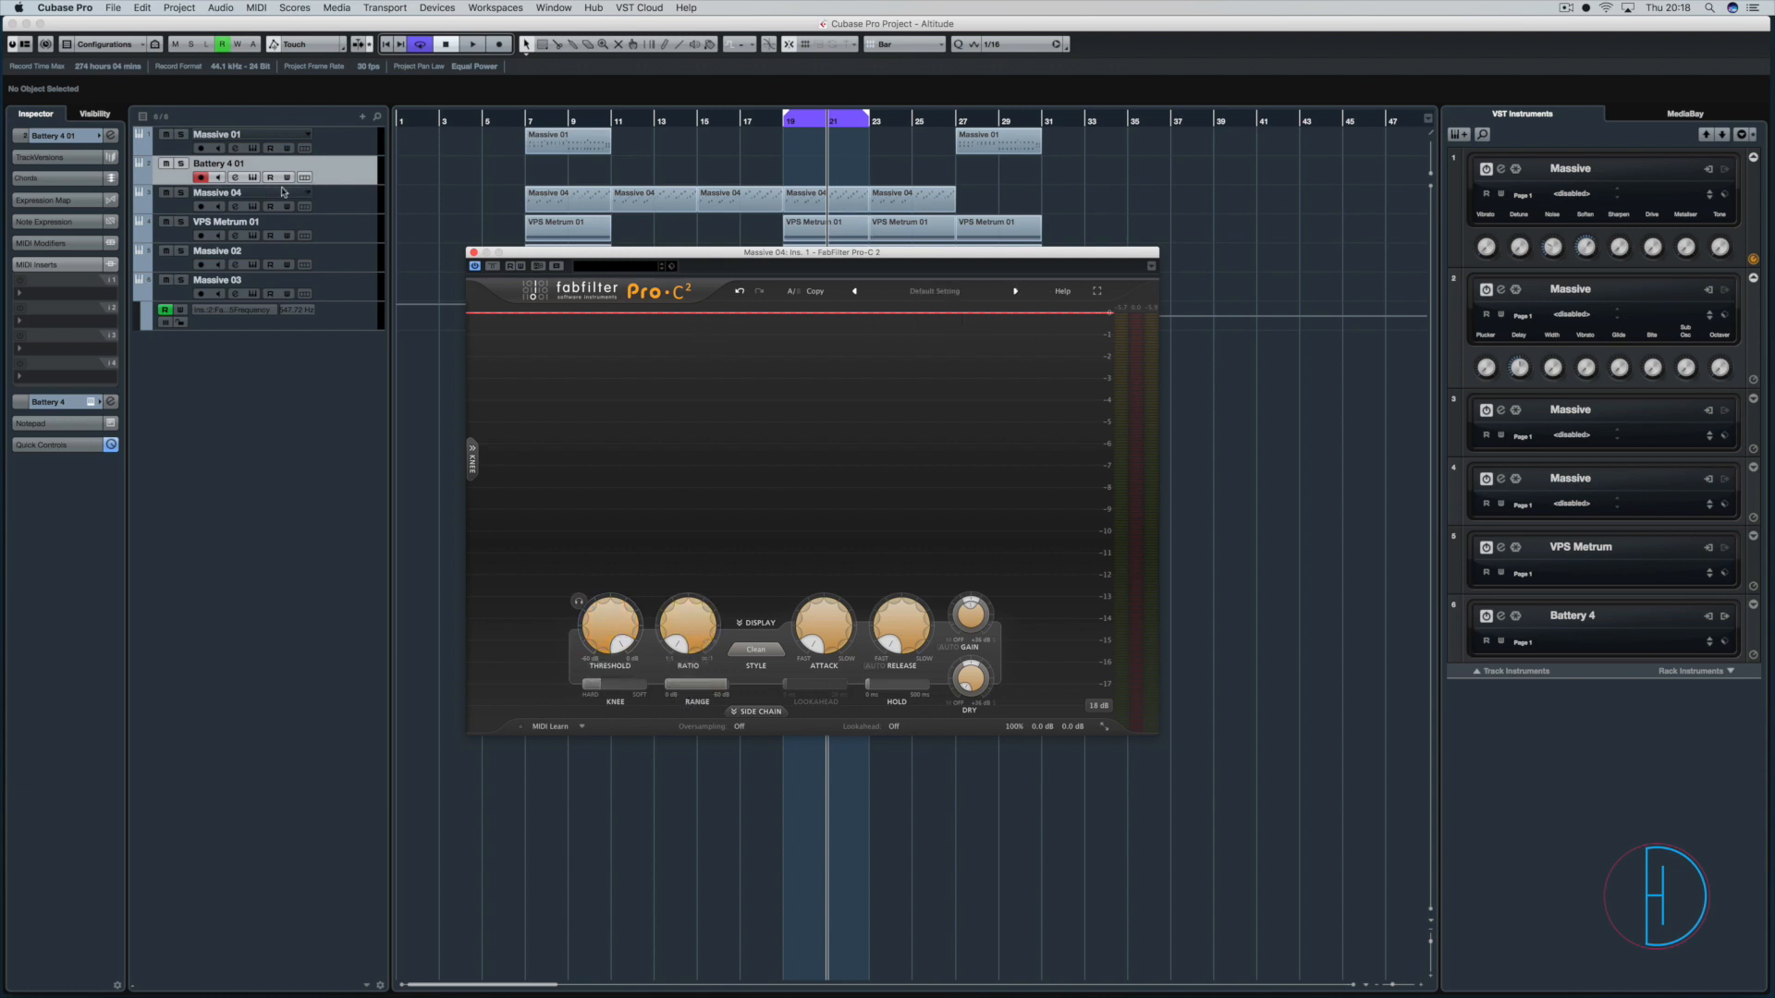
click(181, 192)
key(space)
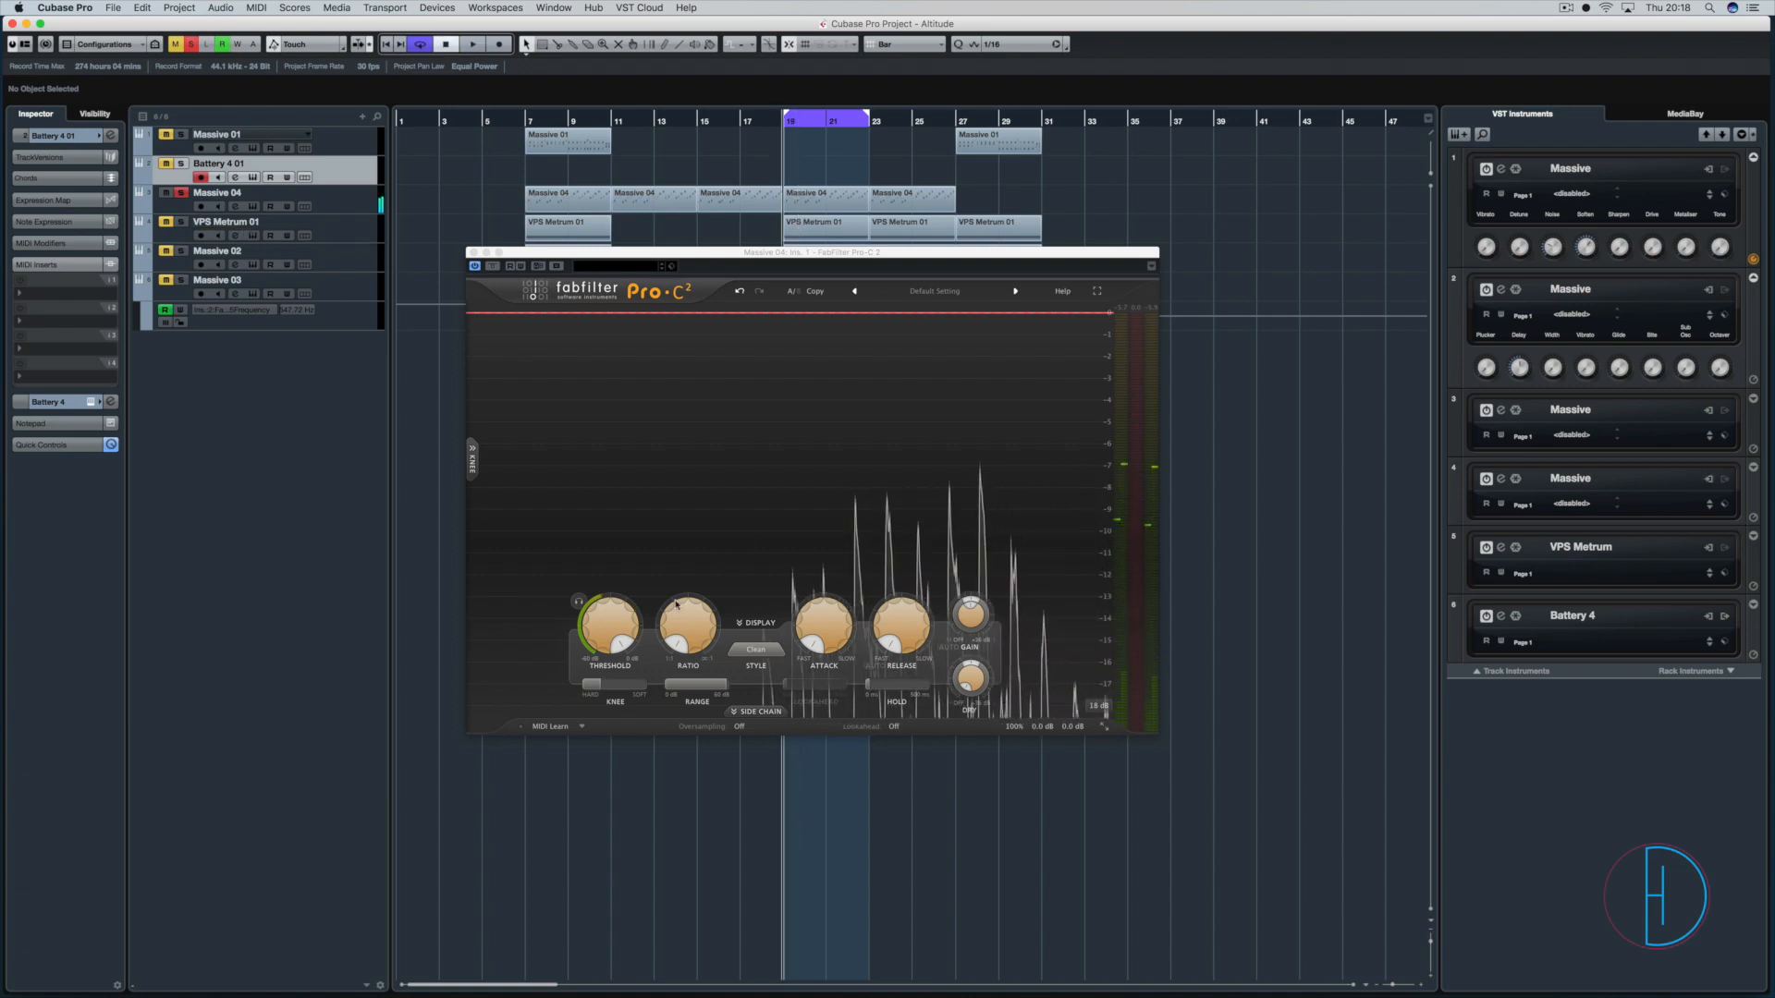
mouse_move(601, 626)
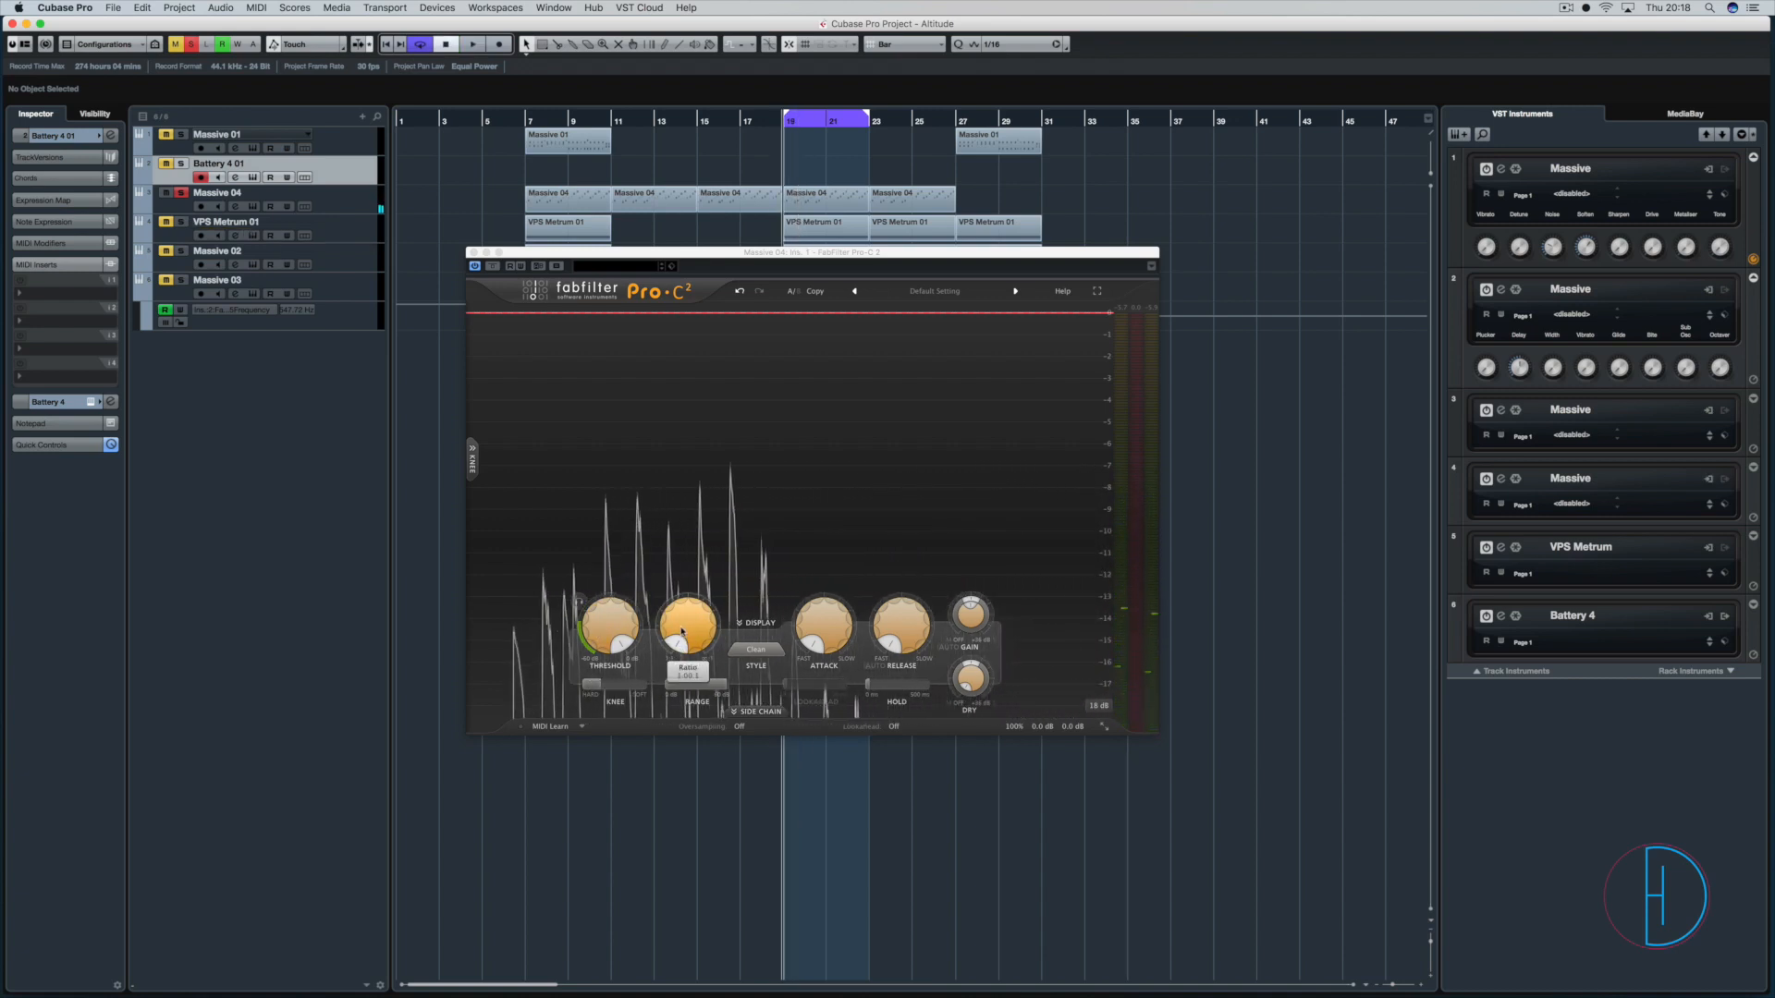
mouse_move(822, 642)
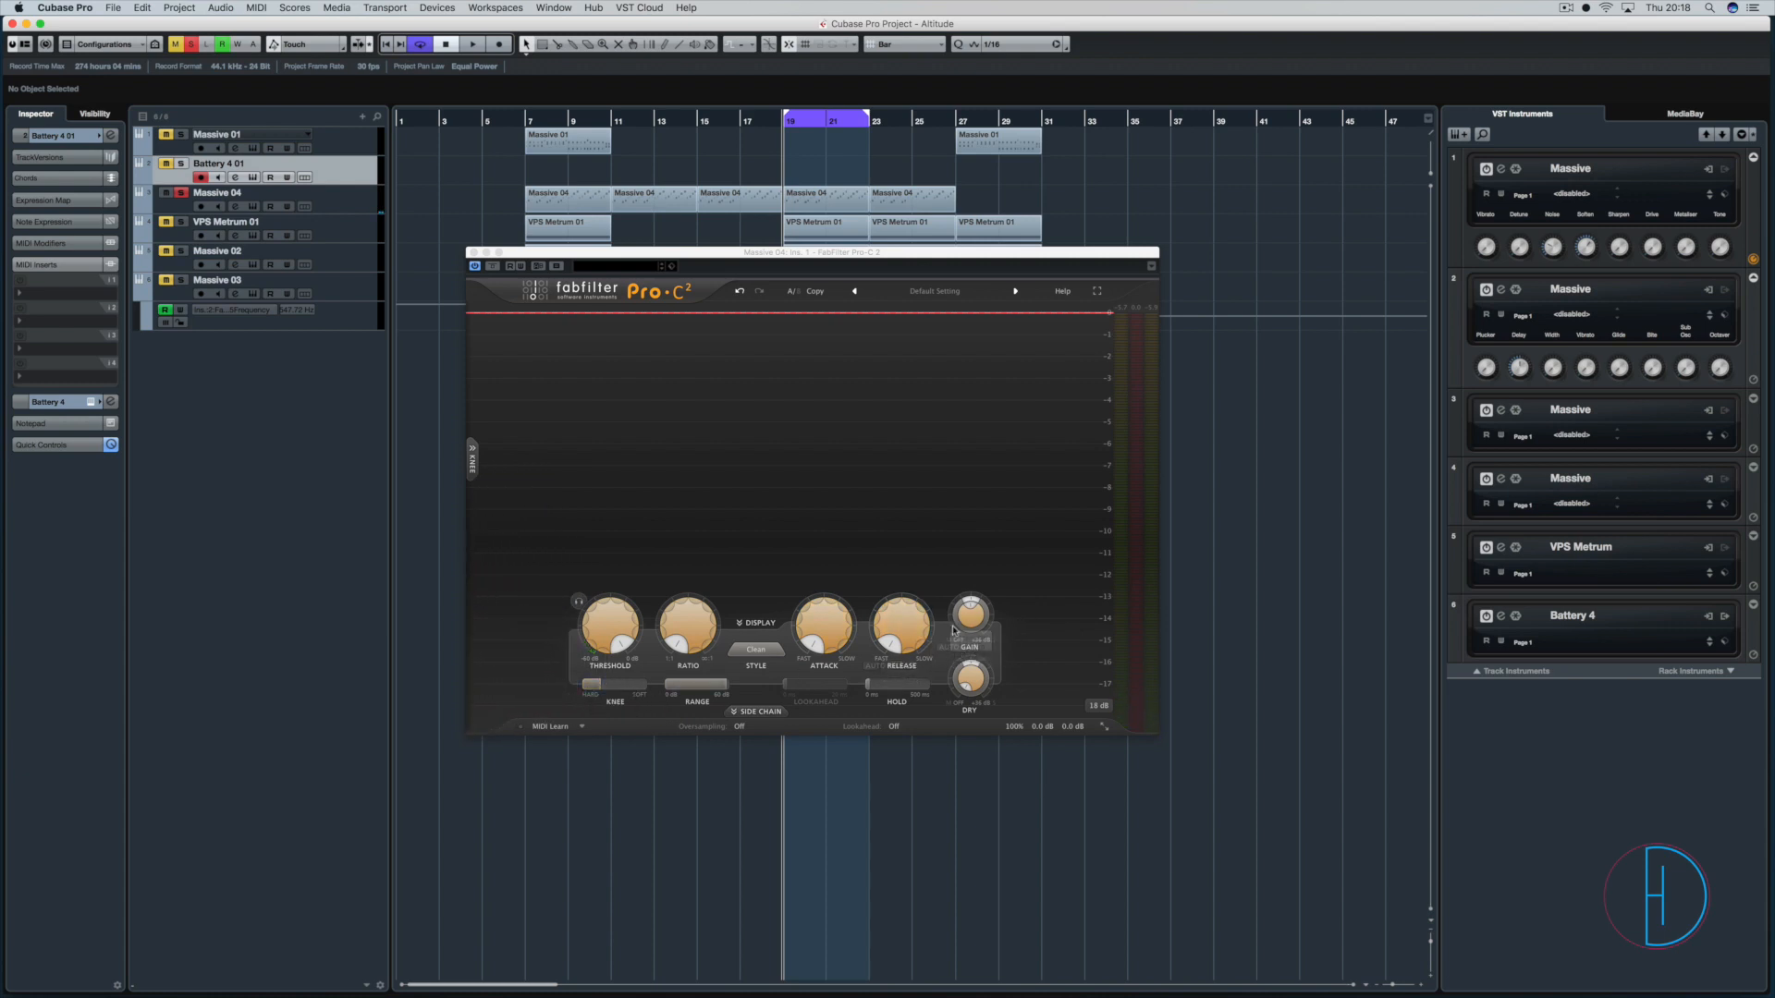
mouse_move(959, 619)
Raise the ratio and lower the threshold to about -15.5 dB while auditioning the loop for gain reduction.
click(607, 615)
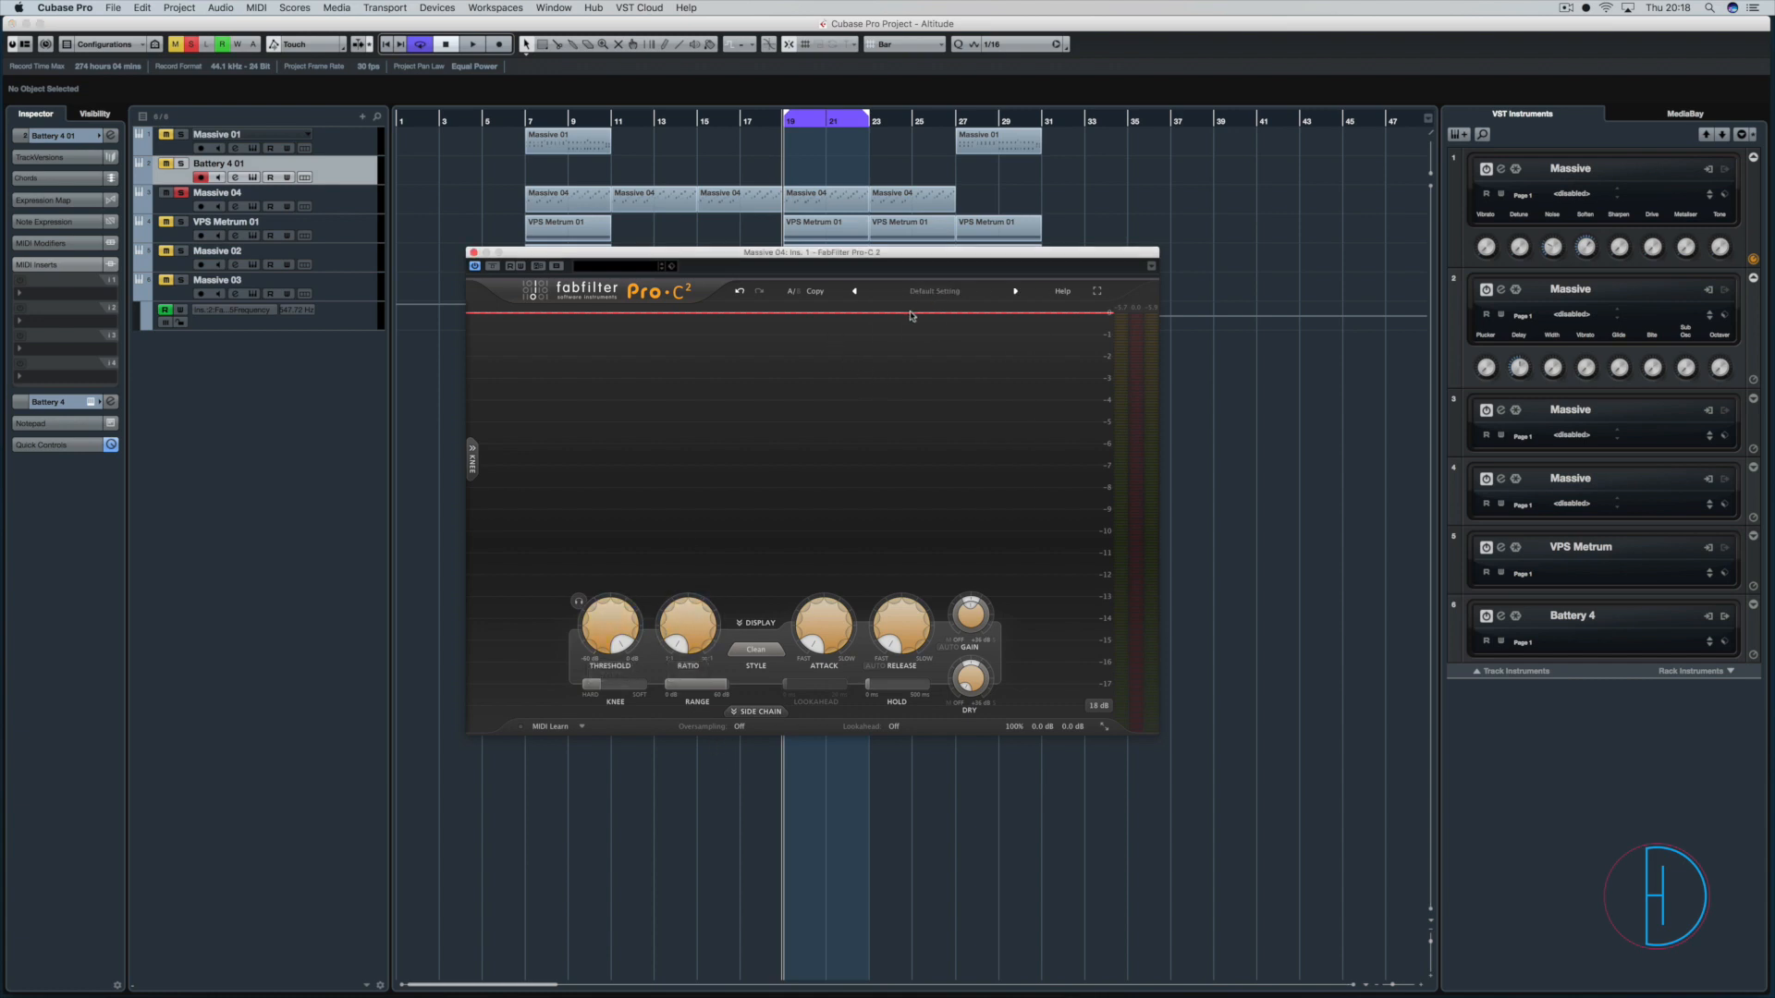
mouse_move(601, 636)
mouse_down()
mouse_move(601, 716)
mouse_move(603, 646)
mouse_up()
key(space)
drag(687, 629, 700, 576)
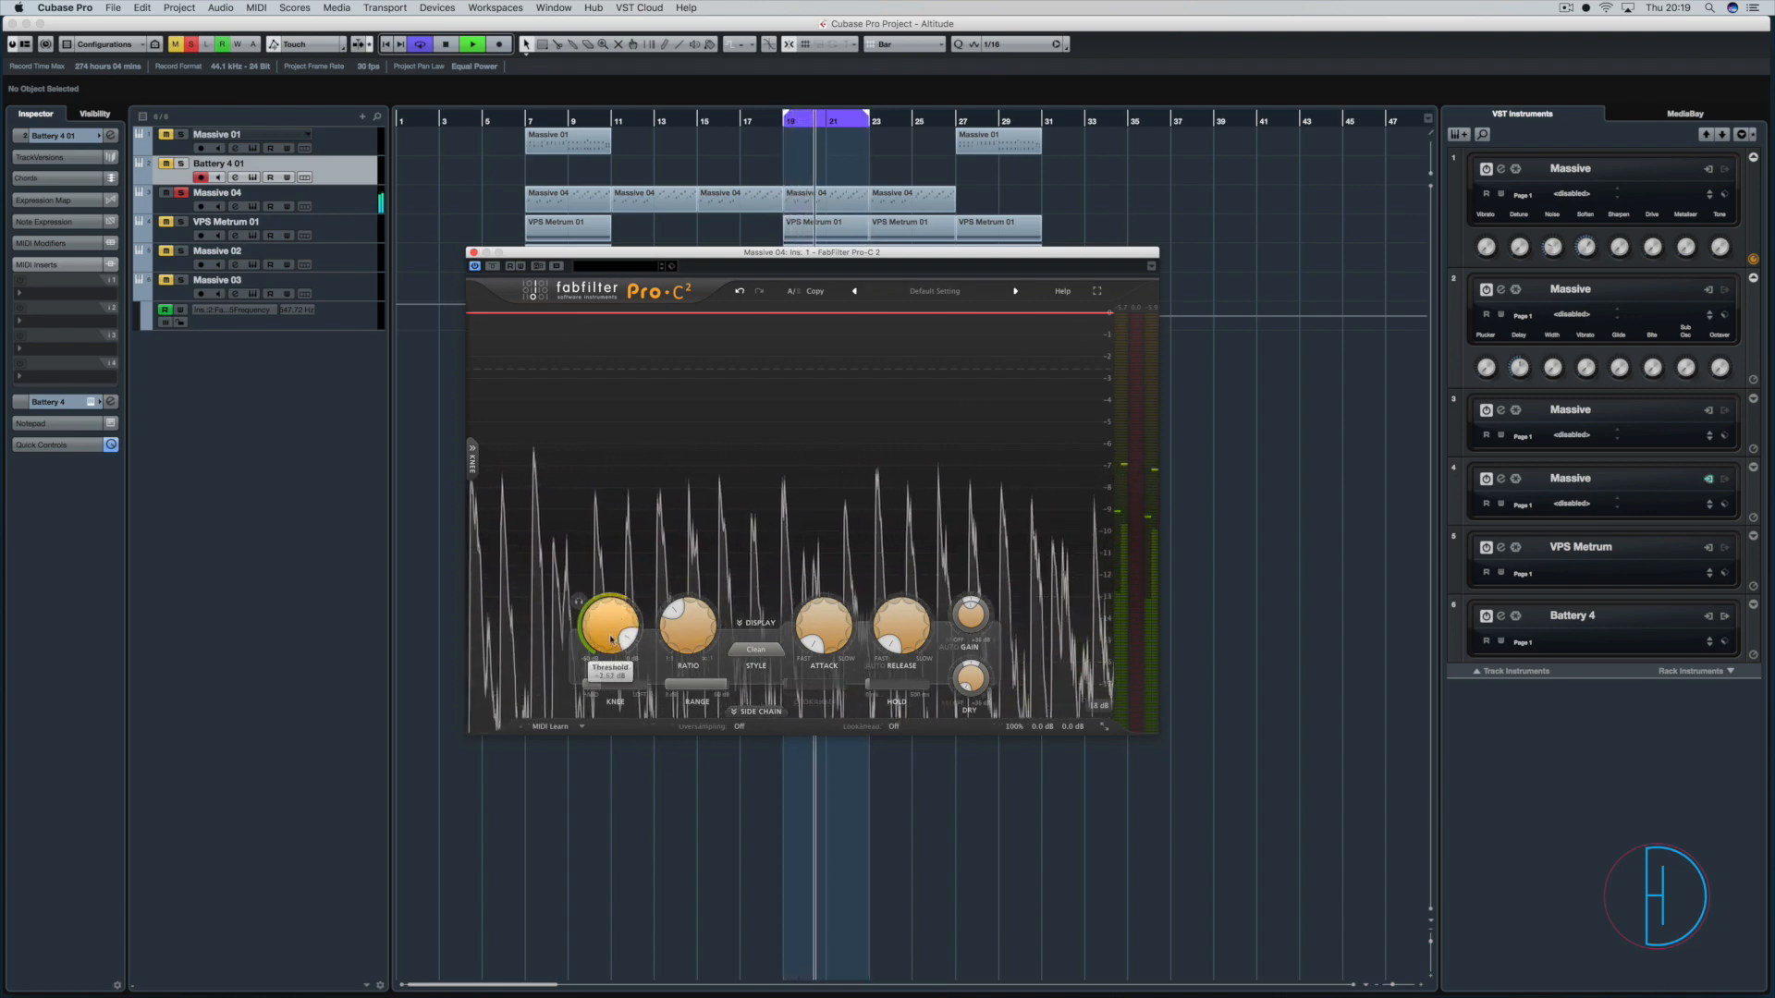
drag(609, 630, 611, 688)
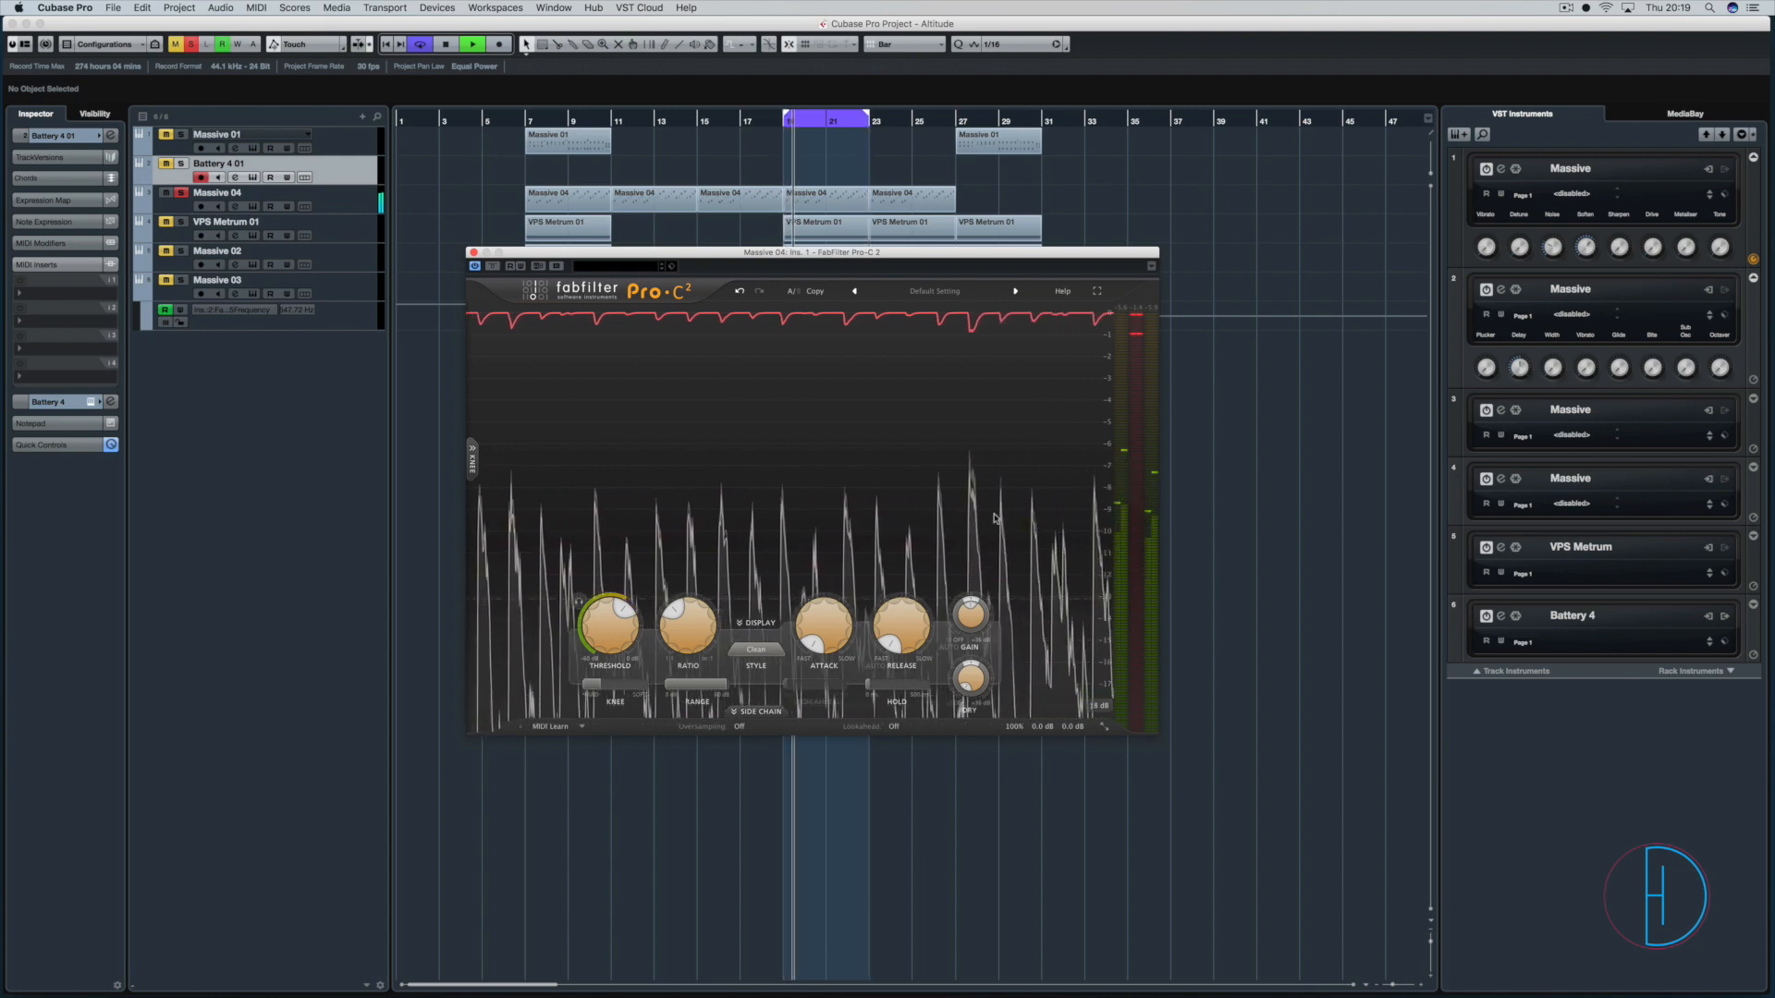
key(space)
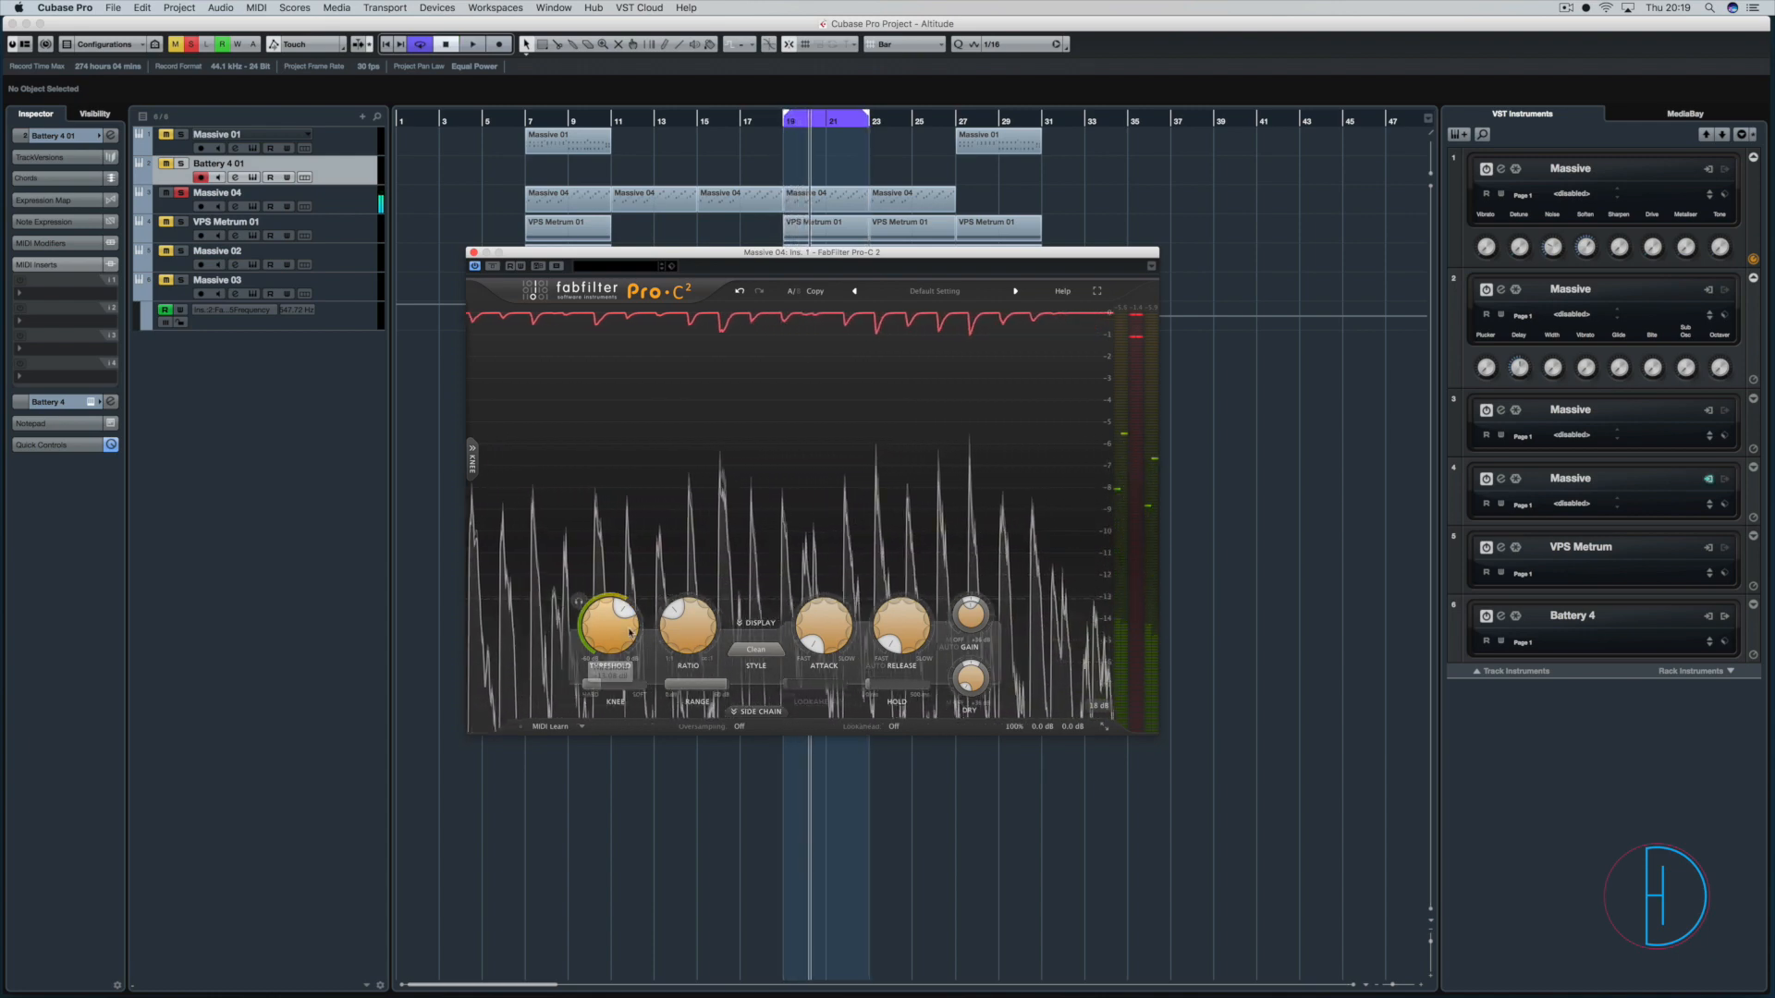
drag(613, 625, 614, 654)
key(space)
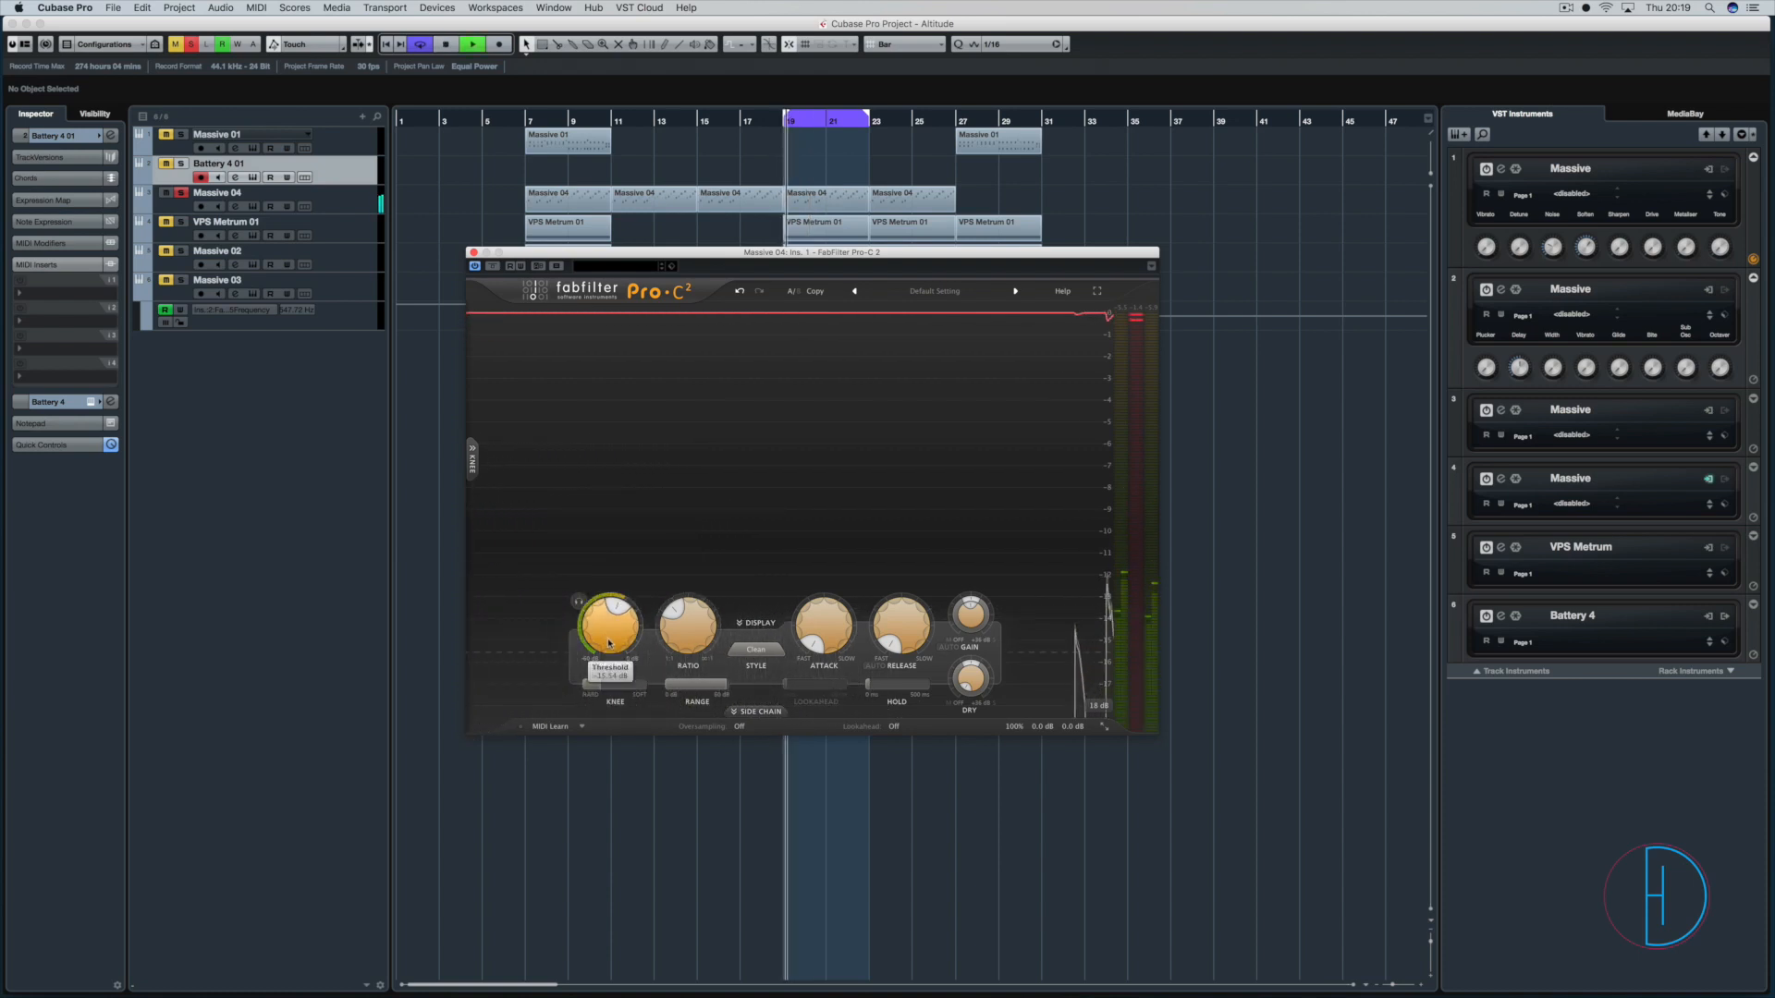
key(space)
Reset the compressor's ratio to 1:1 and bring it back up to 1.99:1.
drag(680, 618, 692, 683)
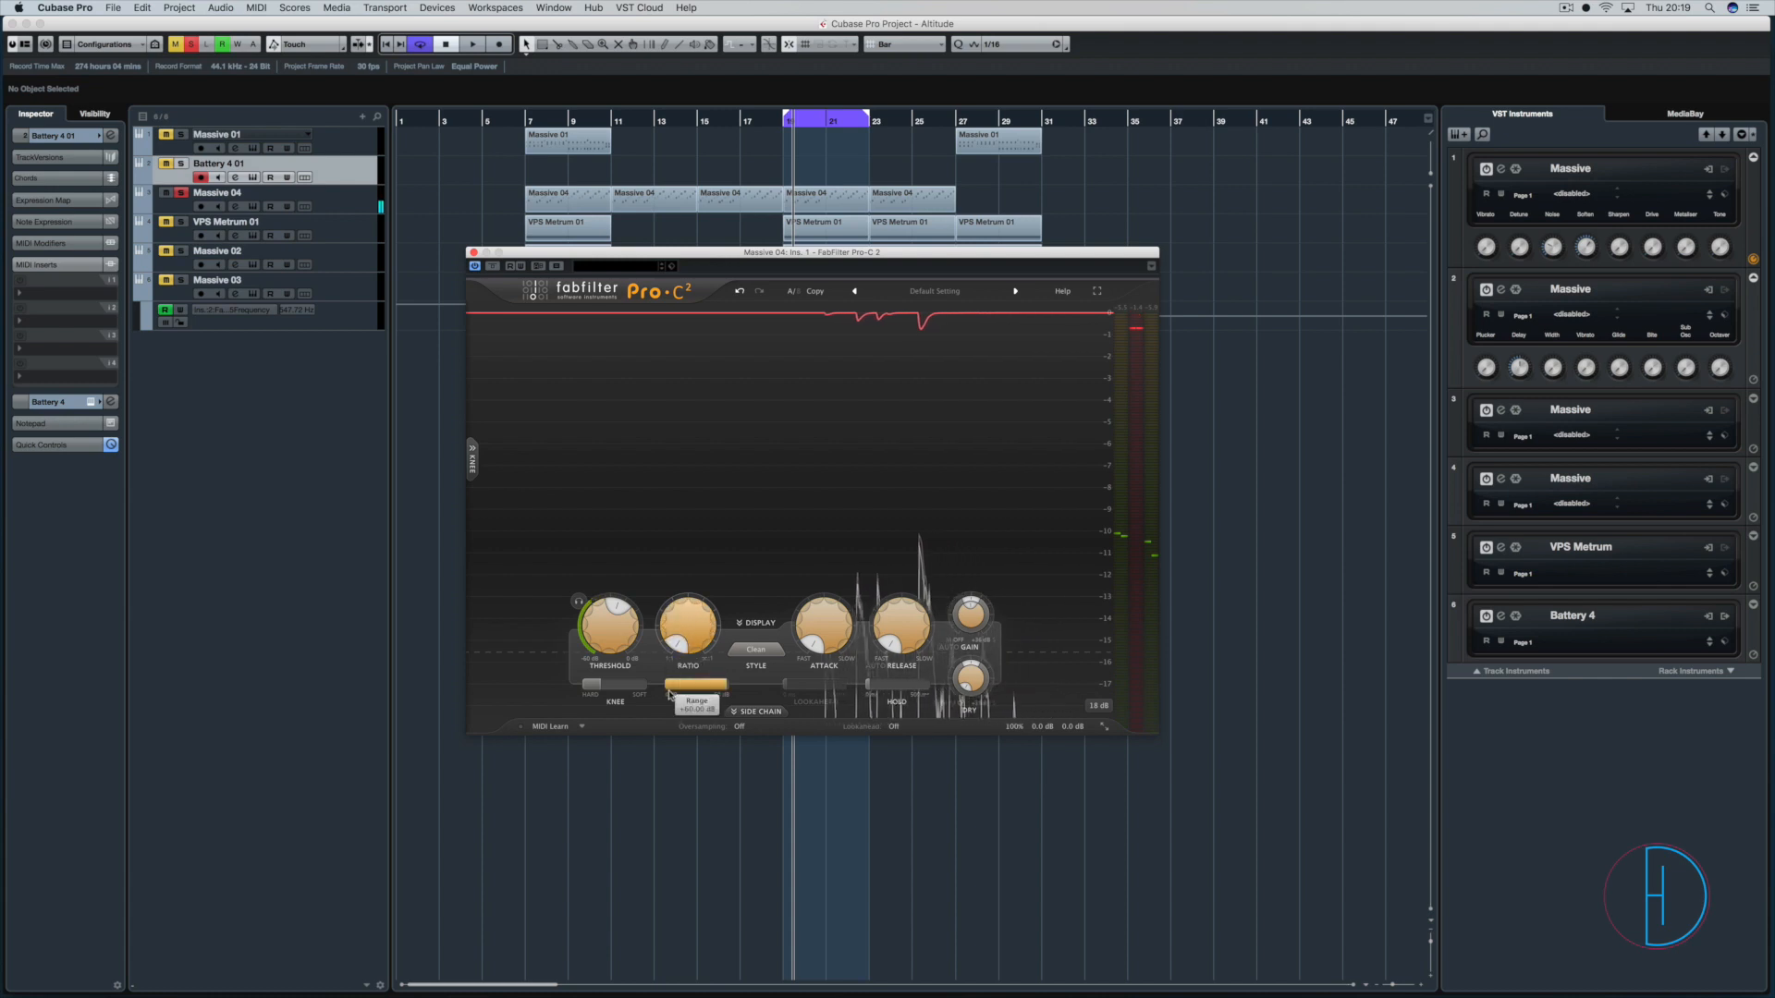
mouse_move(688, 609)
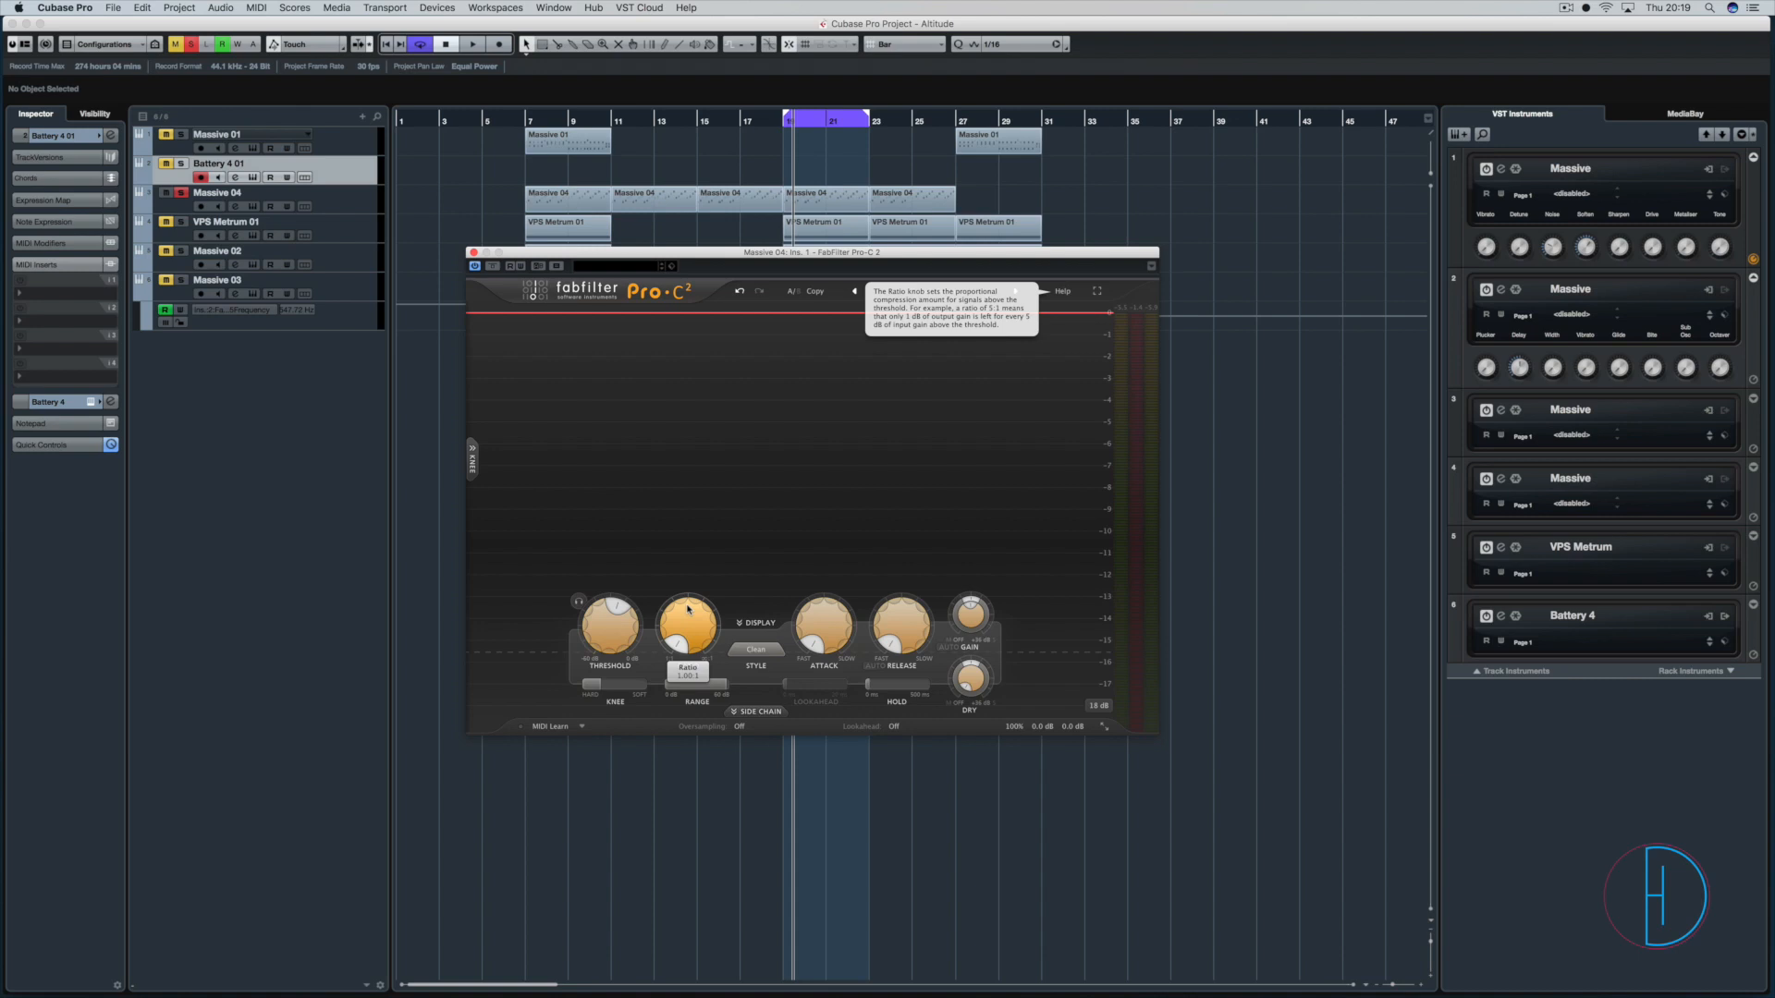
scroll(683, 630, up, 5)
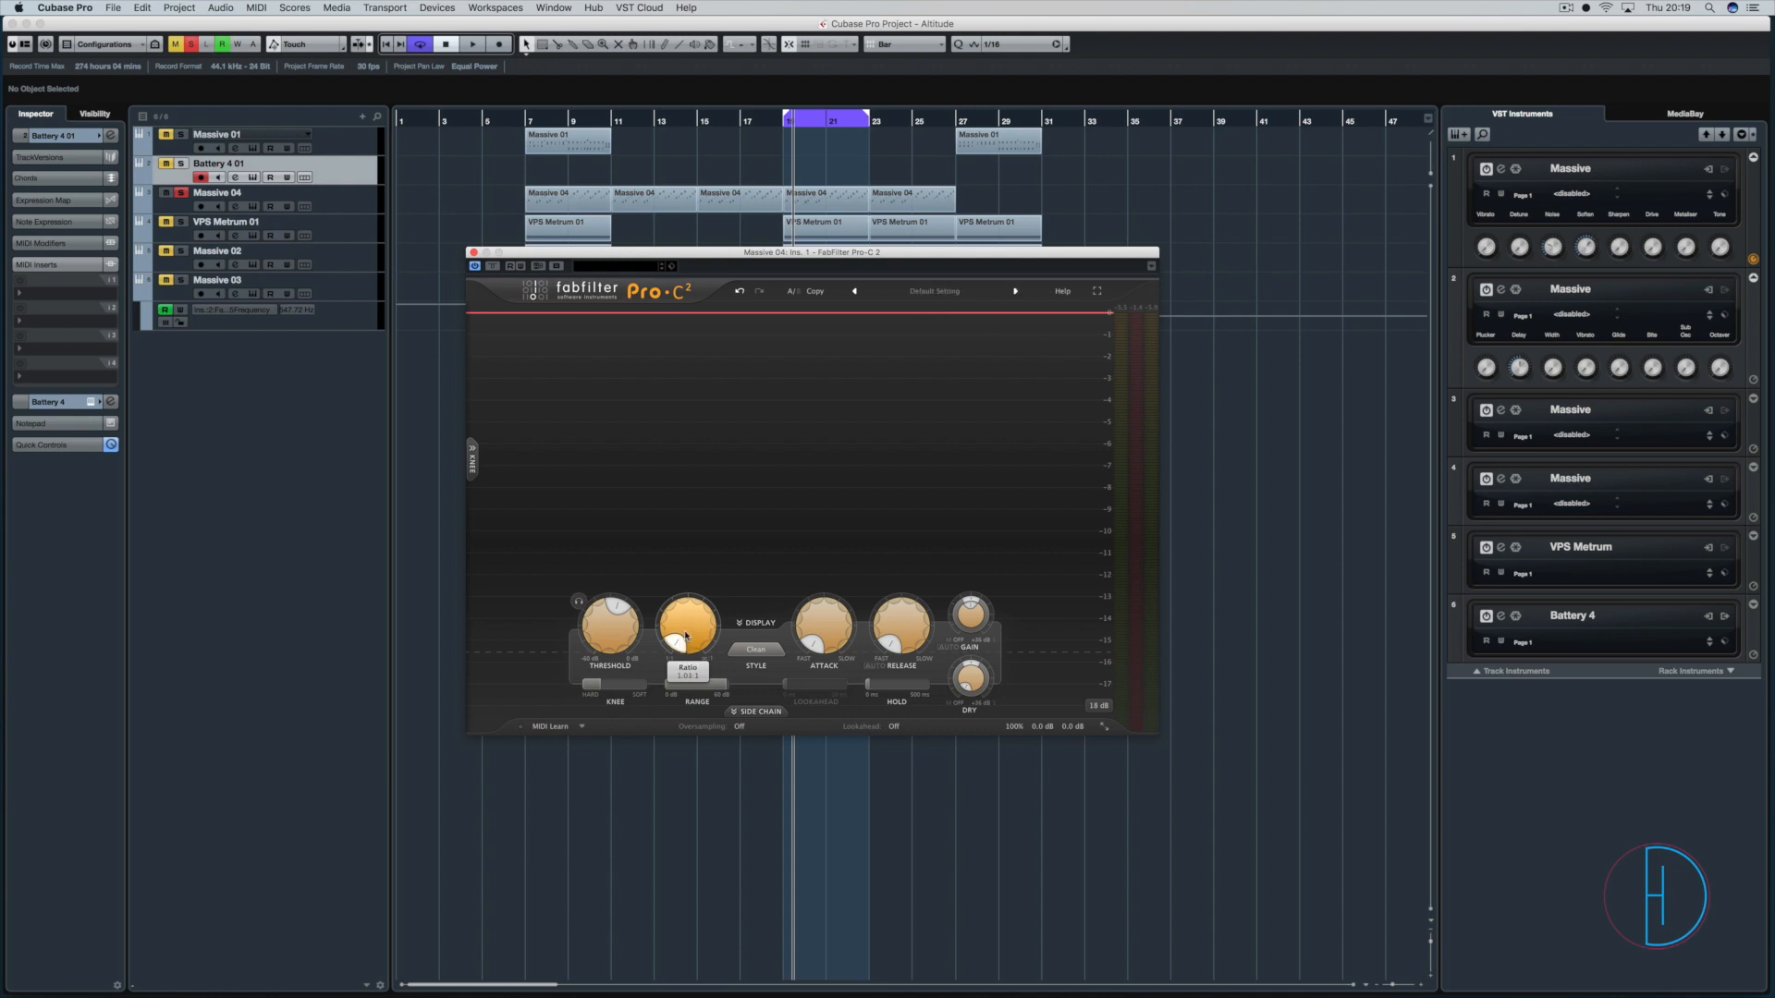
scroll(679, 624, up, 4)
scroll(680, 621, down, 1)
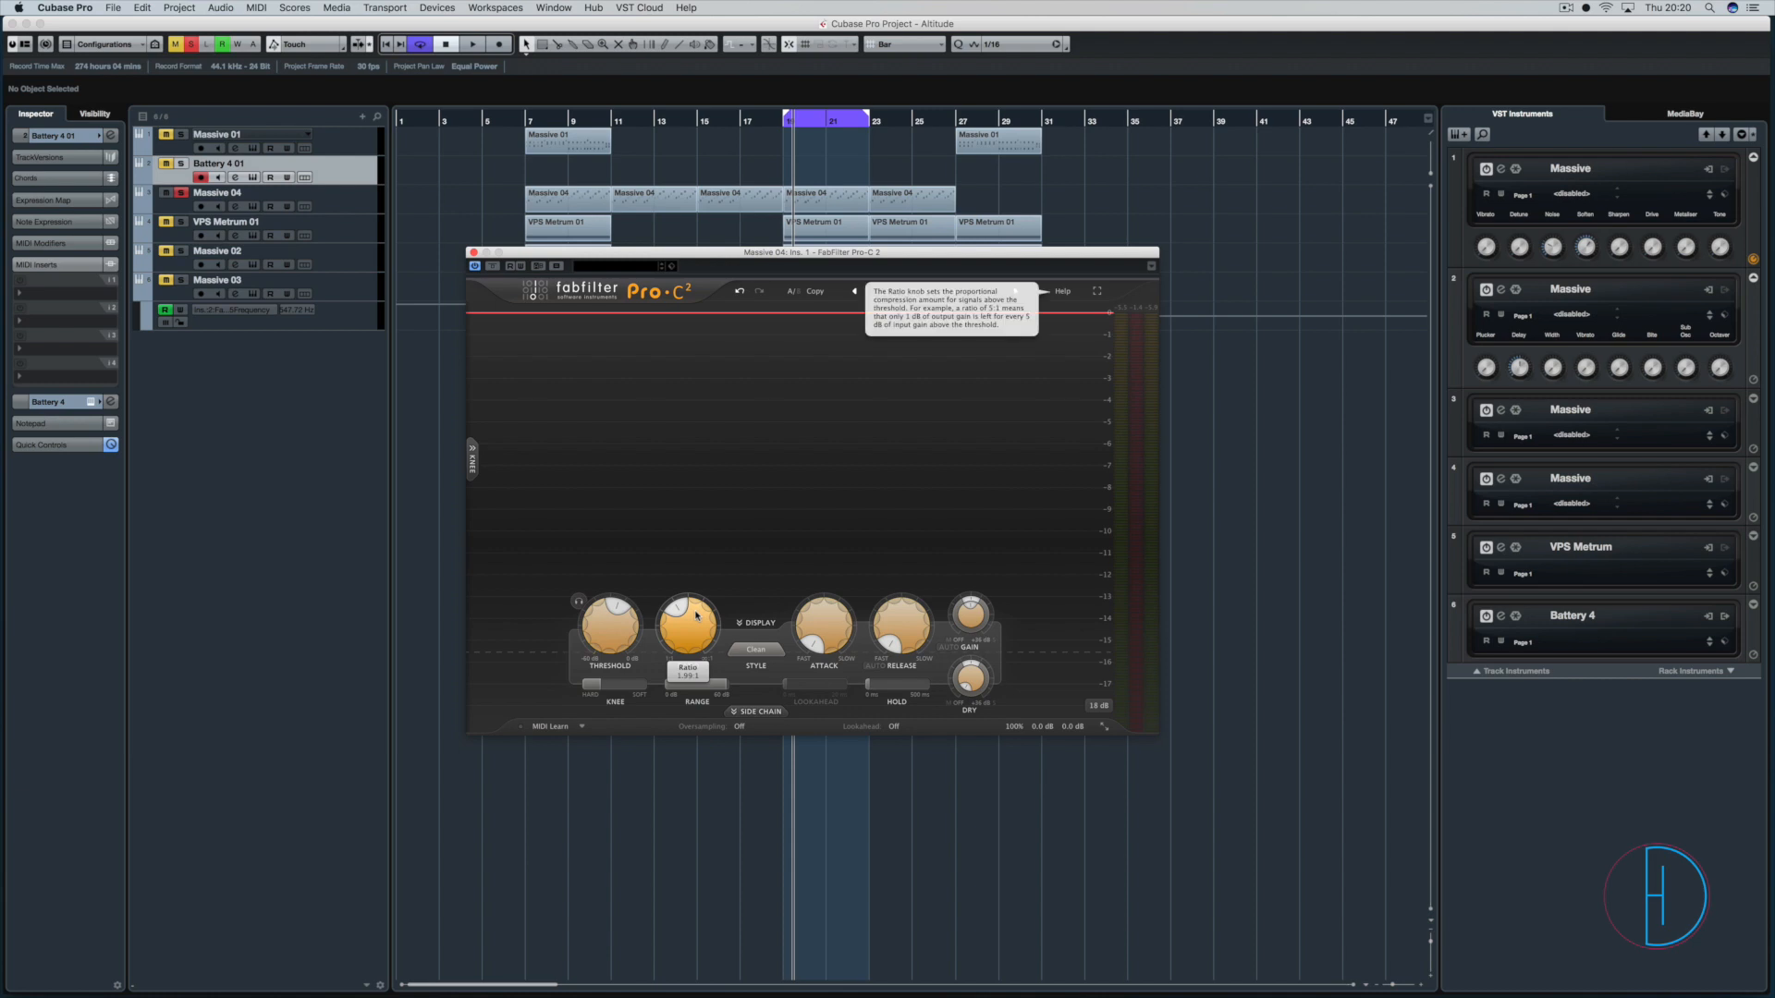
Raise the threshold to about -10 dB, then sweep the ratio up to about 23:1 and back to a low setting.
drag(612, 621, 613, 585)
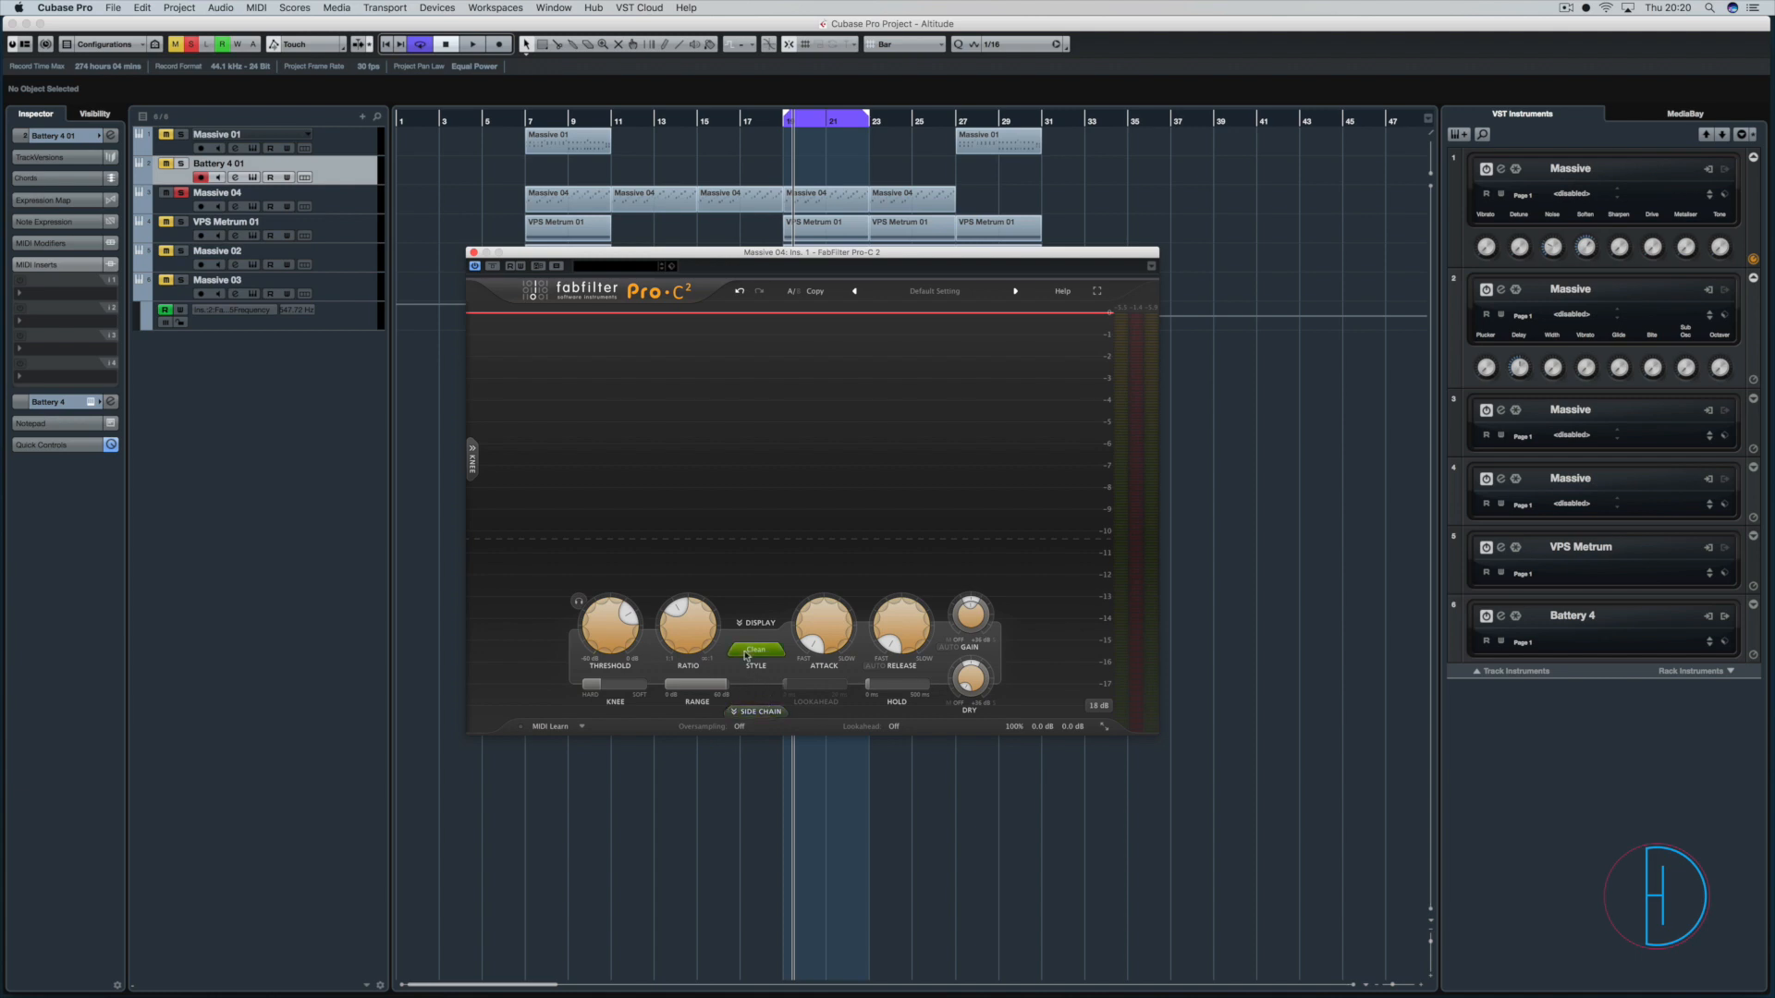
drag(687, 621, 690, 525)
mouse_move(687, 627)
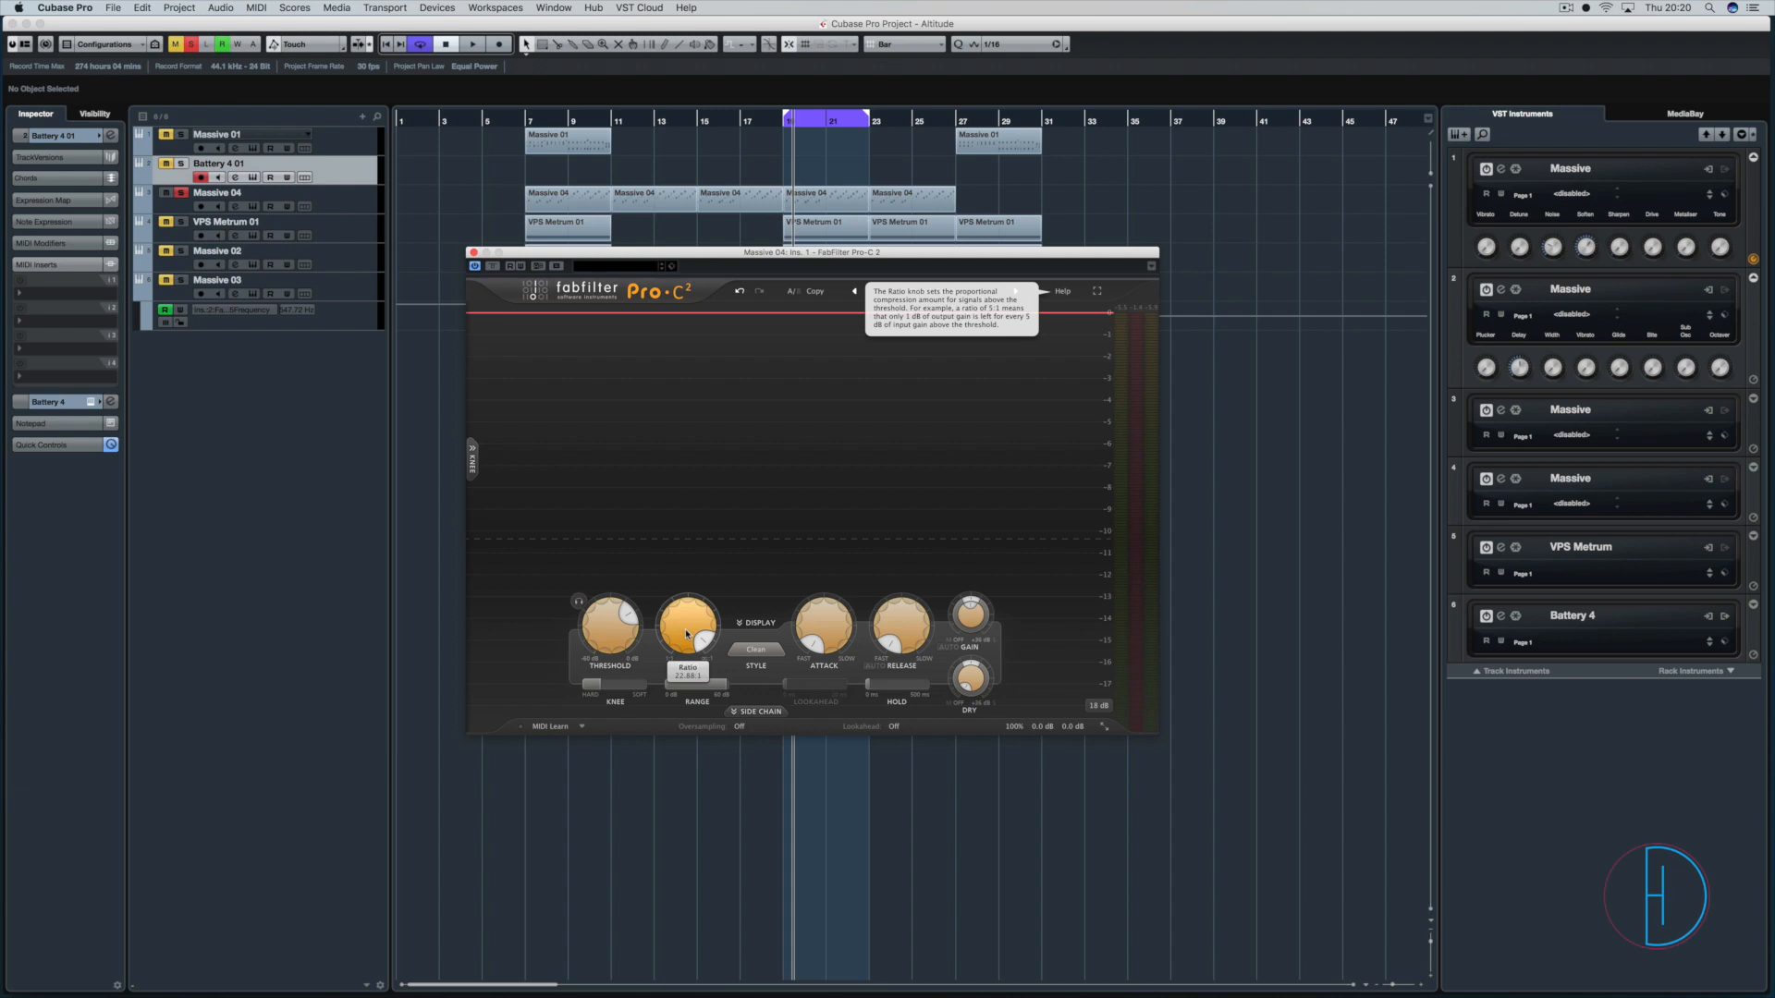
drag(681, 644, 688, 742)
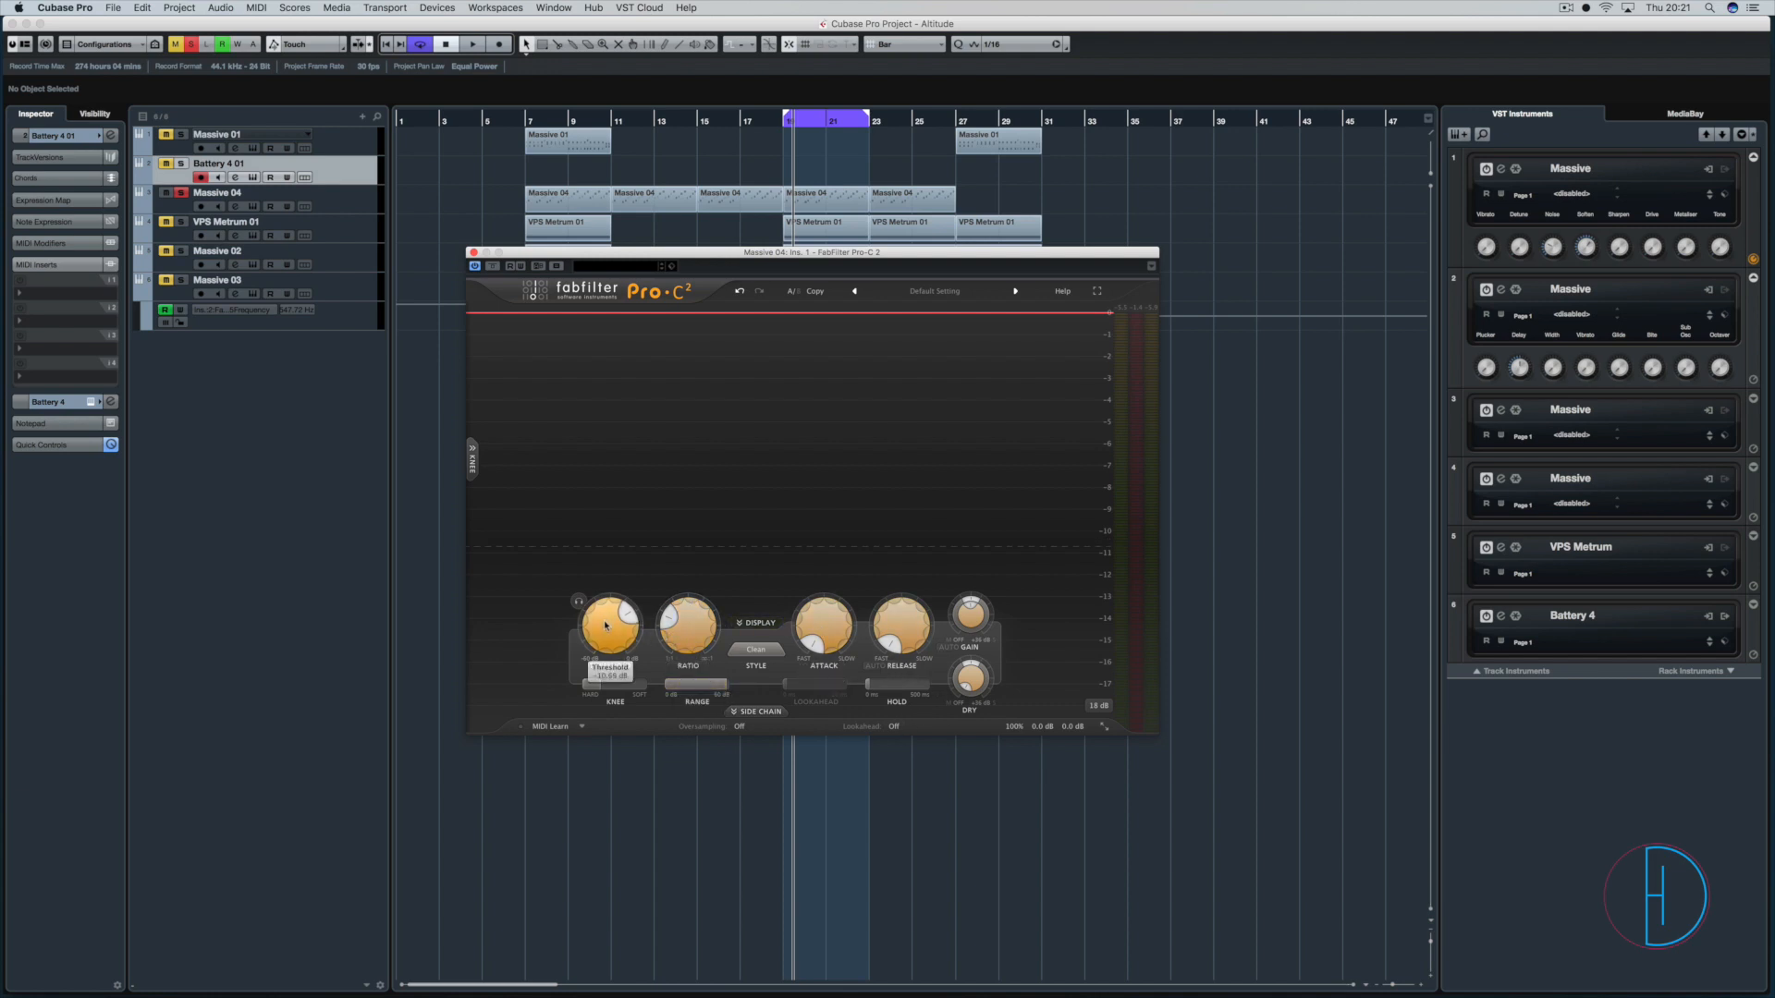
Lower the threshold to about -15 dB and raise the ratio strongly while the loop plays.
drag(608, 624, 609, 656)
key(space)
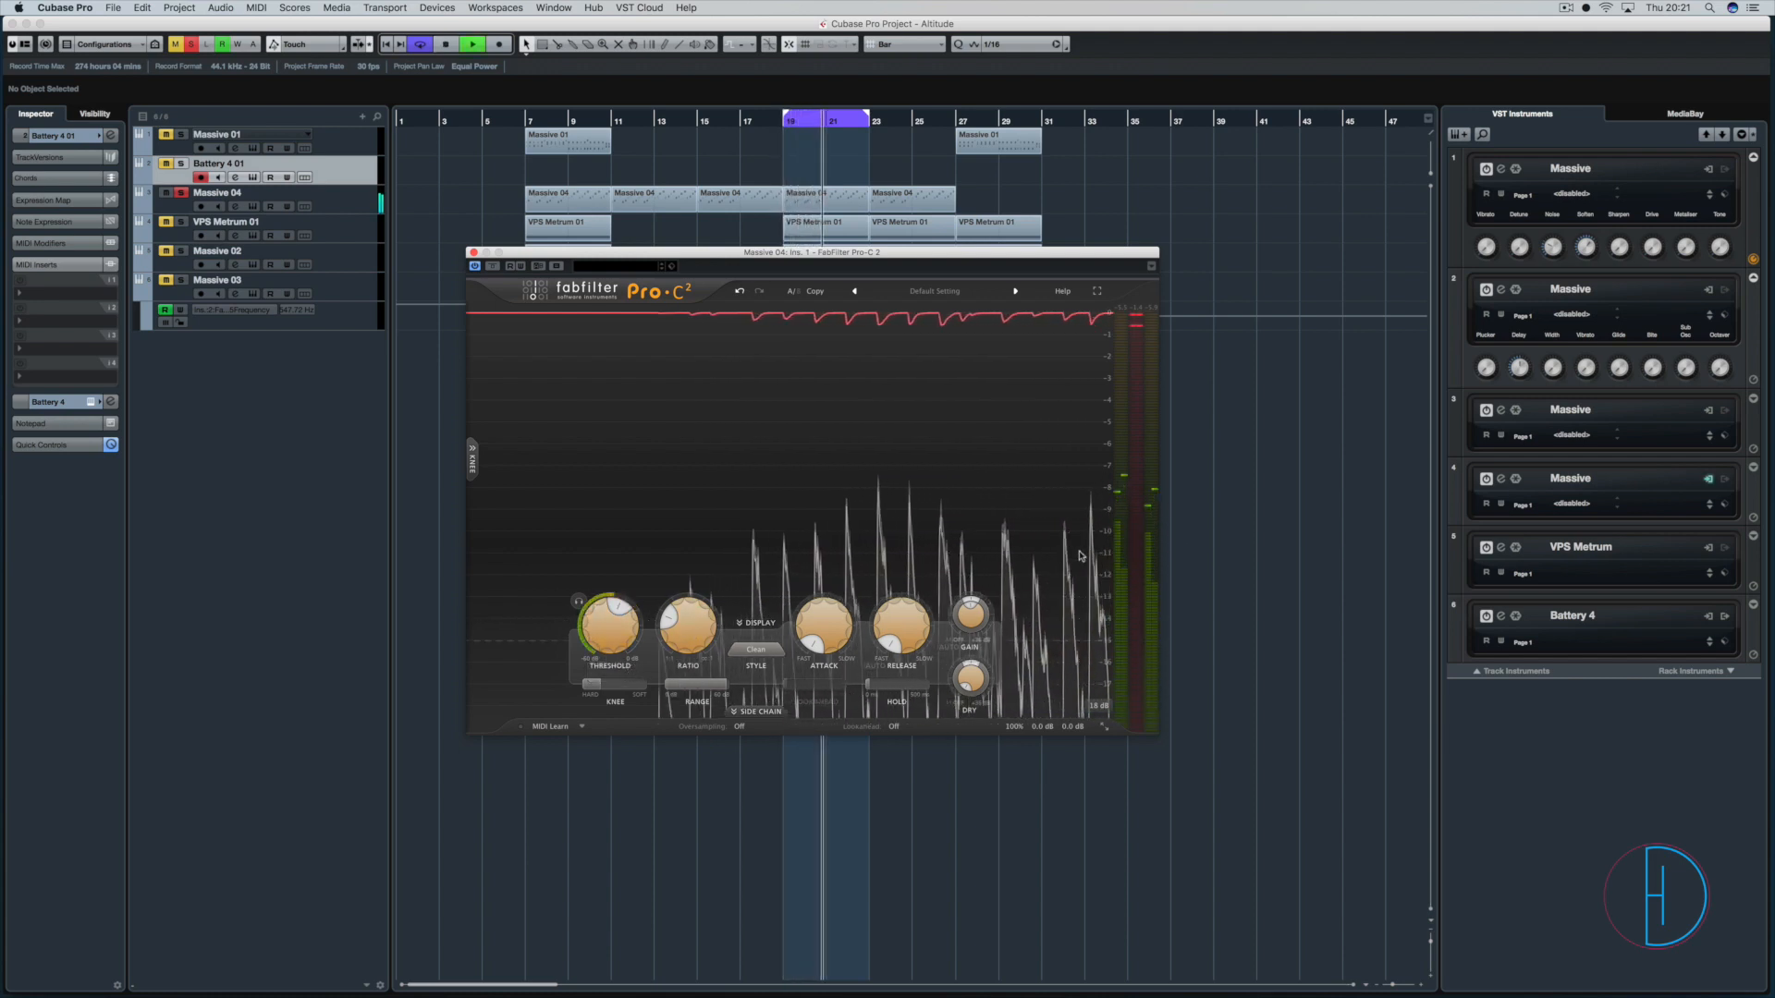
mouse_move(690, 629)
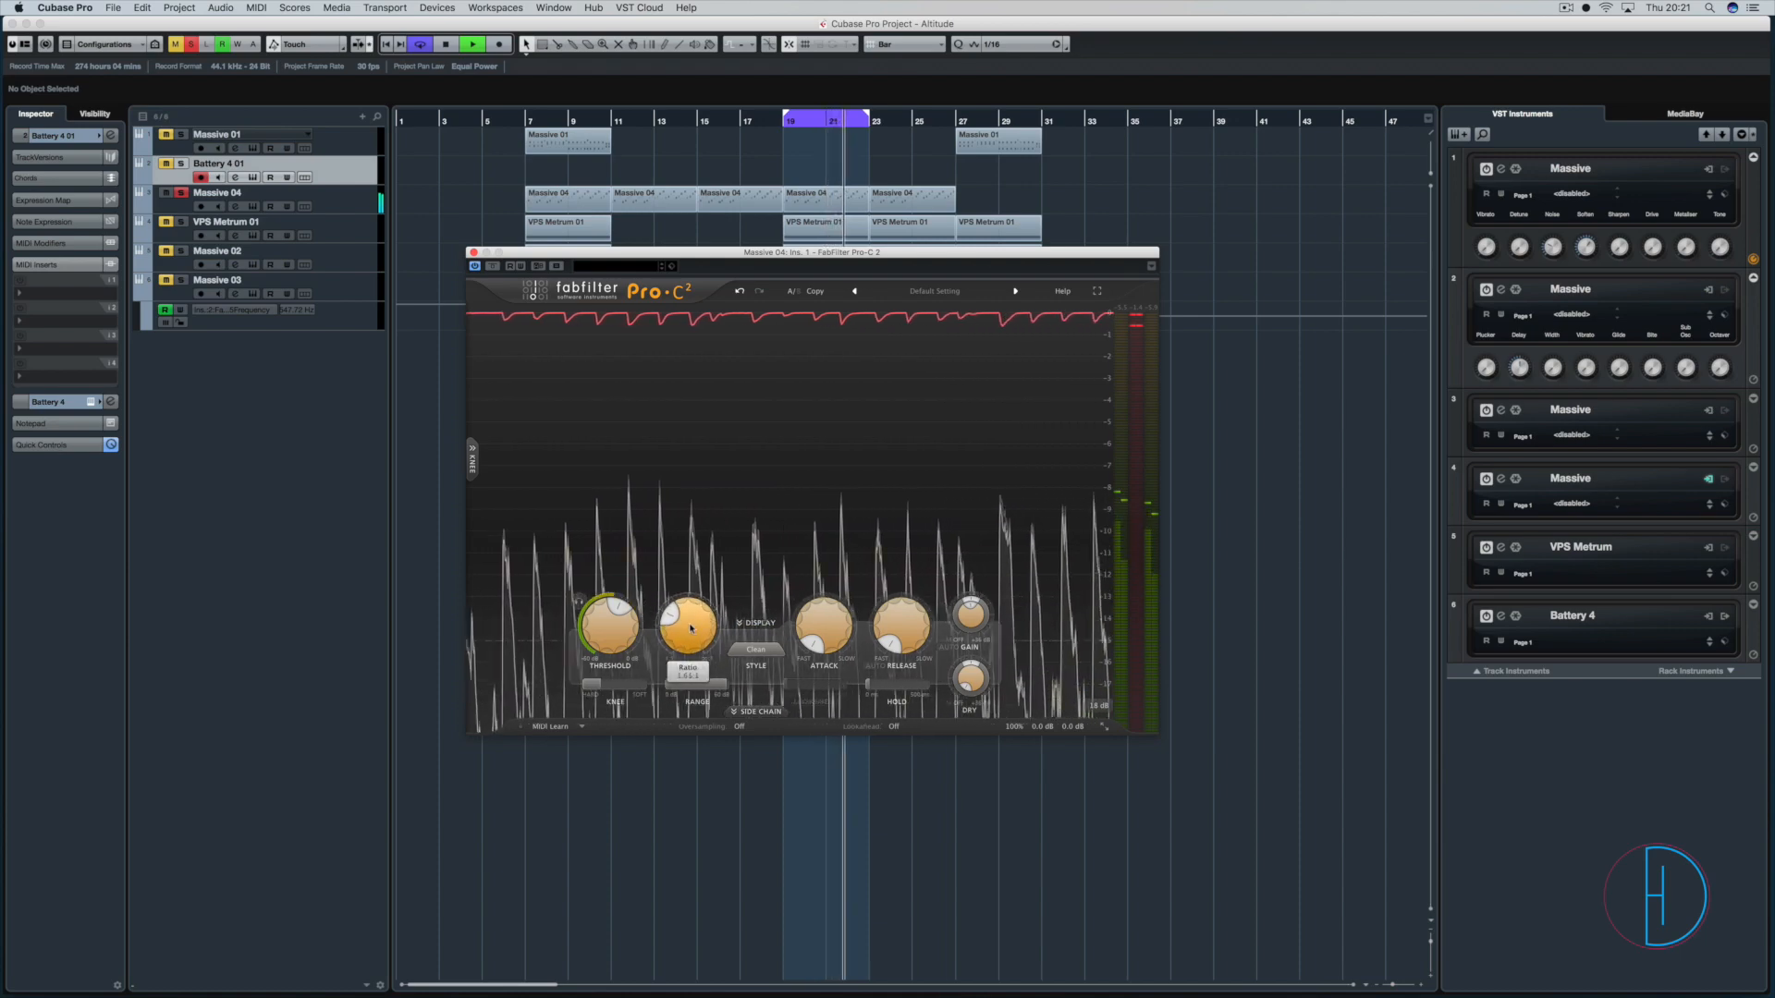
drag(690, 628, 704, 510)
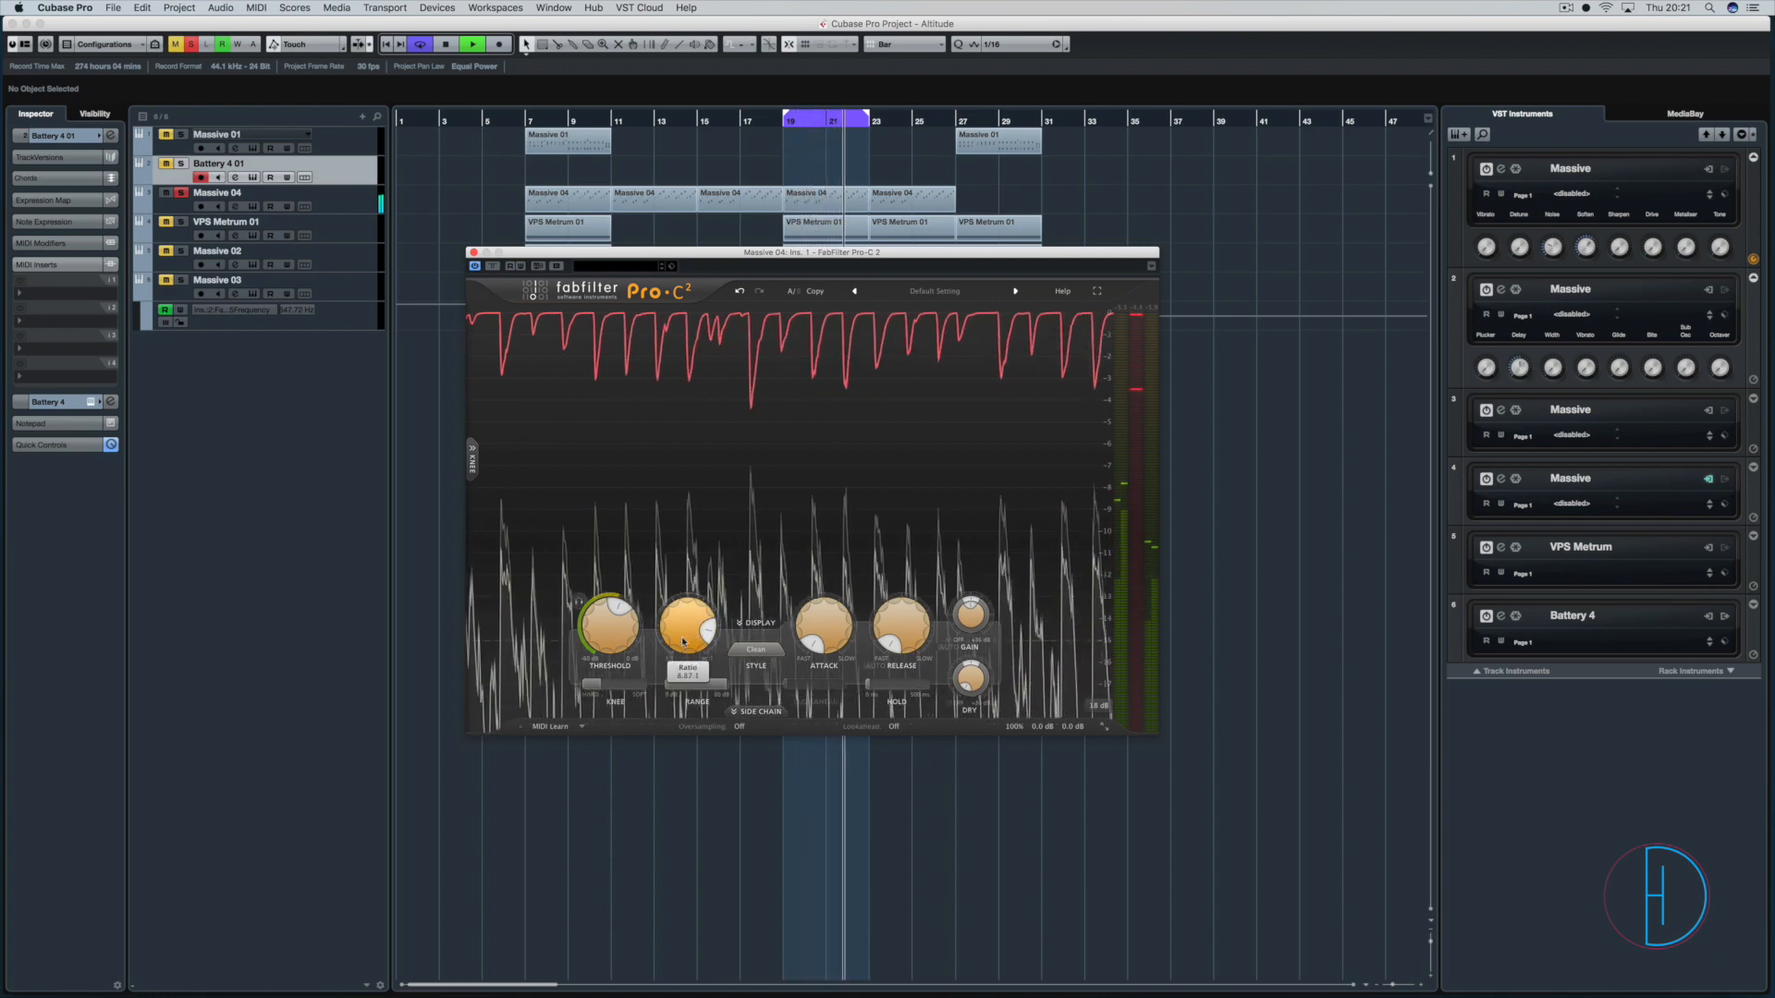
mouse_move(684, 640)
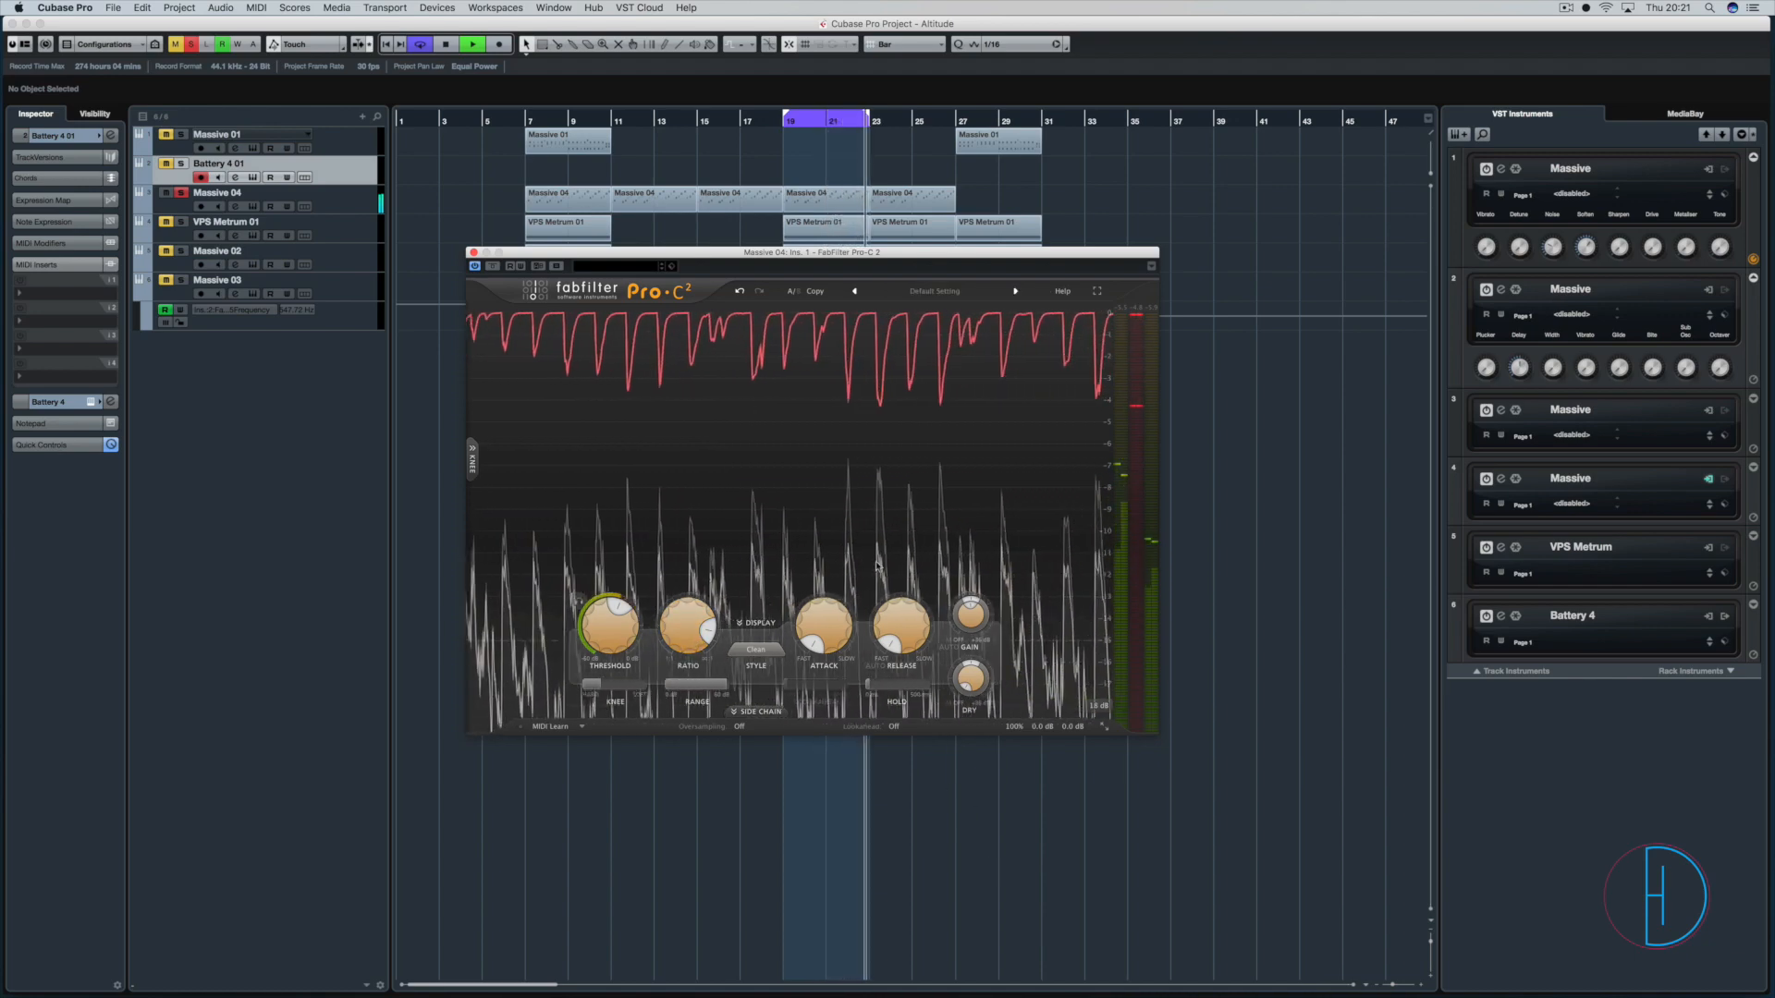
Bring the ratio back down to about 2:1 and replay the loop briefly.
drag(687, 629, 683, 692)
key(space)
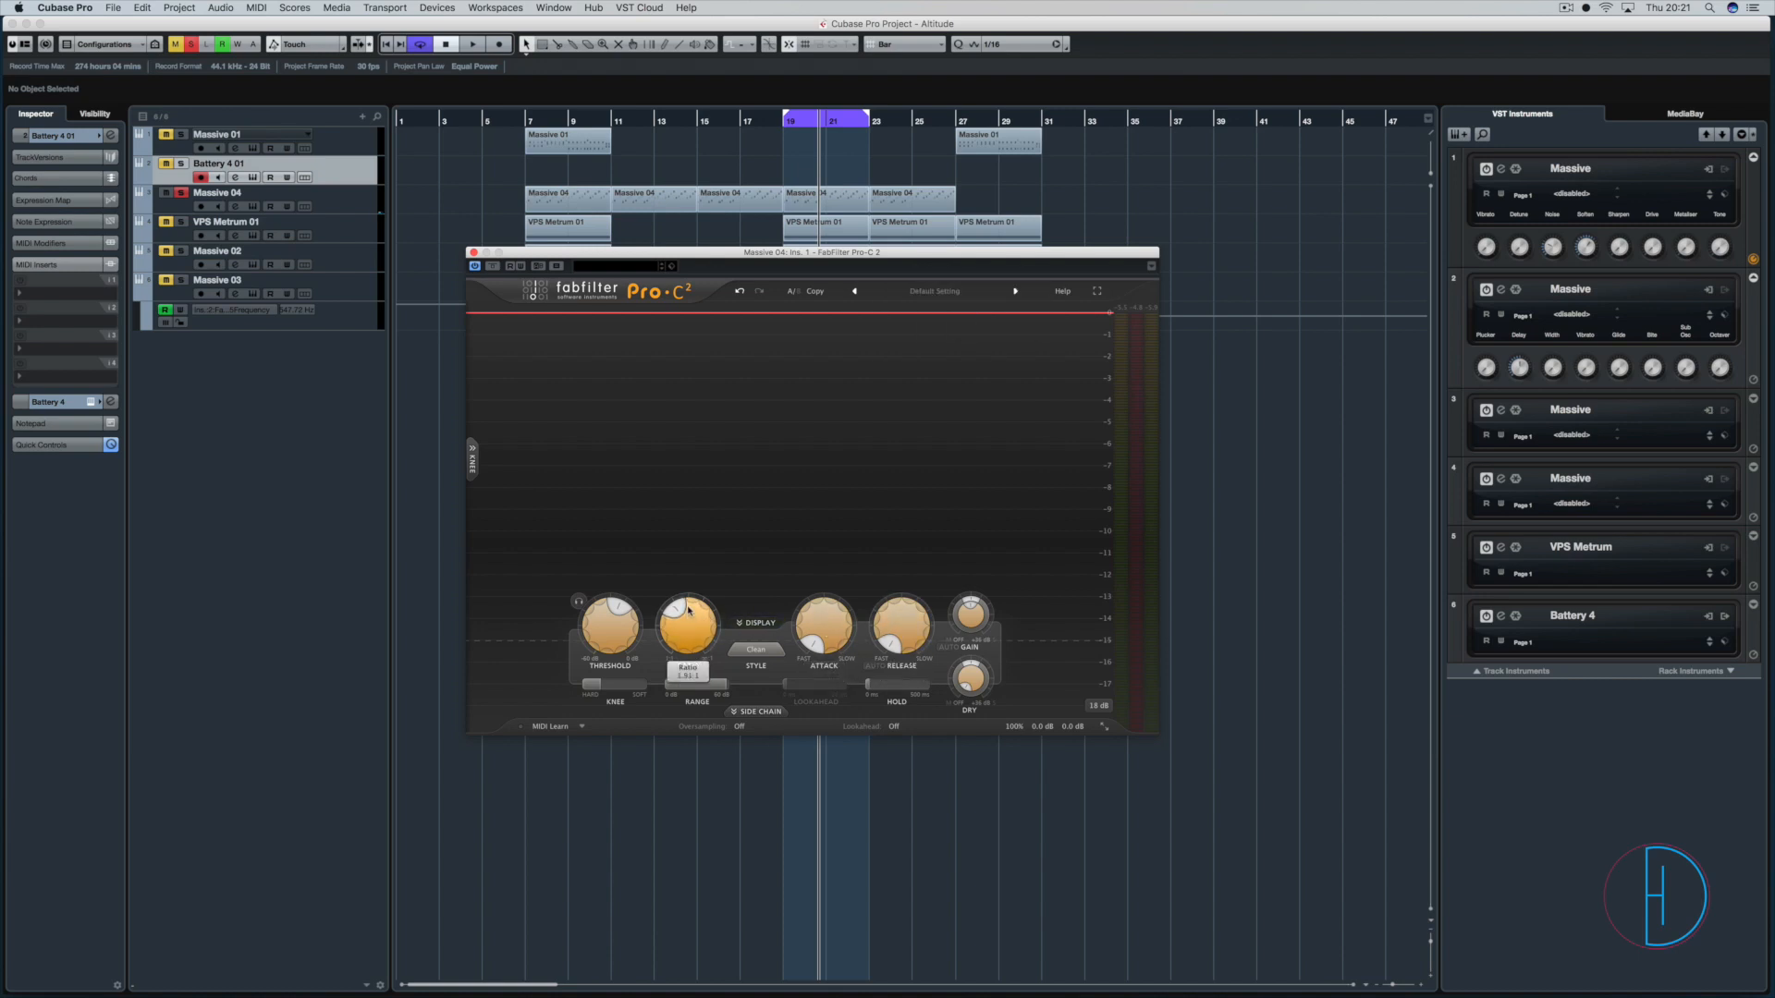
key(space)
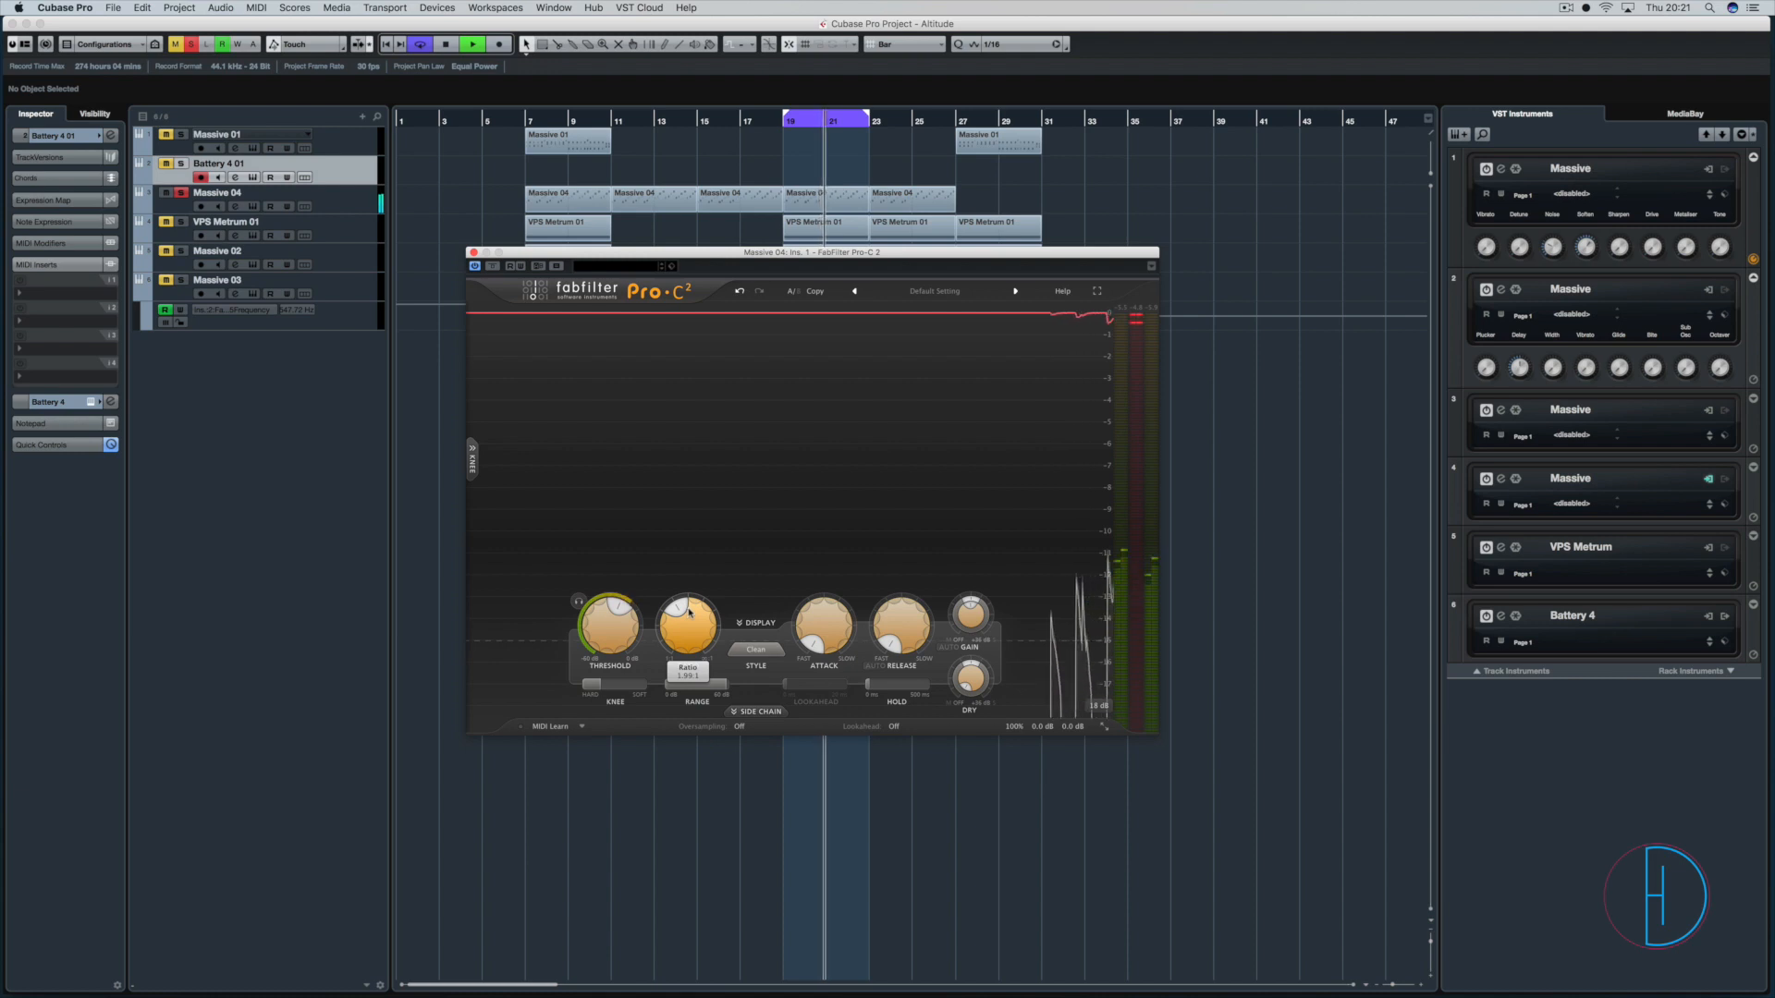
key(space)
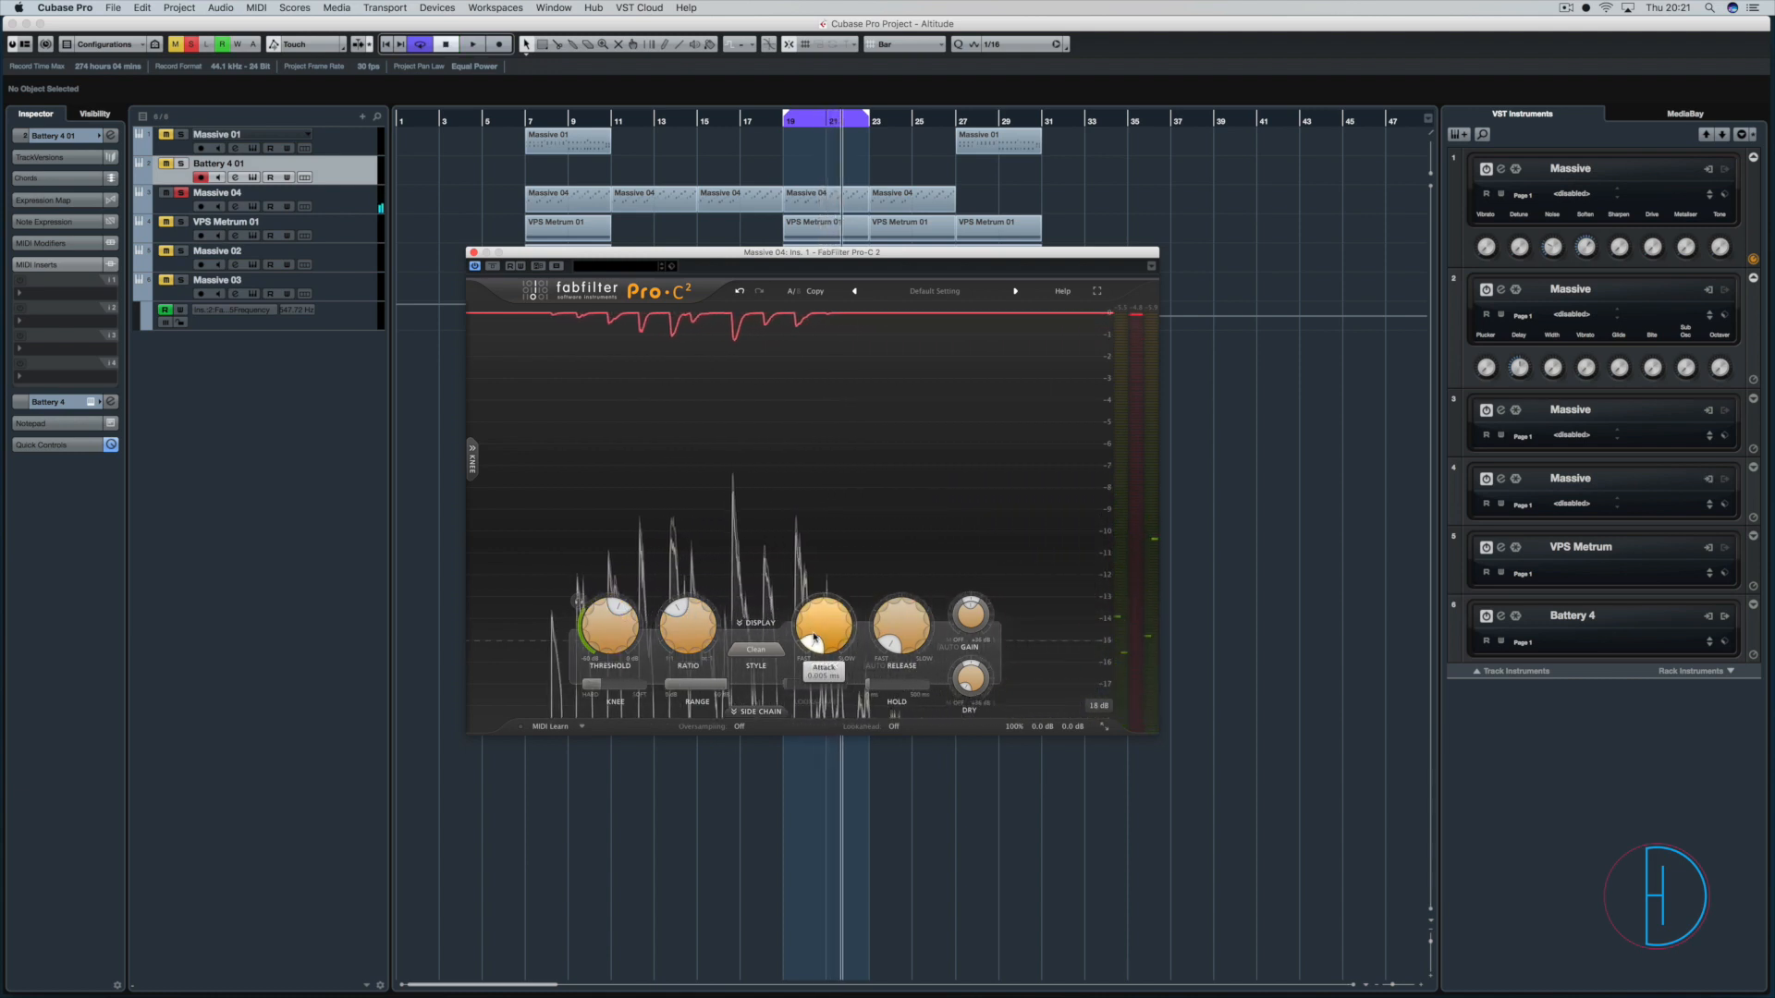
Lengthen the compressor's release time slightly from its fastest setting.
mouse_move(814, 639)
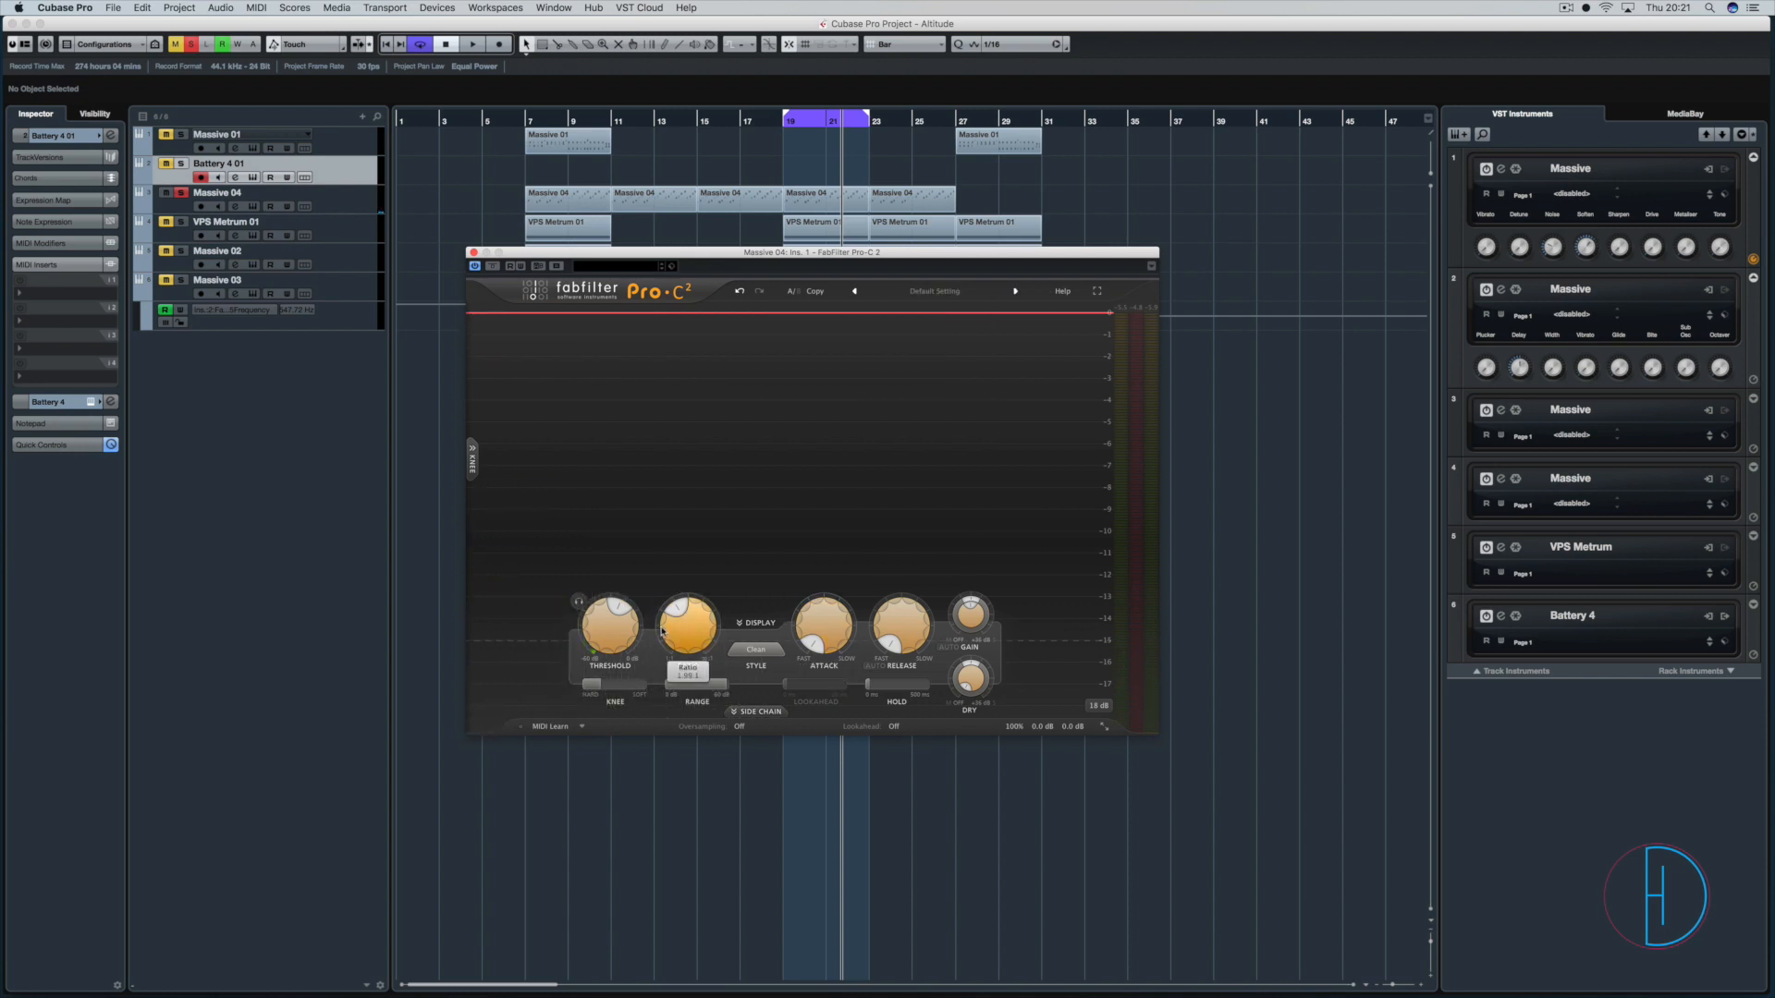
mouse_move(662, 631)
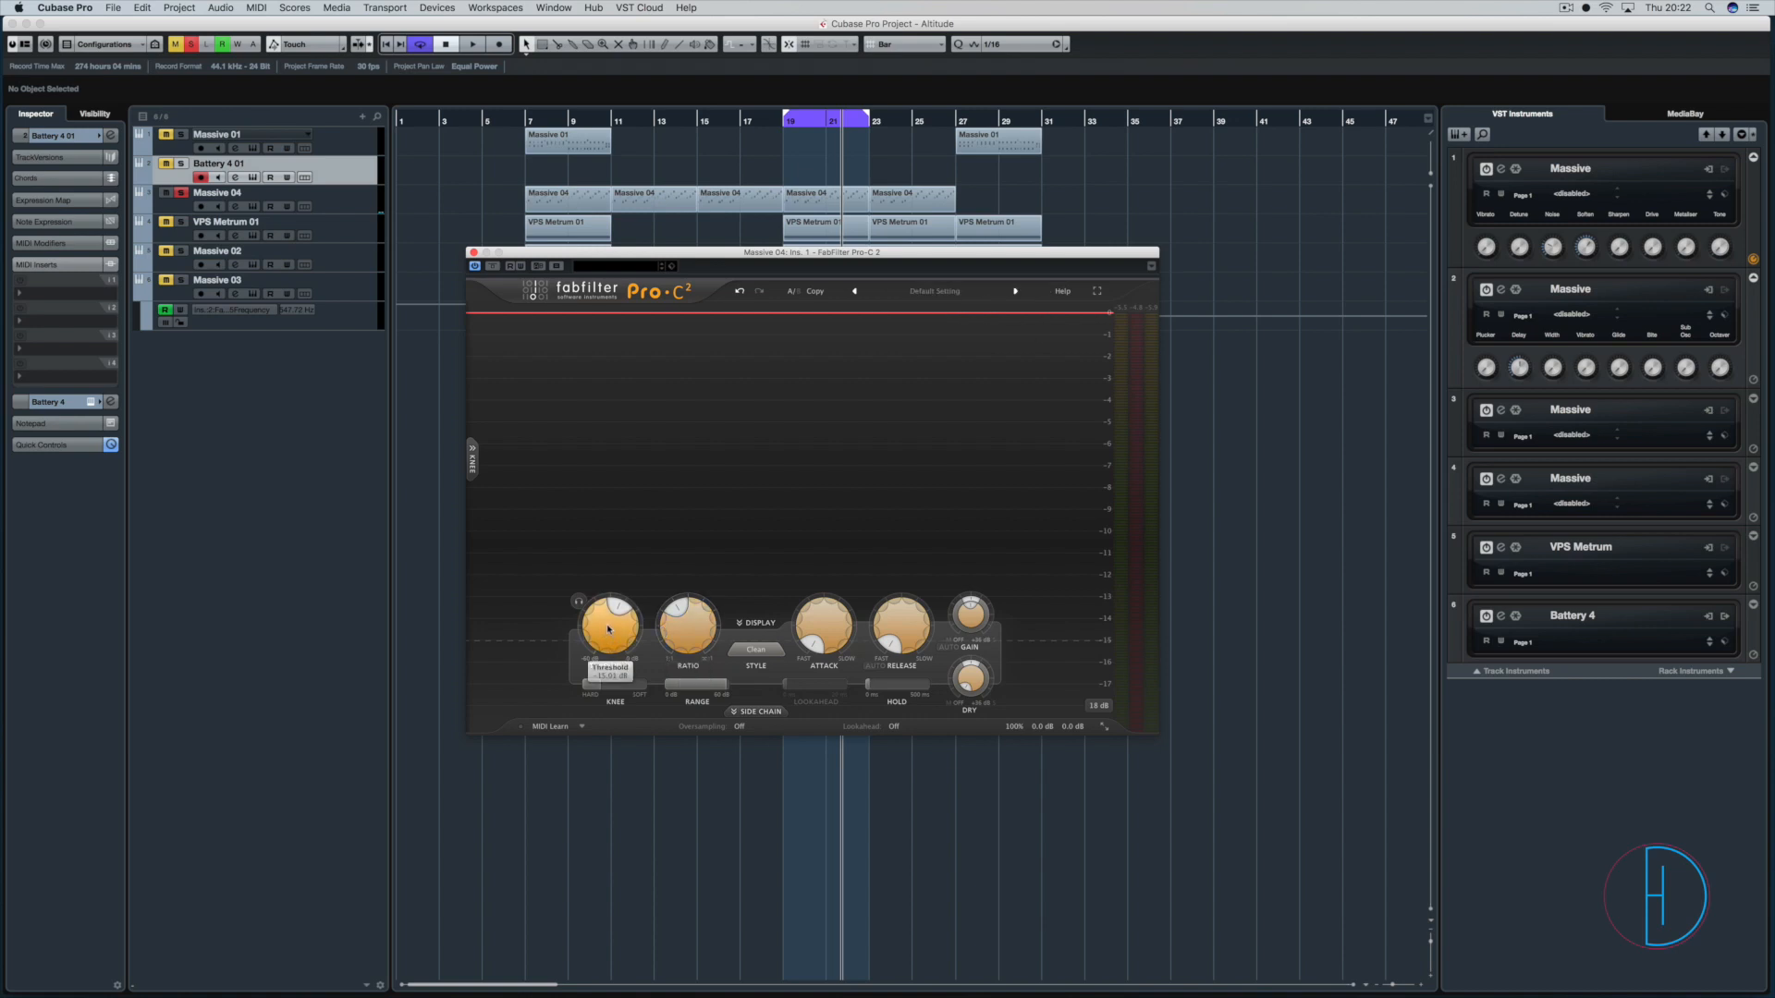
mouse_move(606, 634)
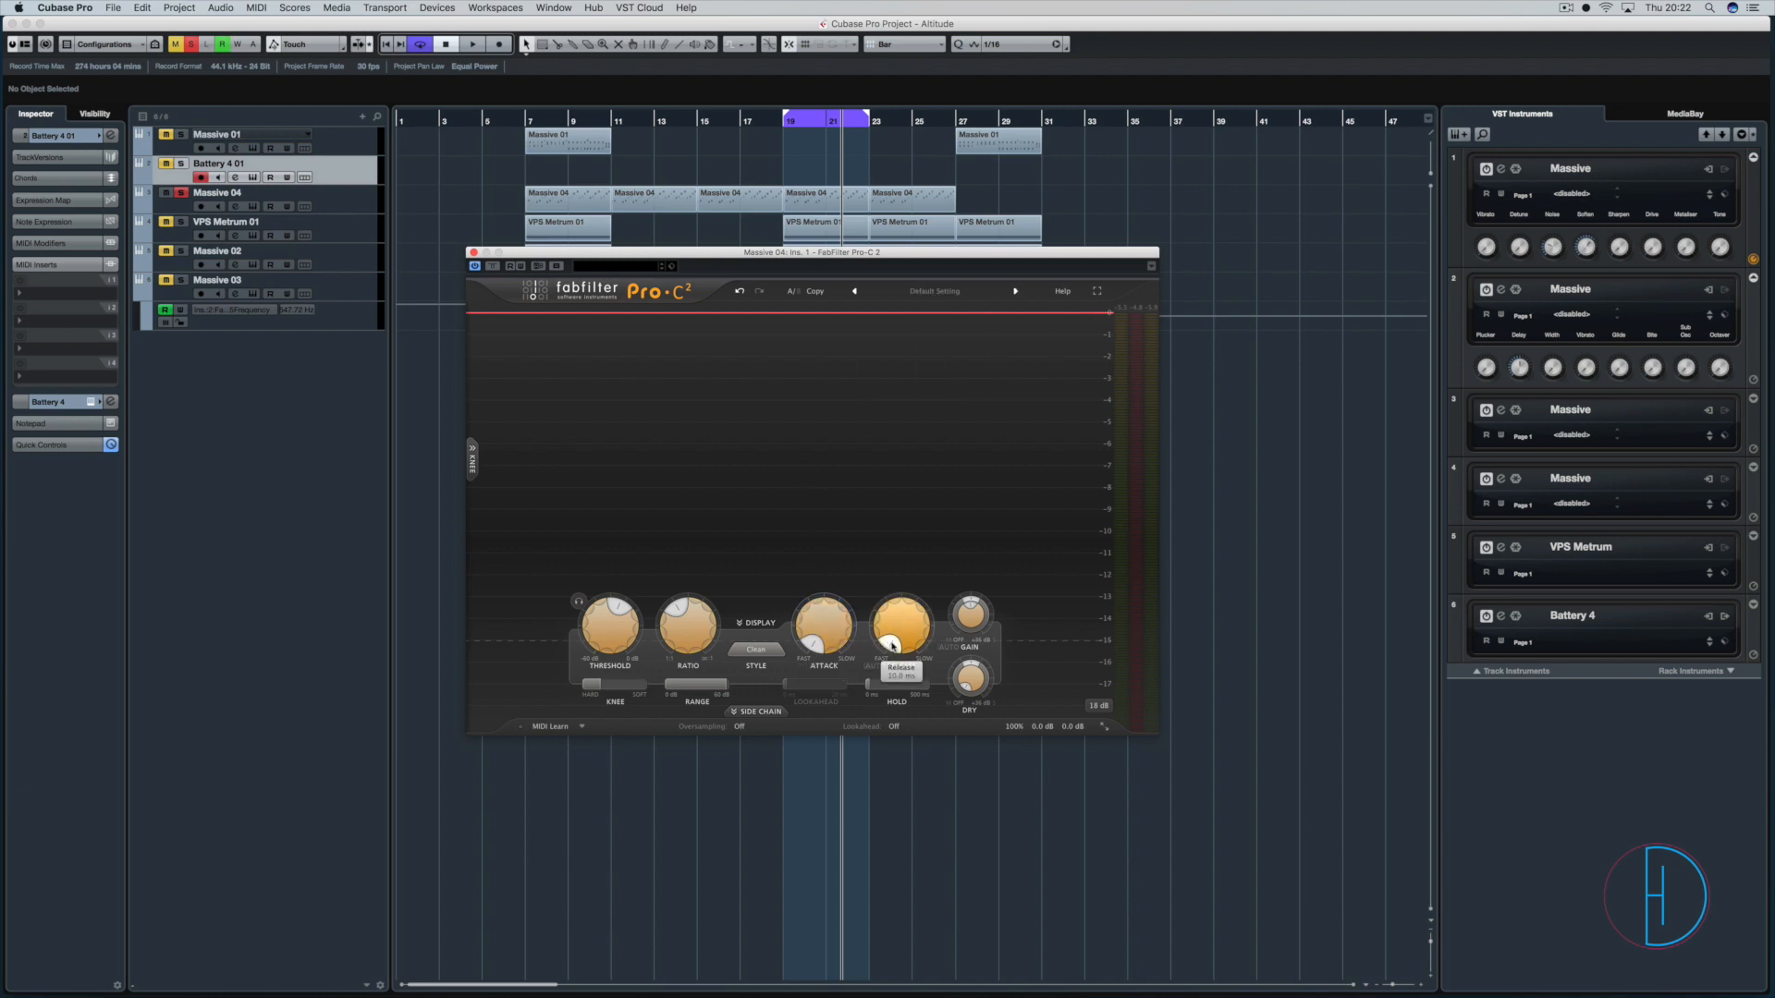
drag(892, 646, 805, 644)
mouse_move(836, 641)
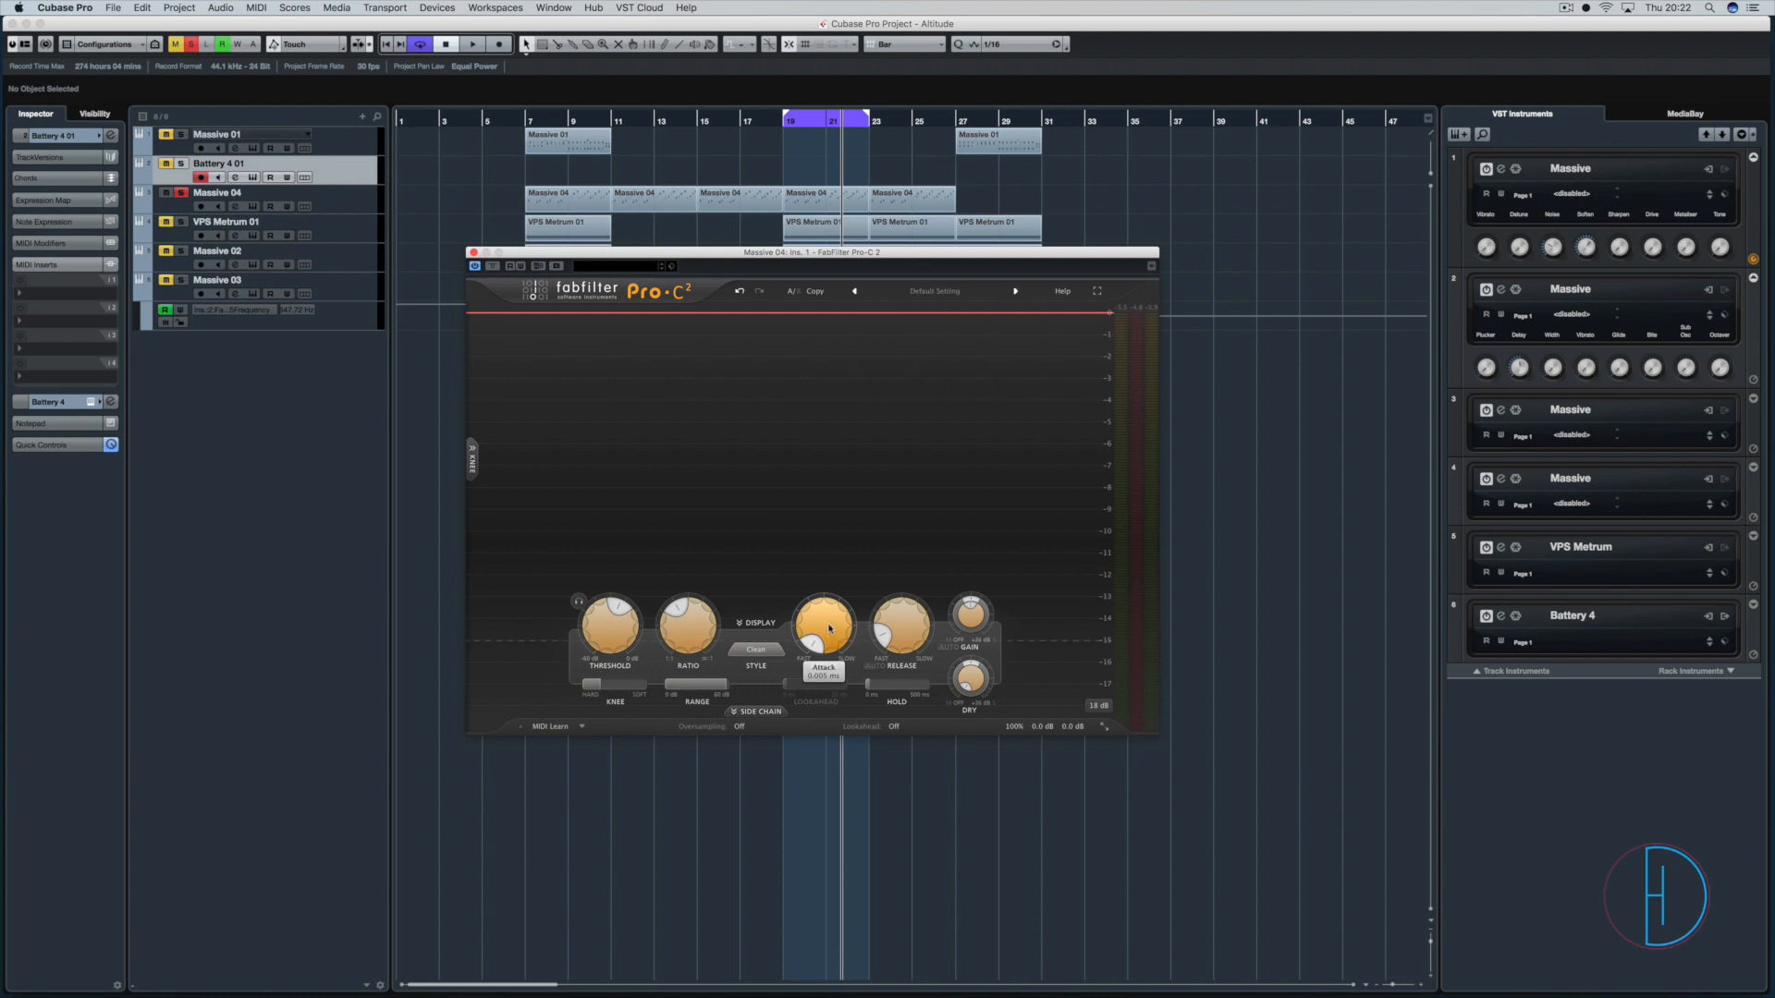
Sweep the attack time to its slow end and return it to 0.005 ms.
drag(829, 629, 828, 621)
drag(826, 624, 920, 469)
mouse_move(823, 637)
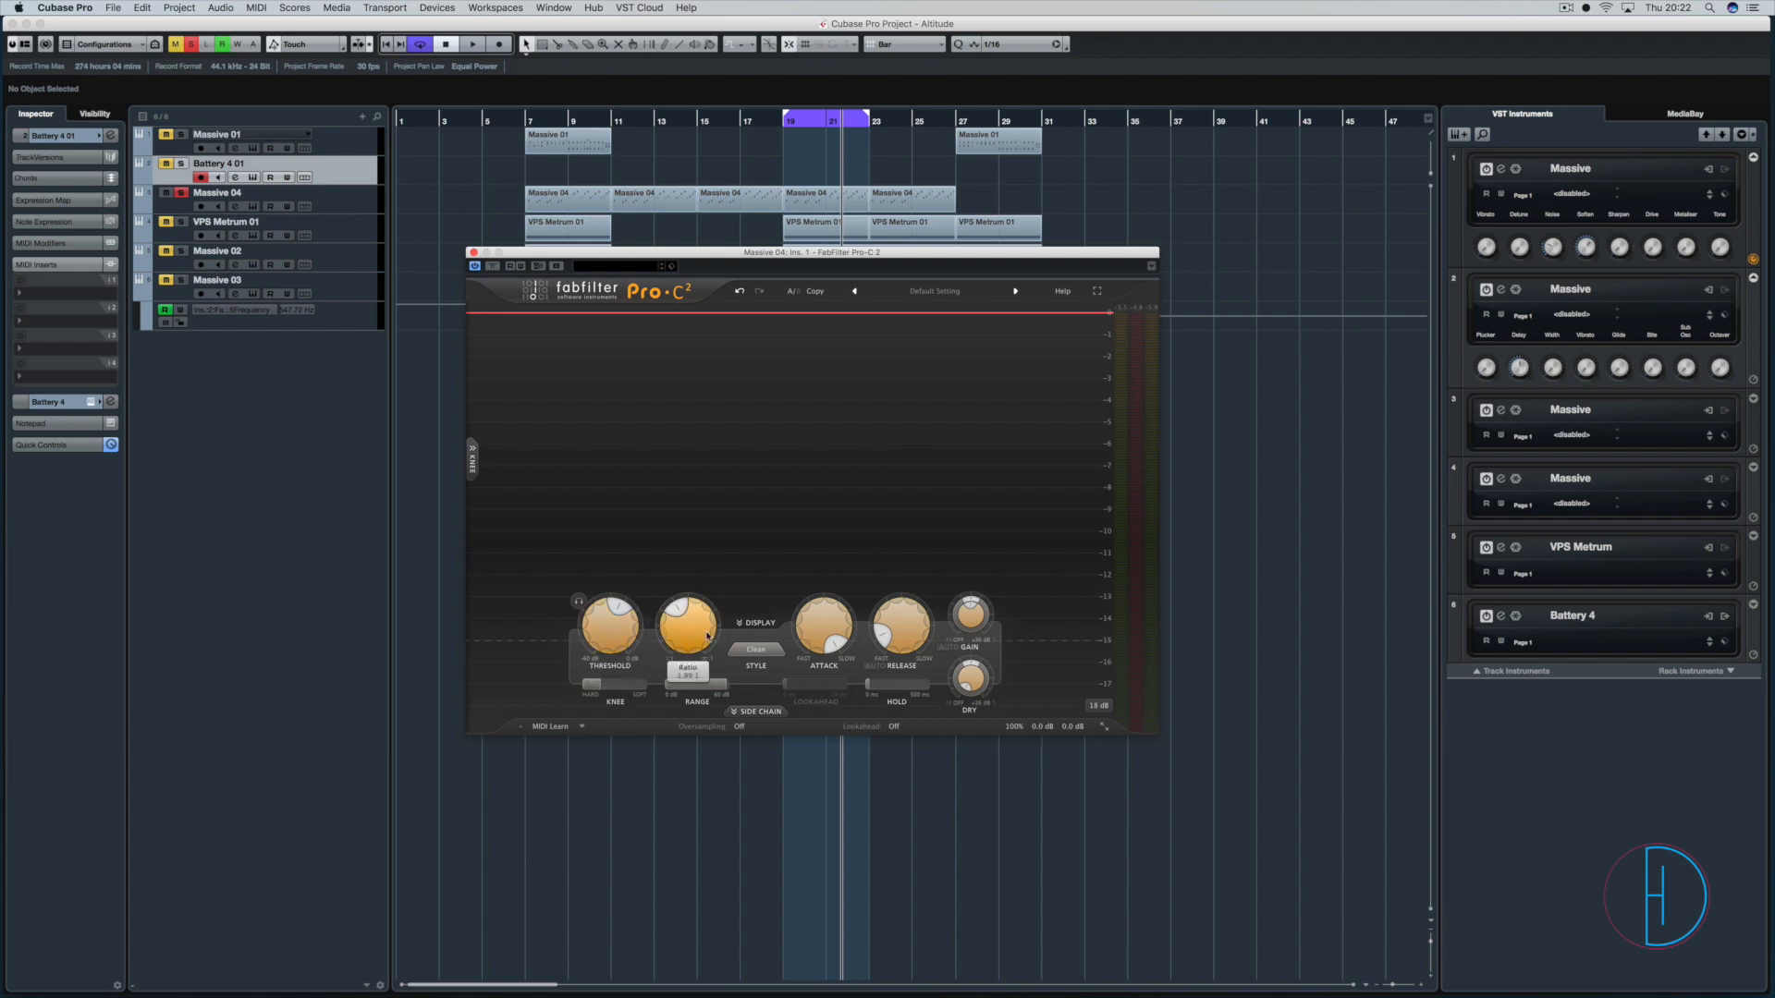
drag(815, 619, 810, 758)
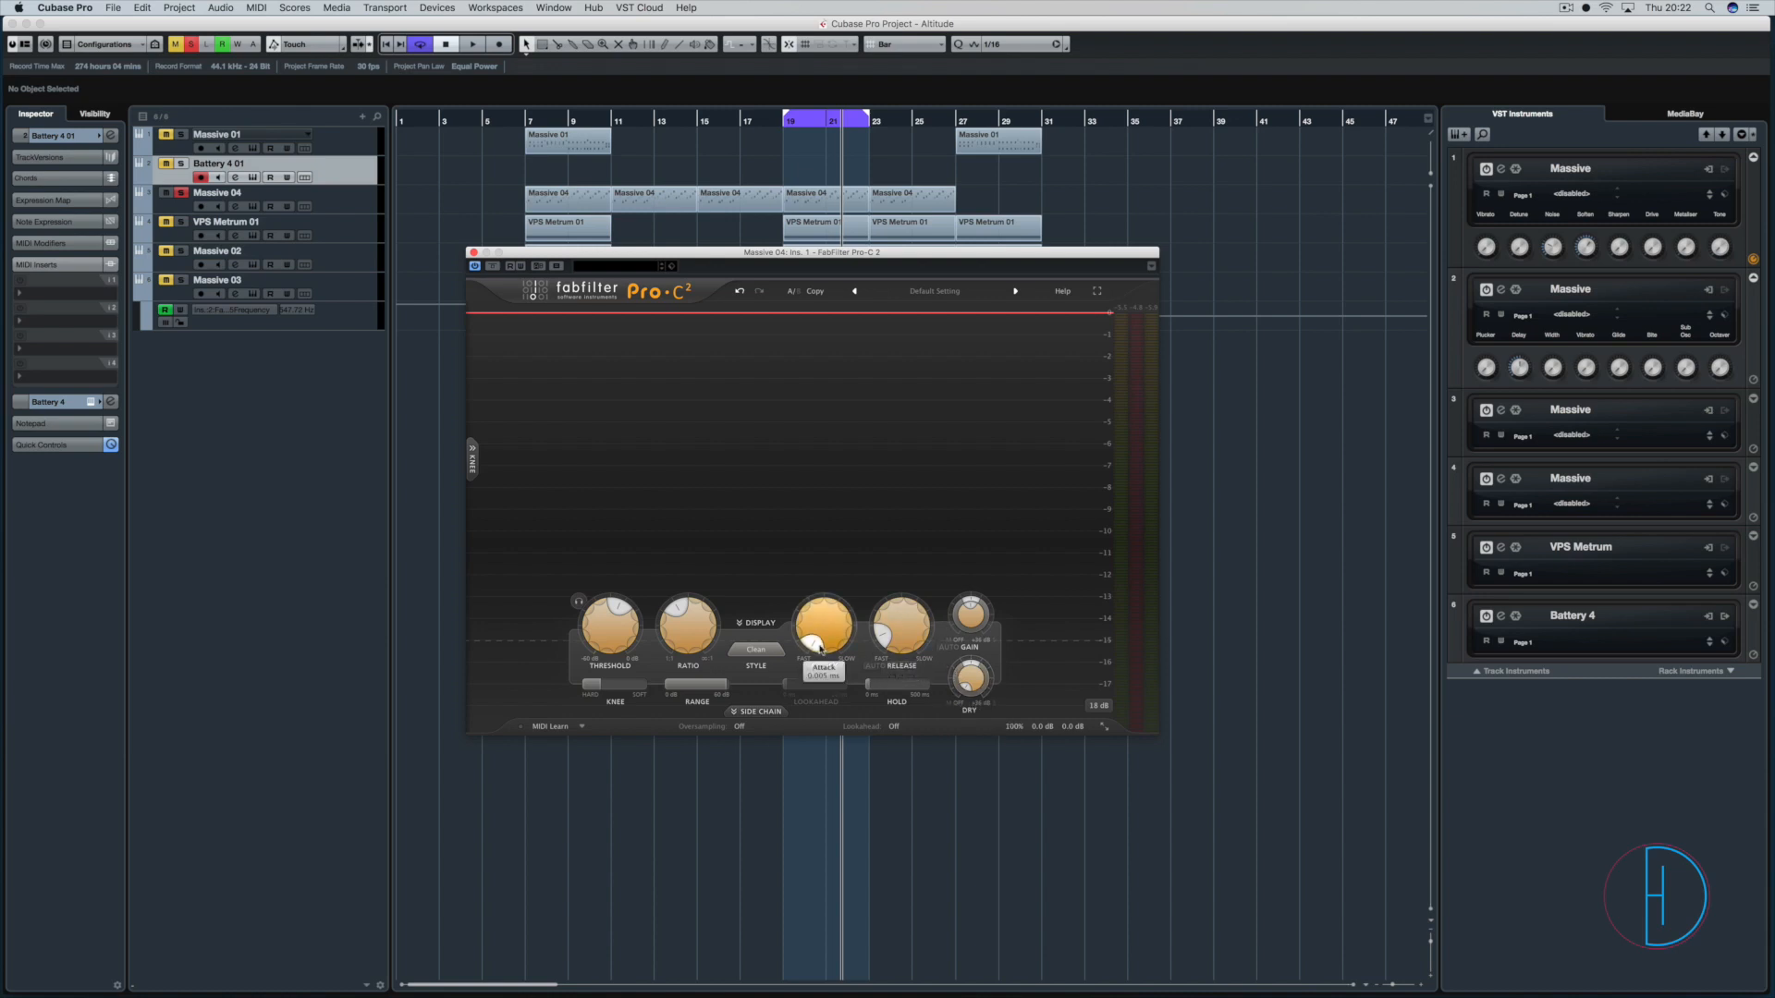
Play the loop, sweep the attack time to its slow end, and bring it back to a moderately fast setting.
key(space)
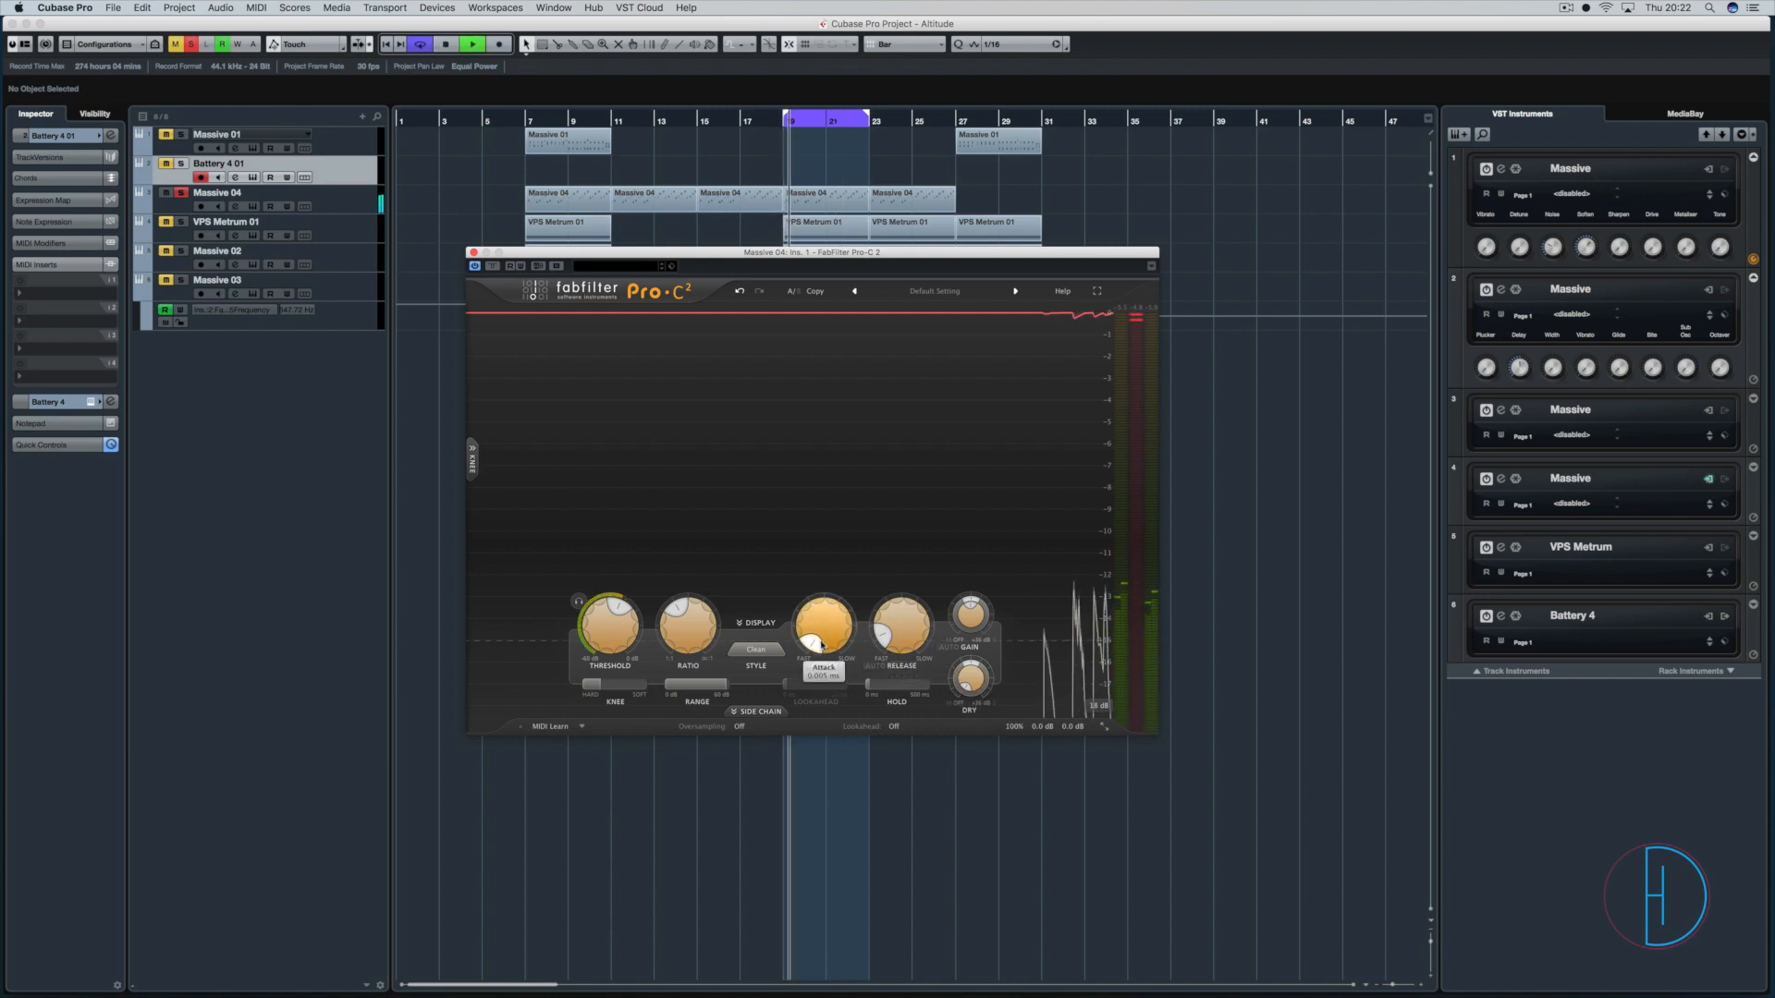
mouse_move(822, 644)
mouse_down()
mouse_move(811, 607)
mouse_move(813, 638)
mouse_up()
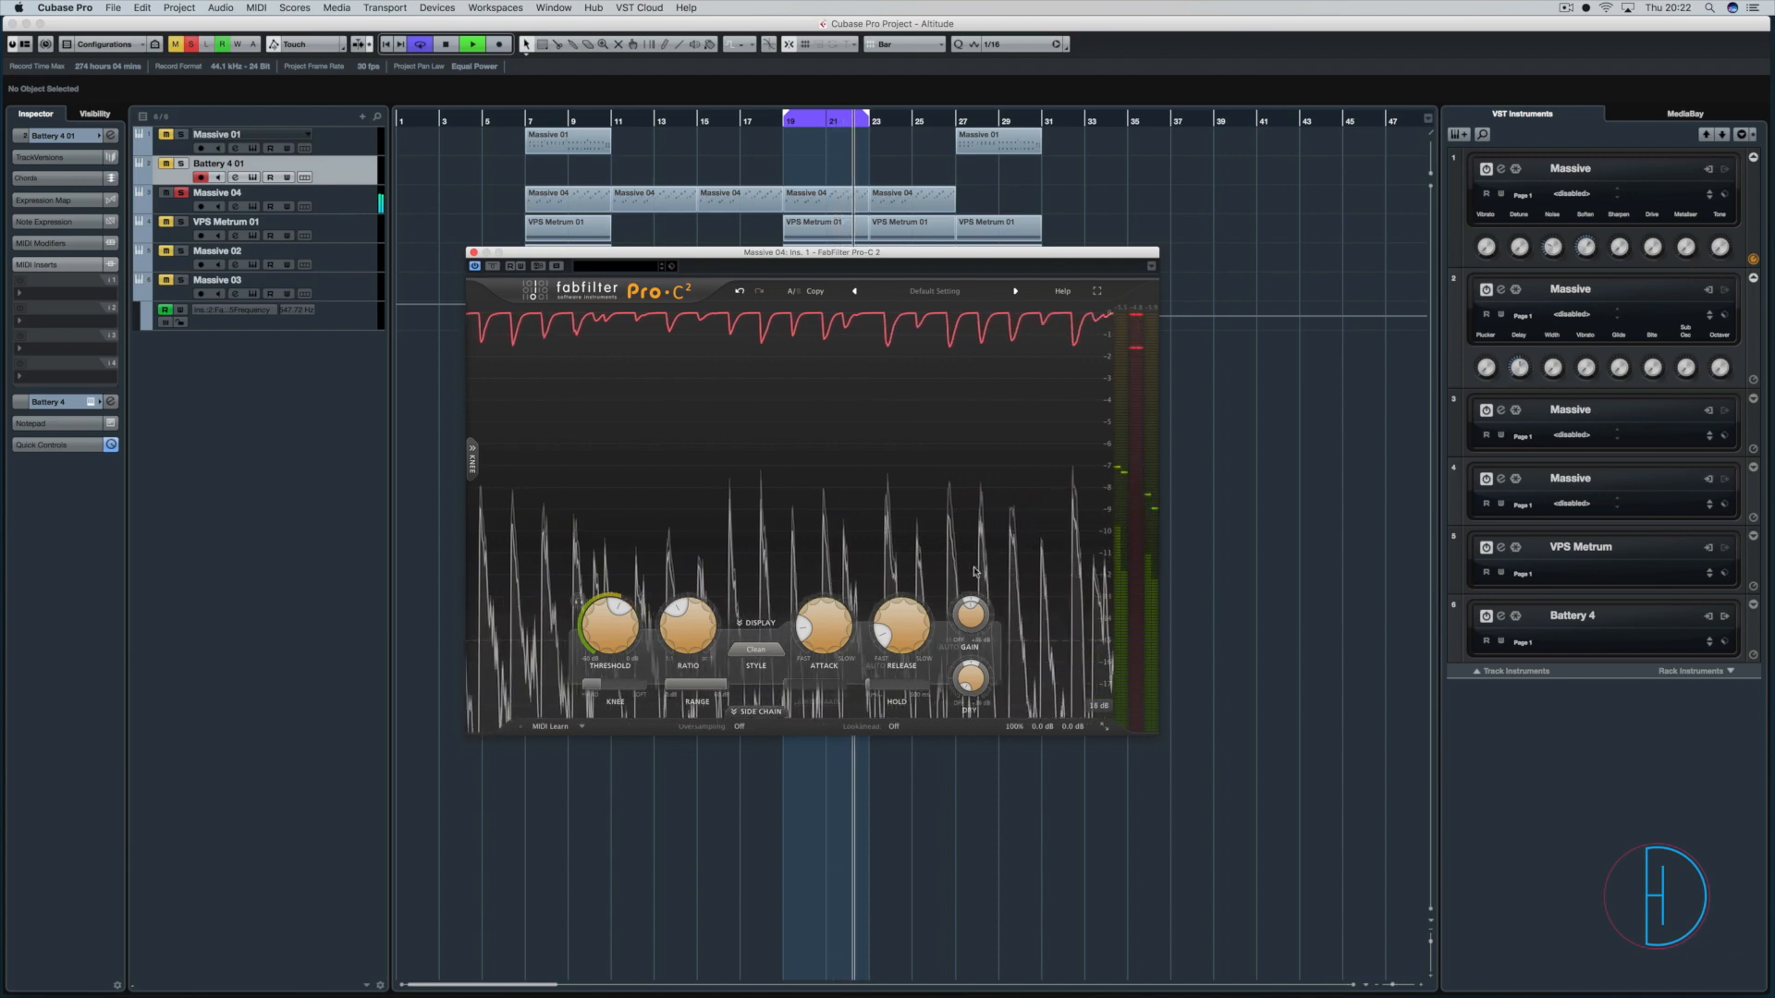
mouse_move(824, 630)
drag(825, 630, 824, 444)
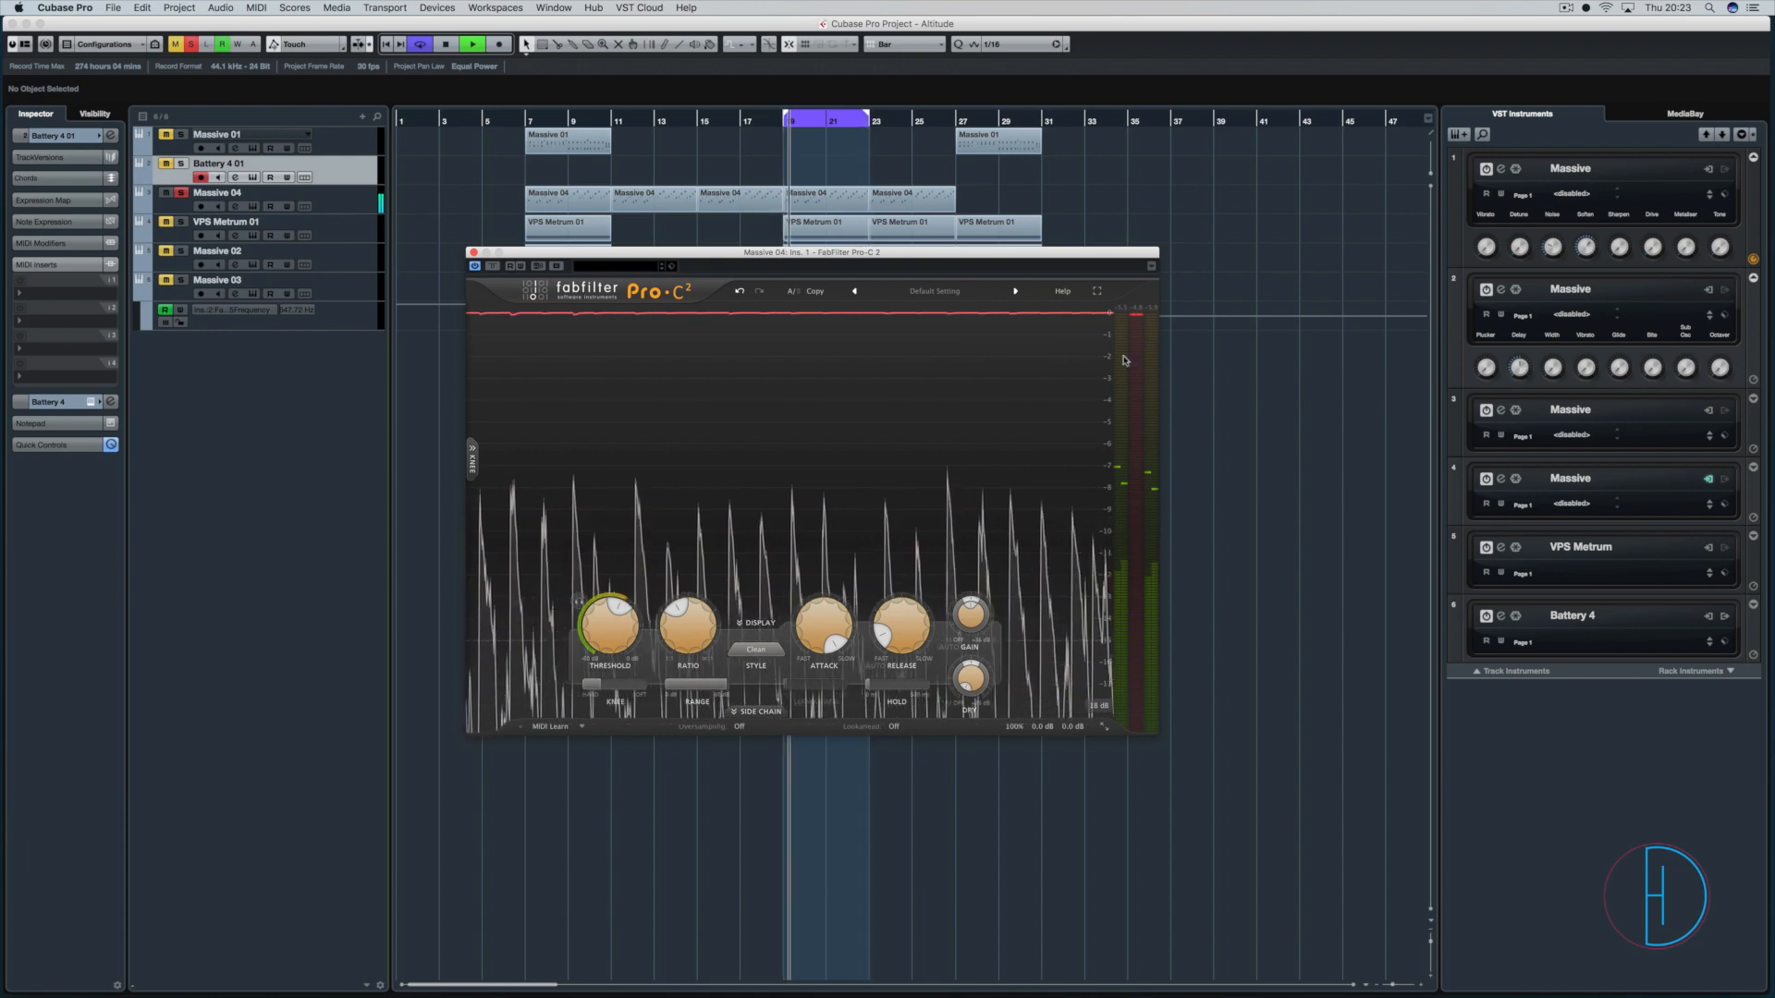
mouse_move(810, 628)
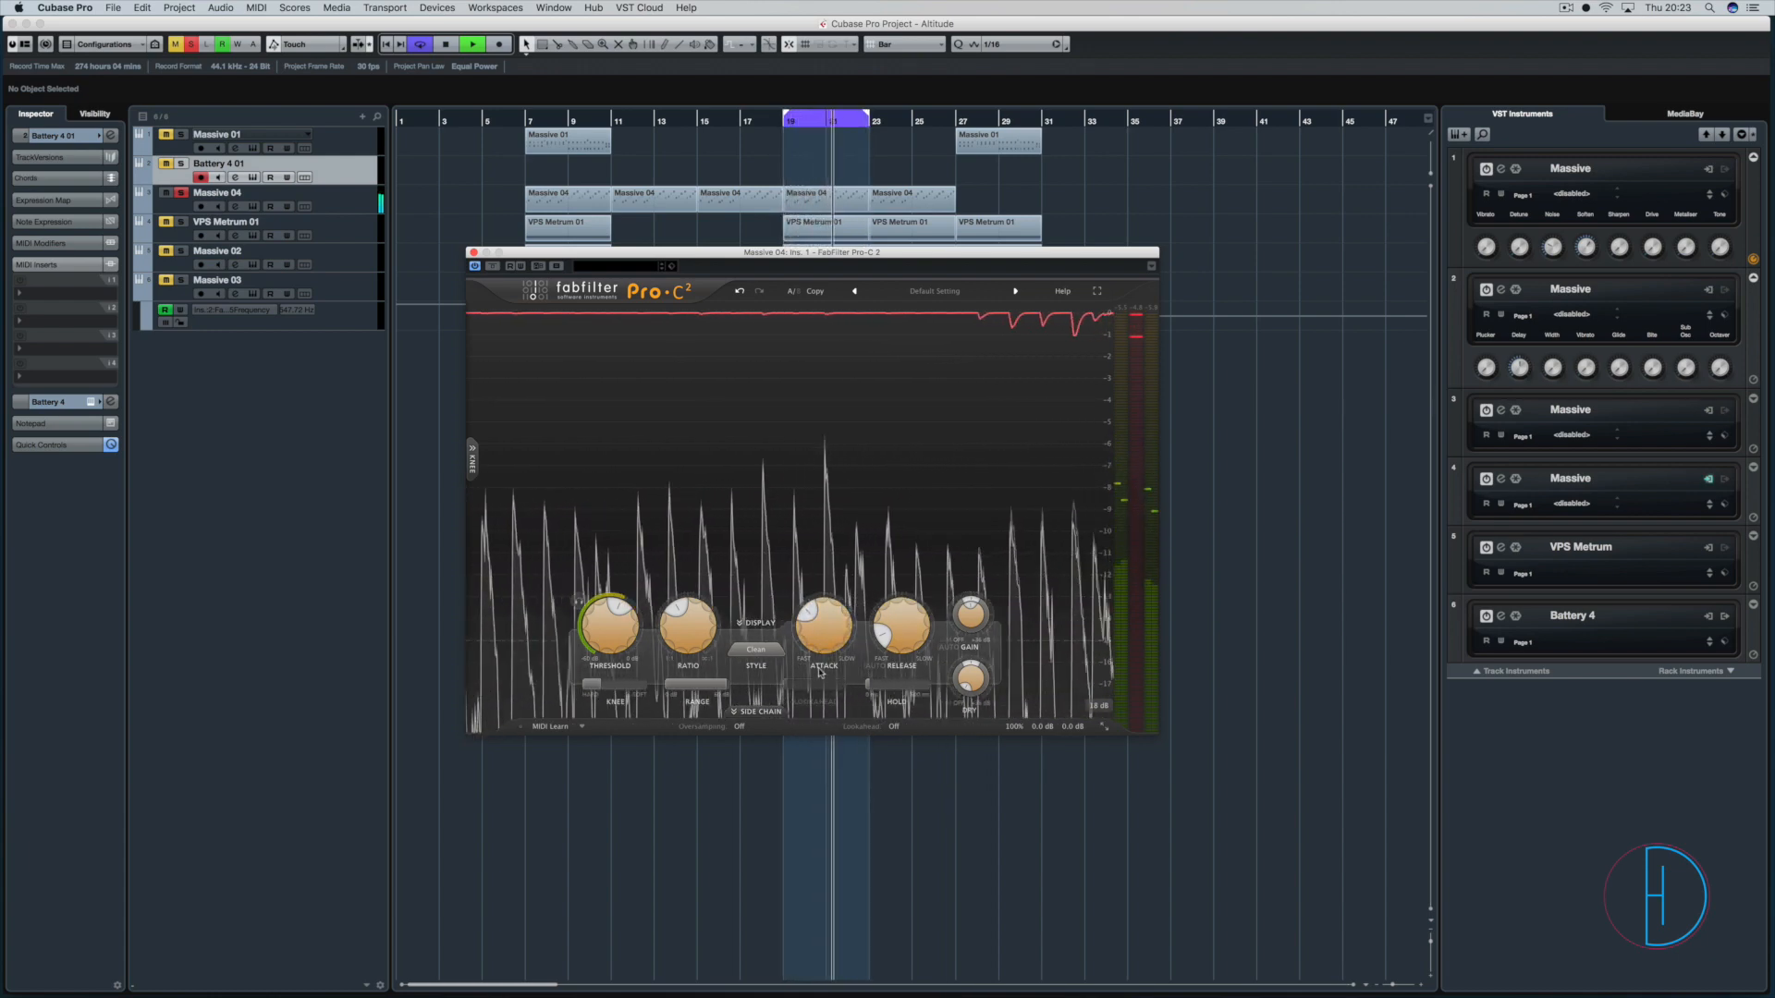
drag(816, 644, 816, 657)
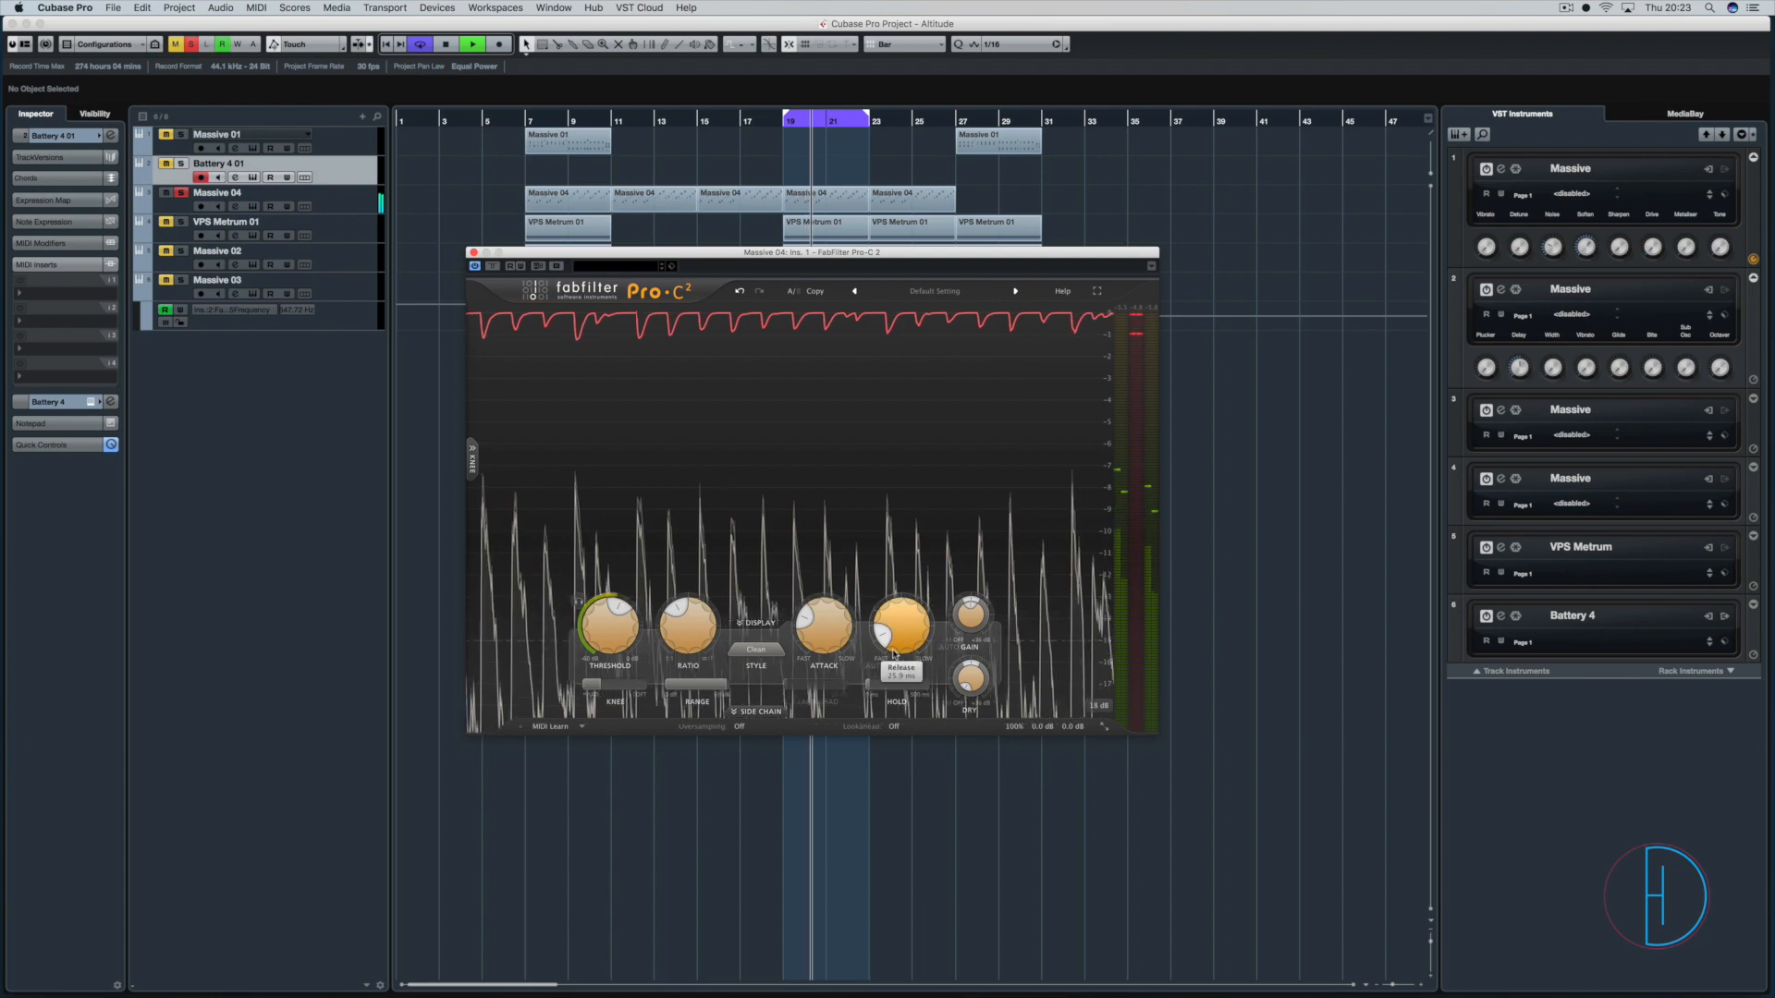
Sweep the release time to a slow setting and back to a fast one, auditioning the loop at both.
mouse_move(893, 653)
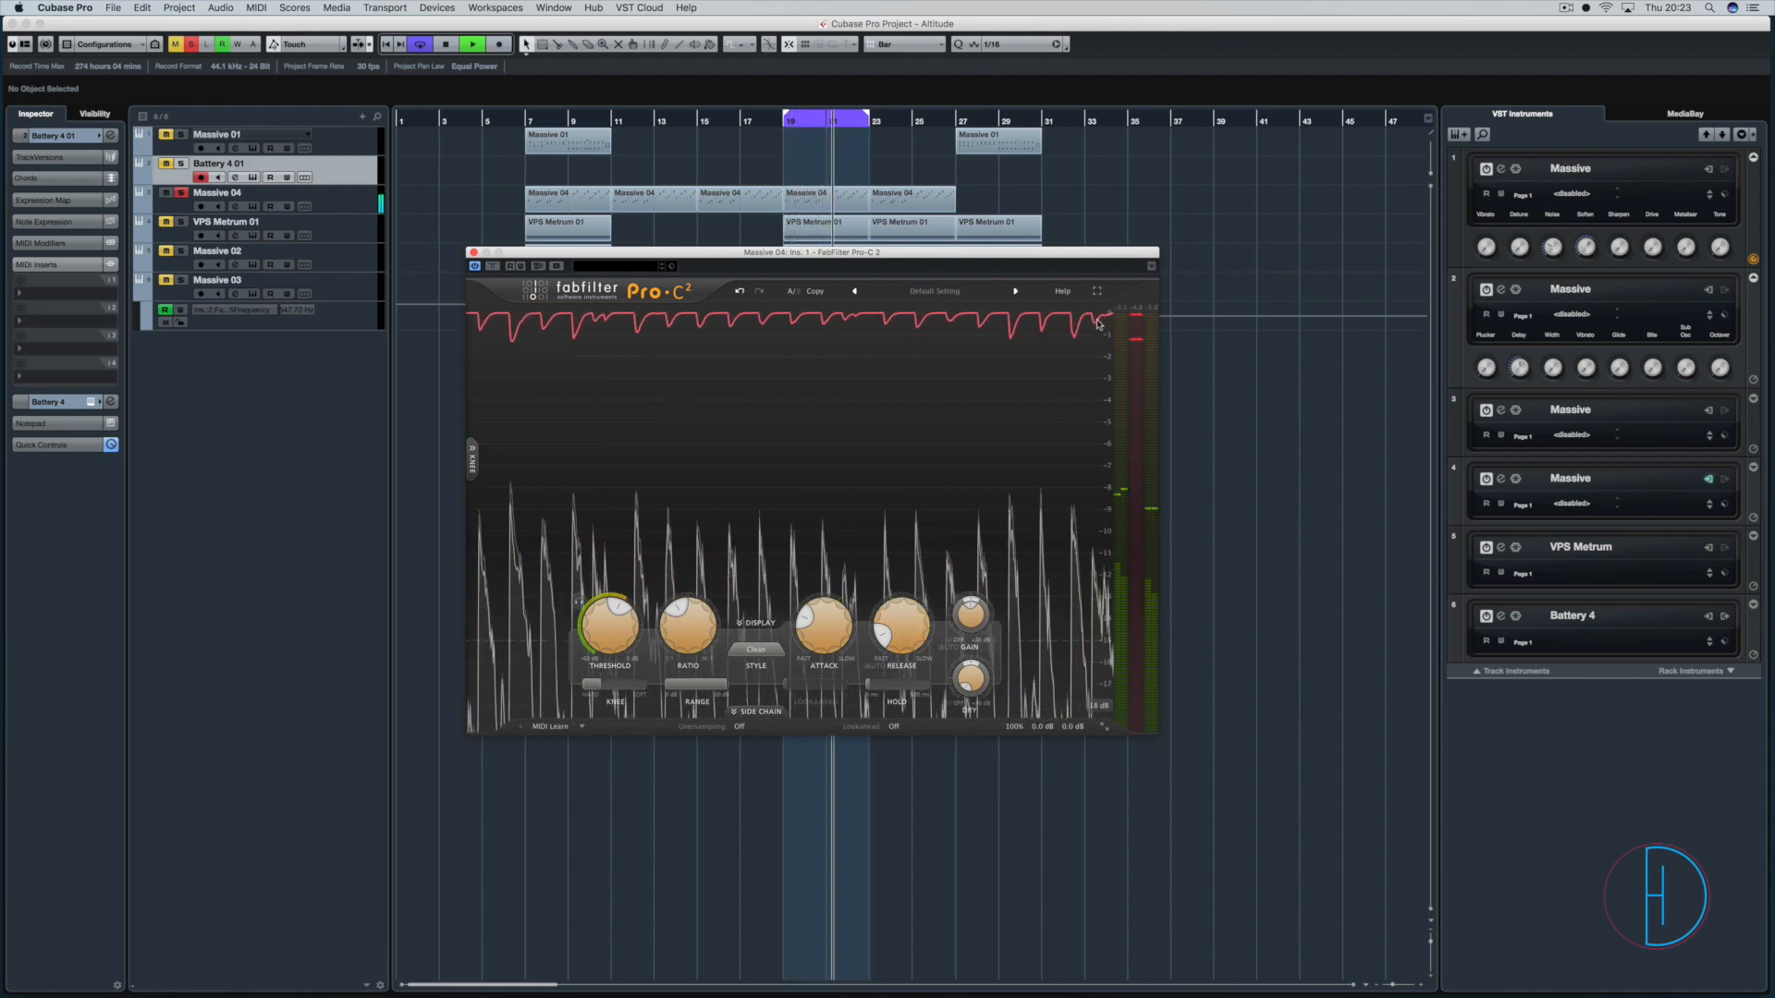
drag(902, 677, 977, 641)
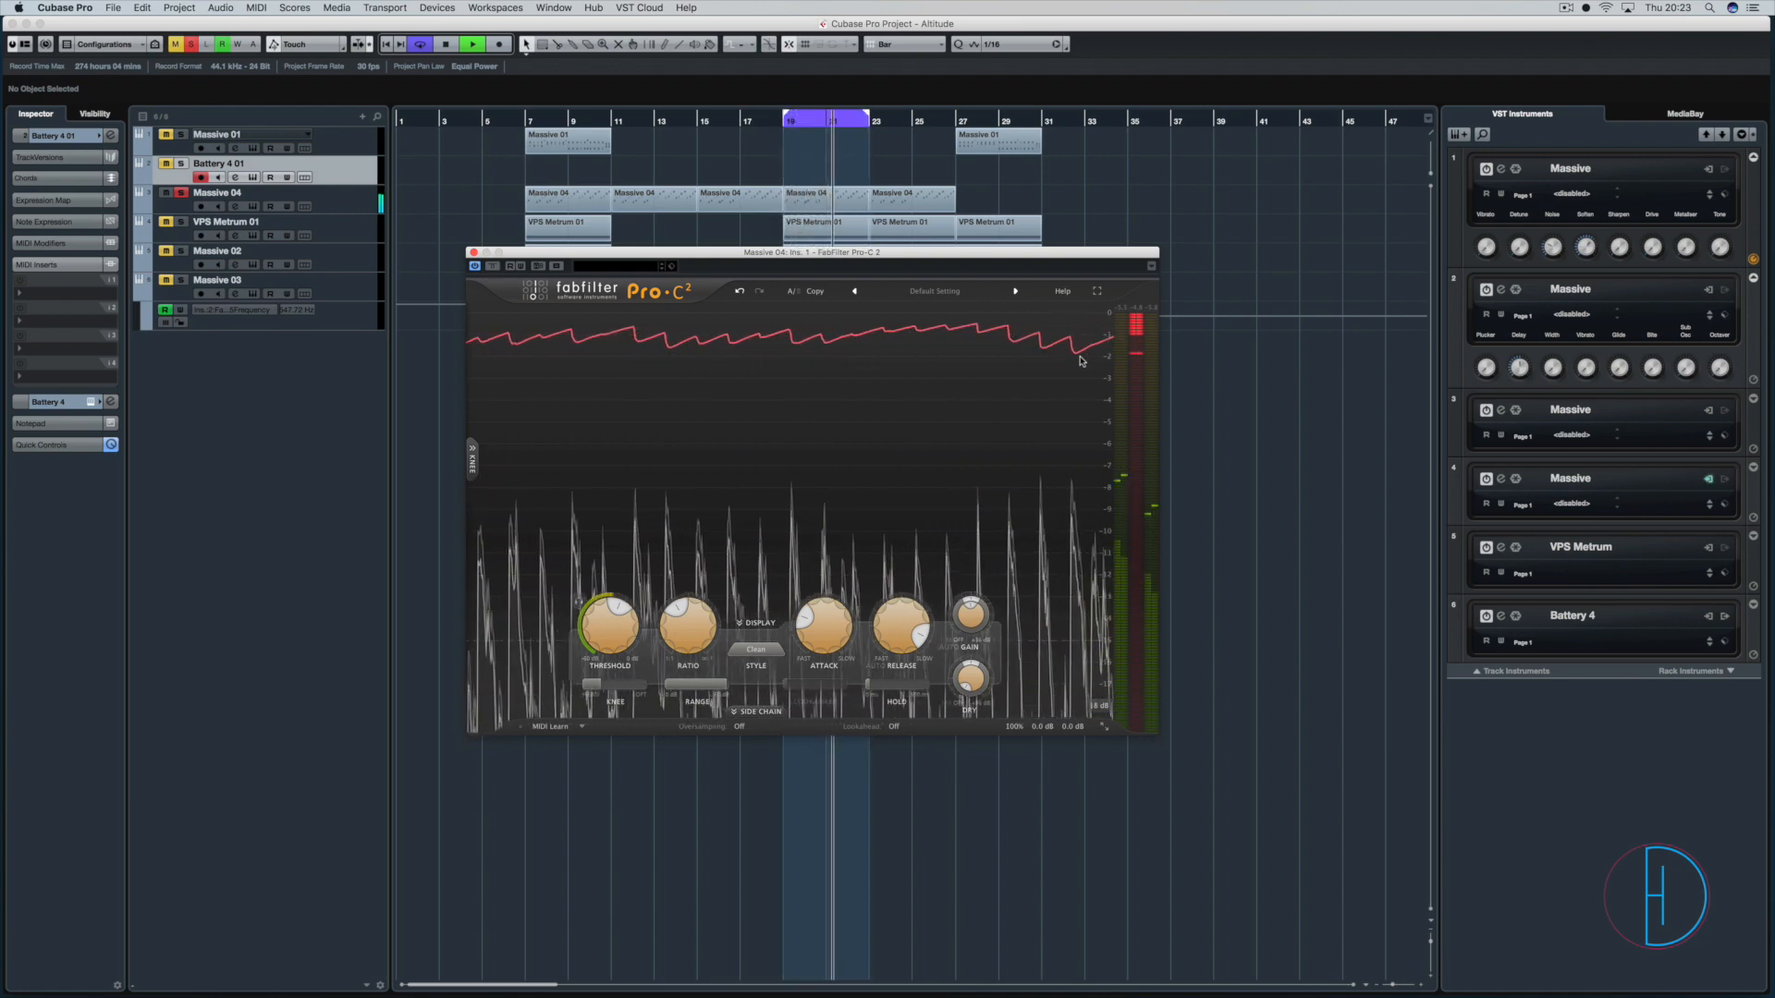
key(space)
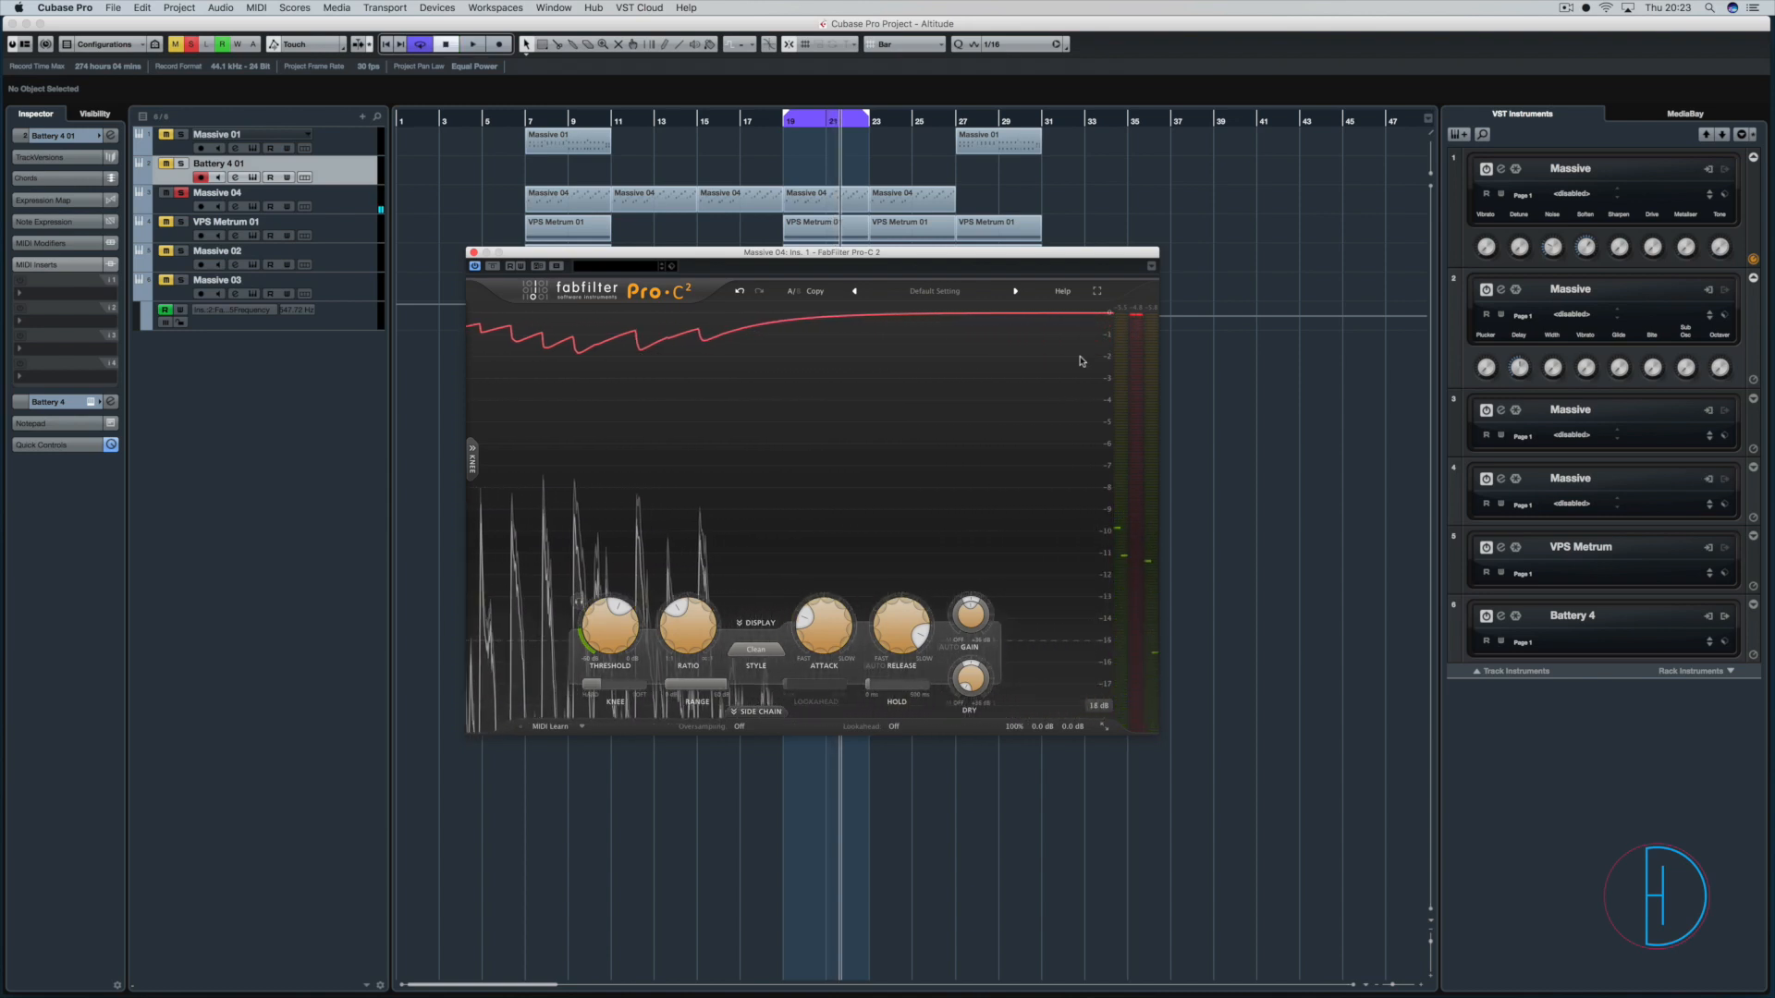
key(space)
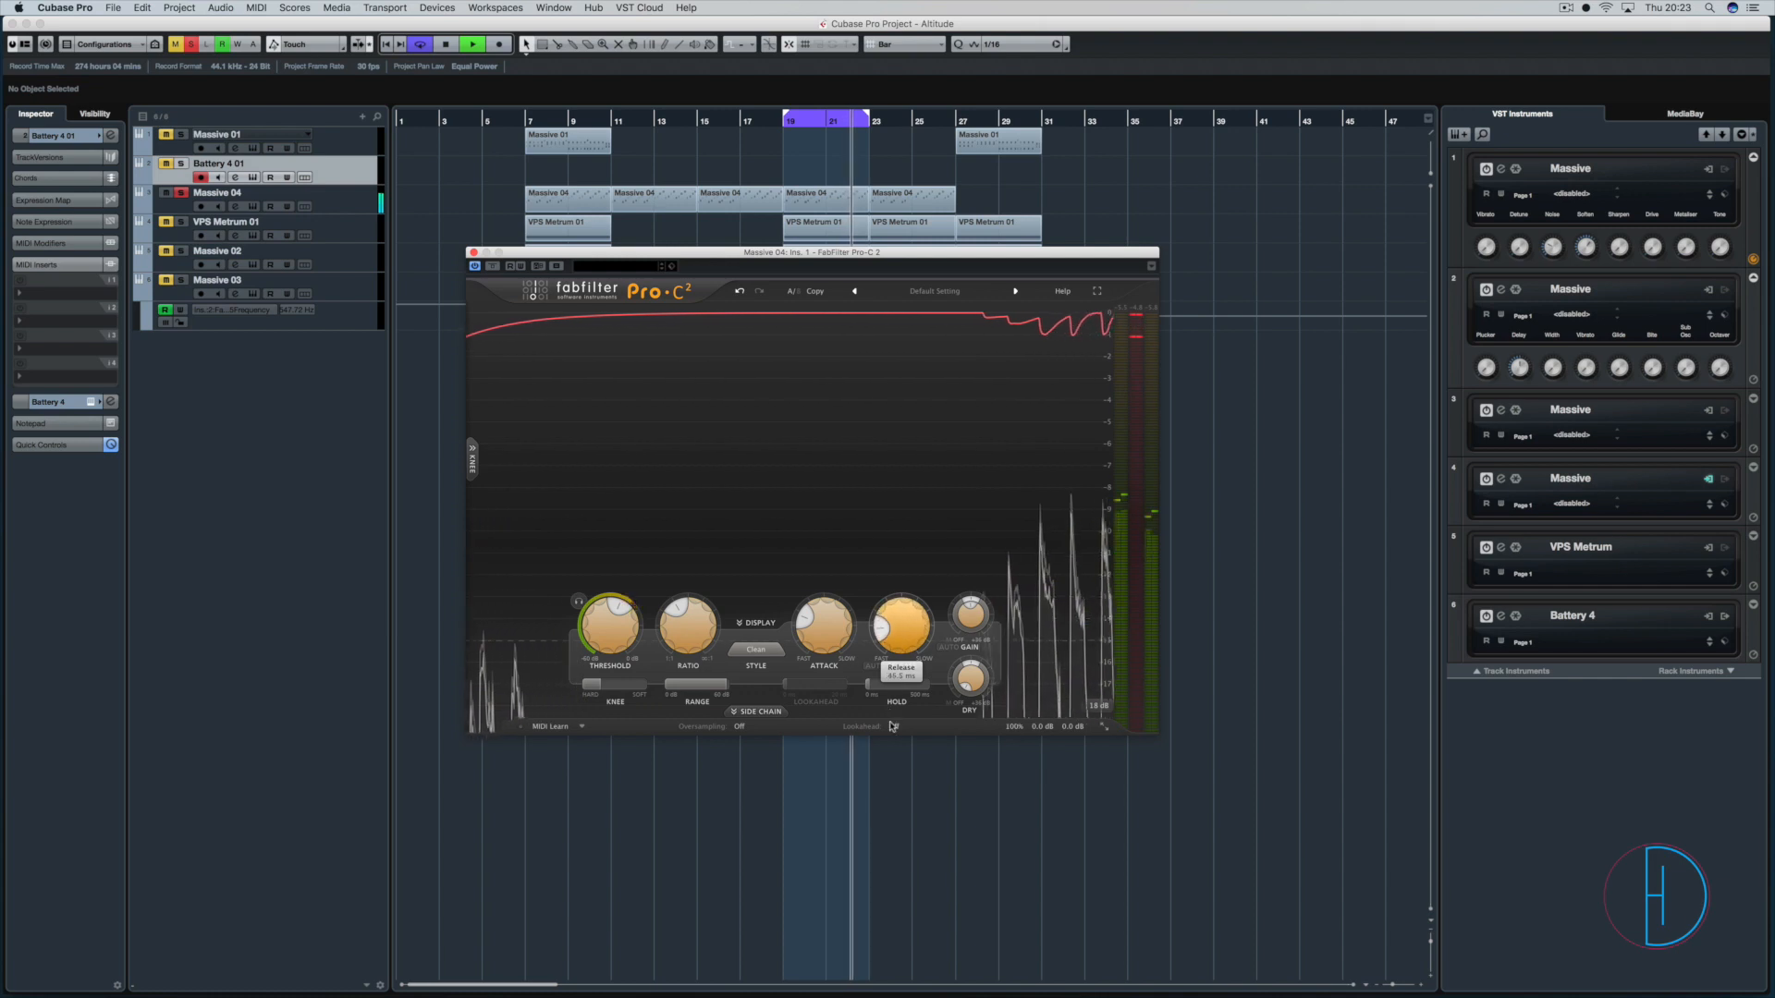
drag(901, 625, 892, 734)
key(space)
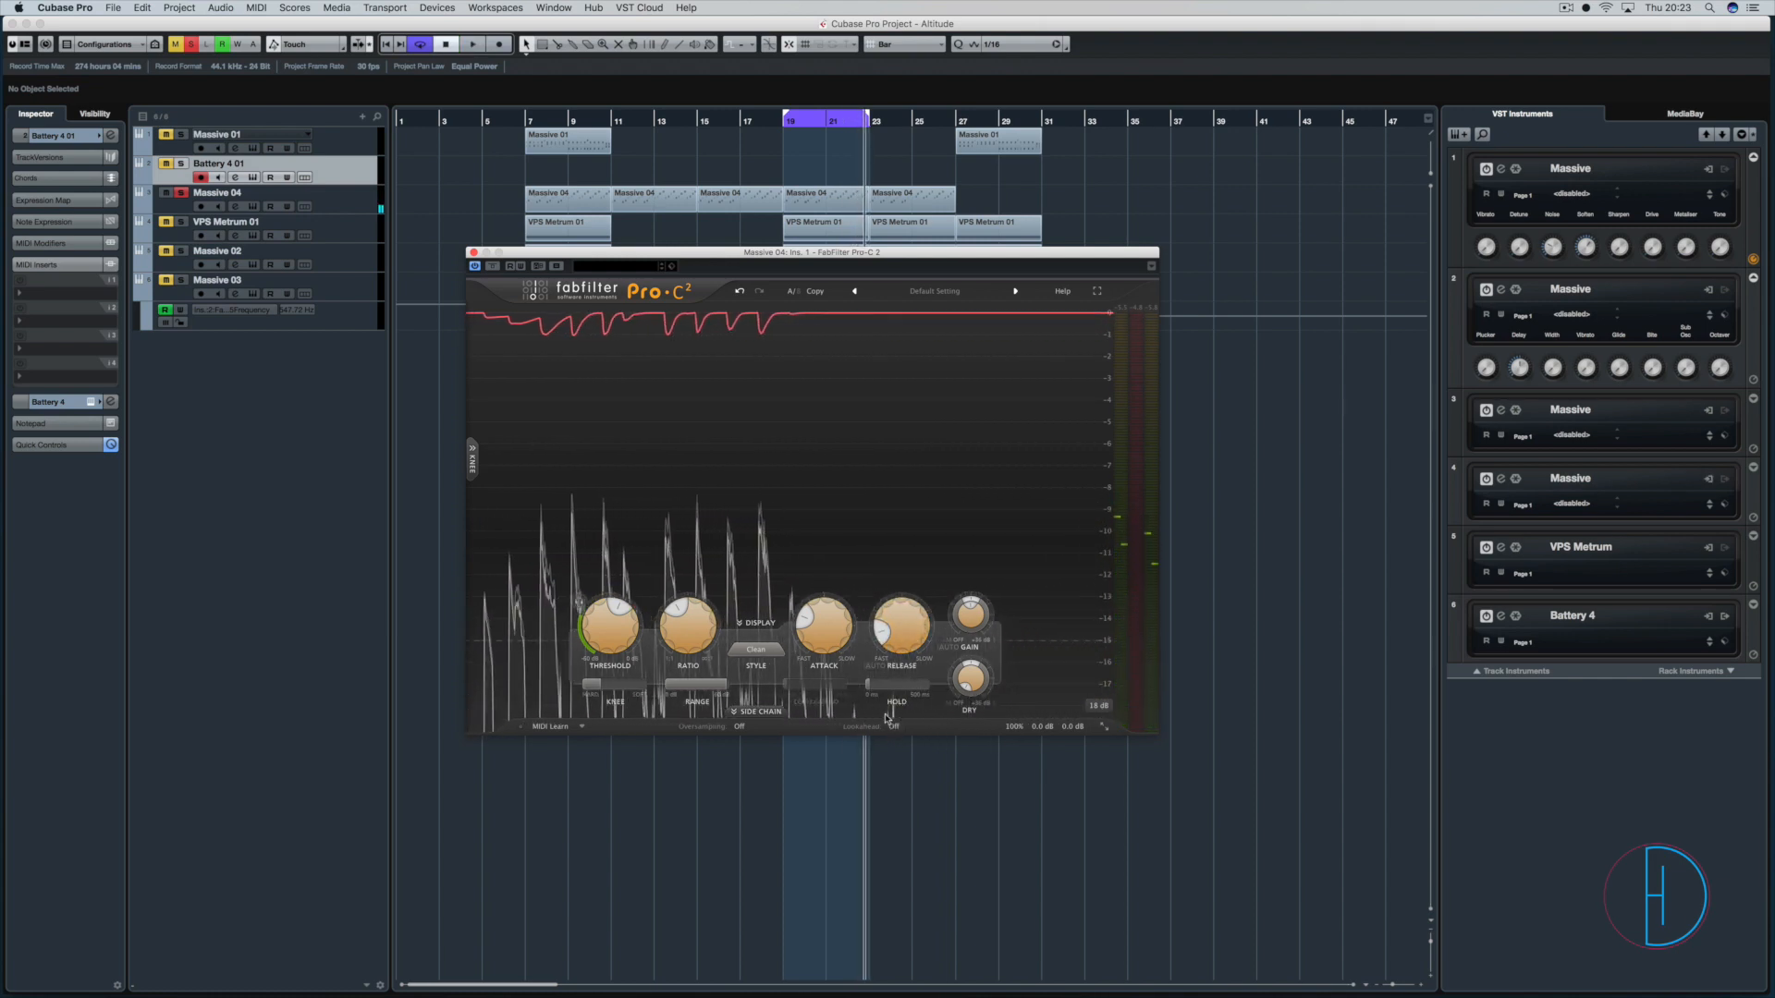
Set the release time to a medium value and audition the loop with it.
key(space)
mouse_move(900, 621)
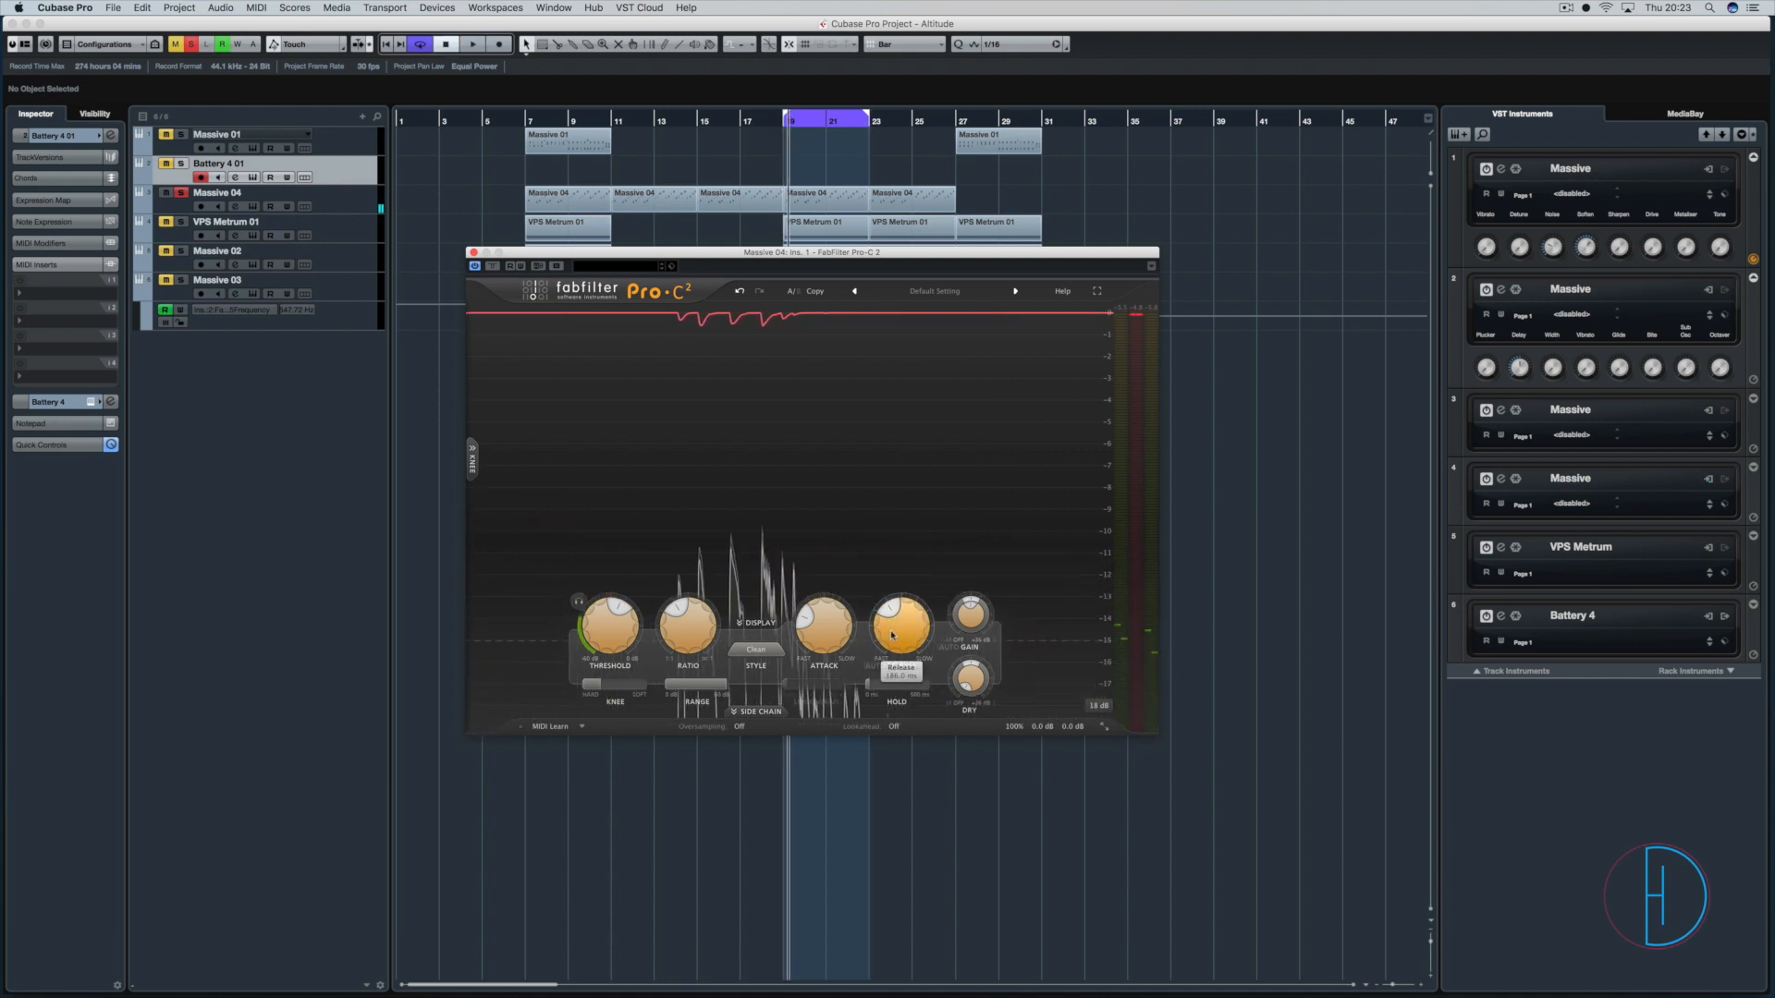
key(space)
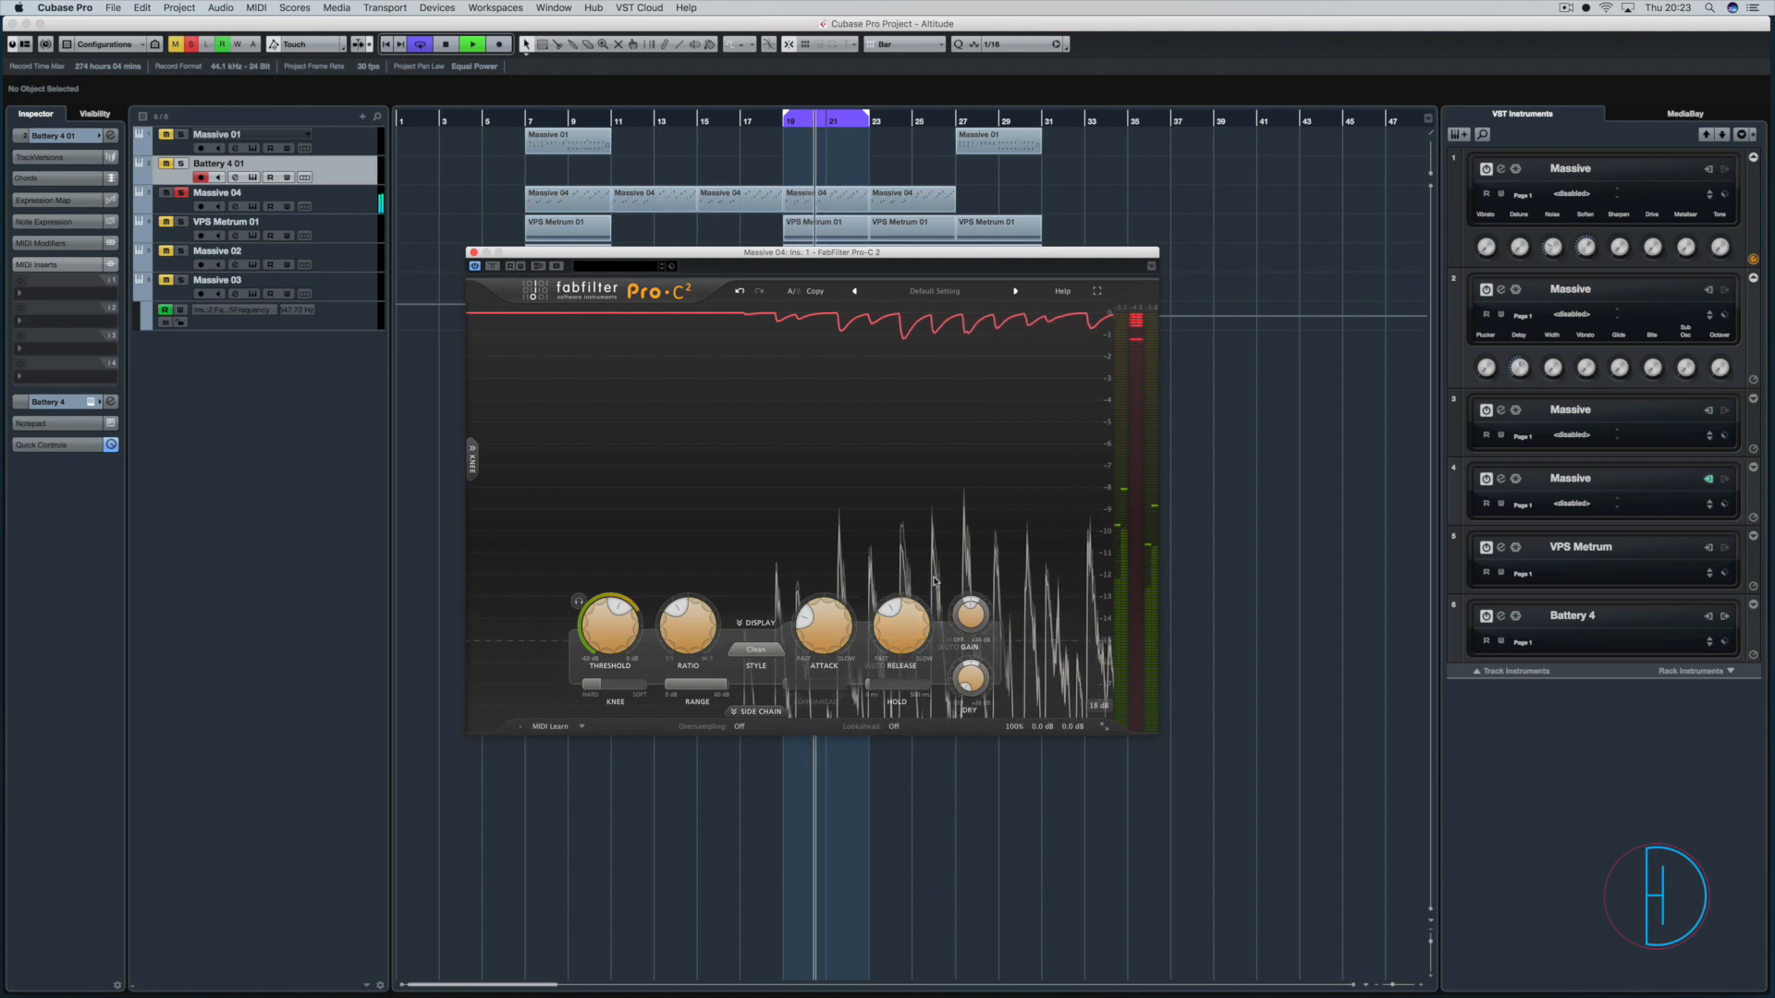
key(space)
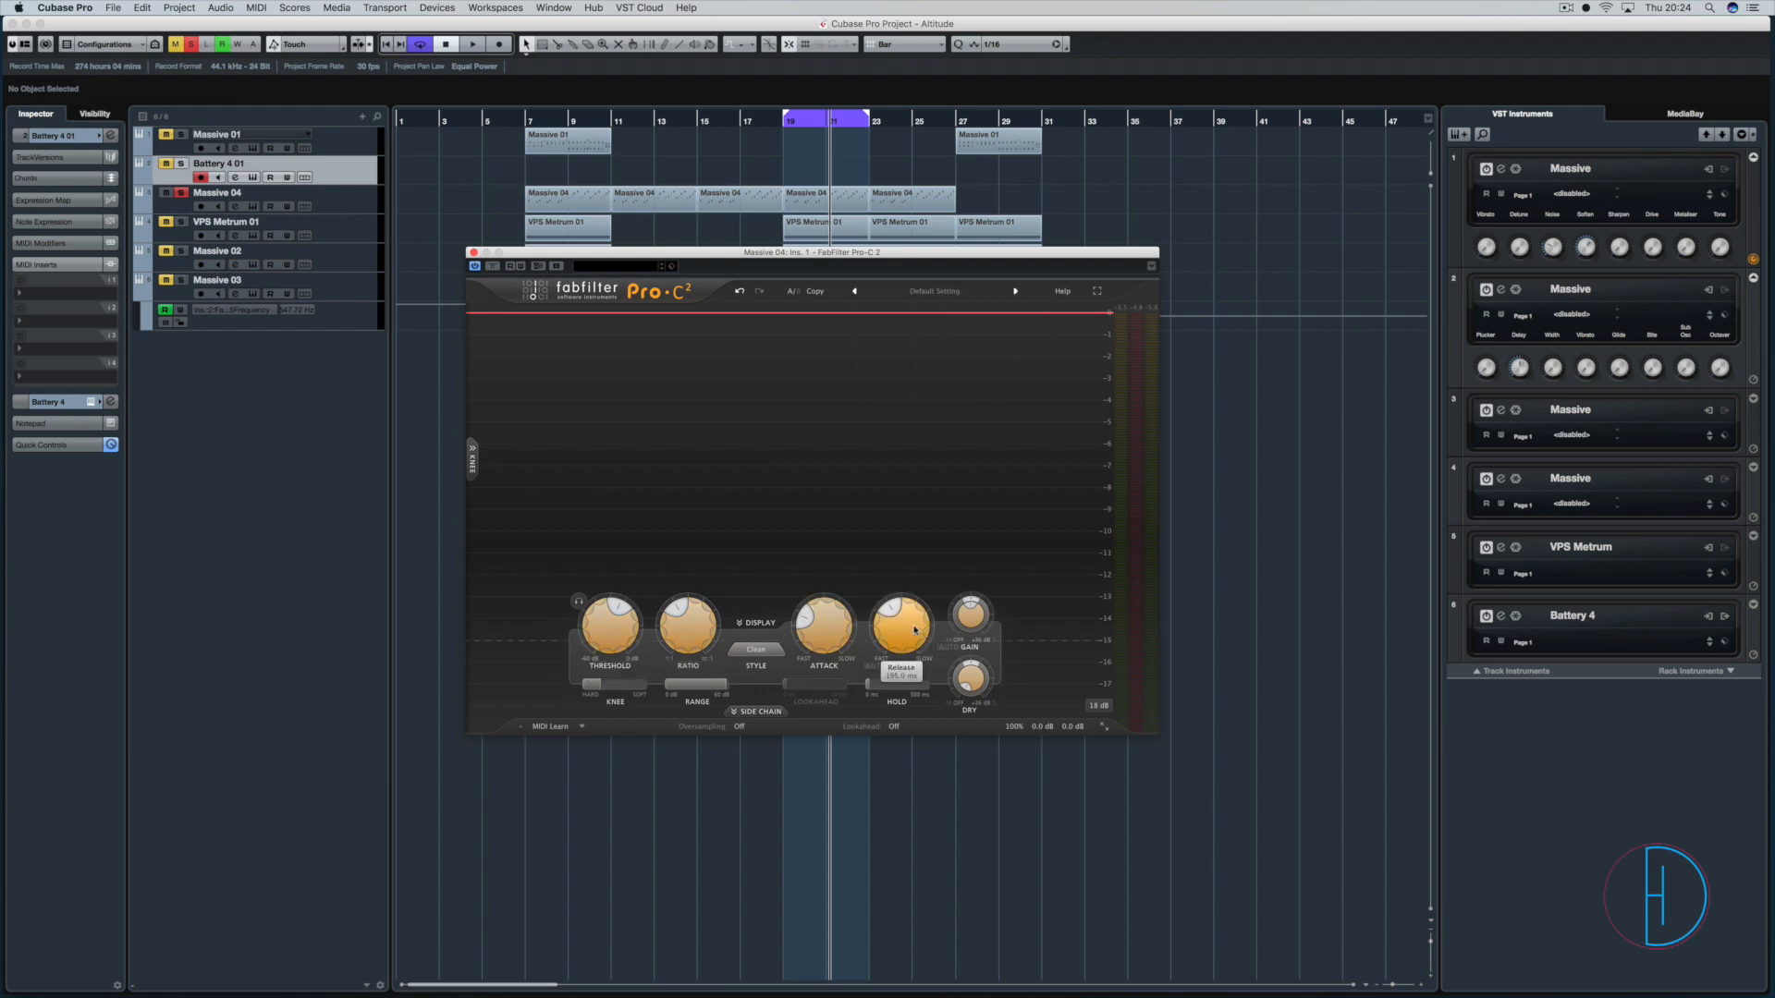
mouse_move(914, 631)
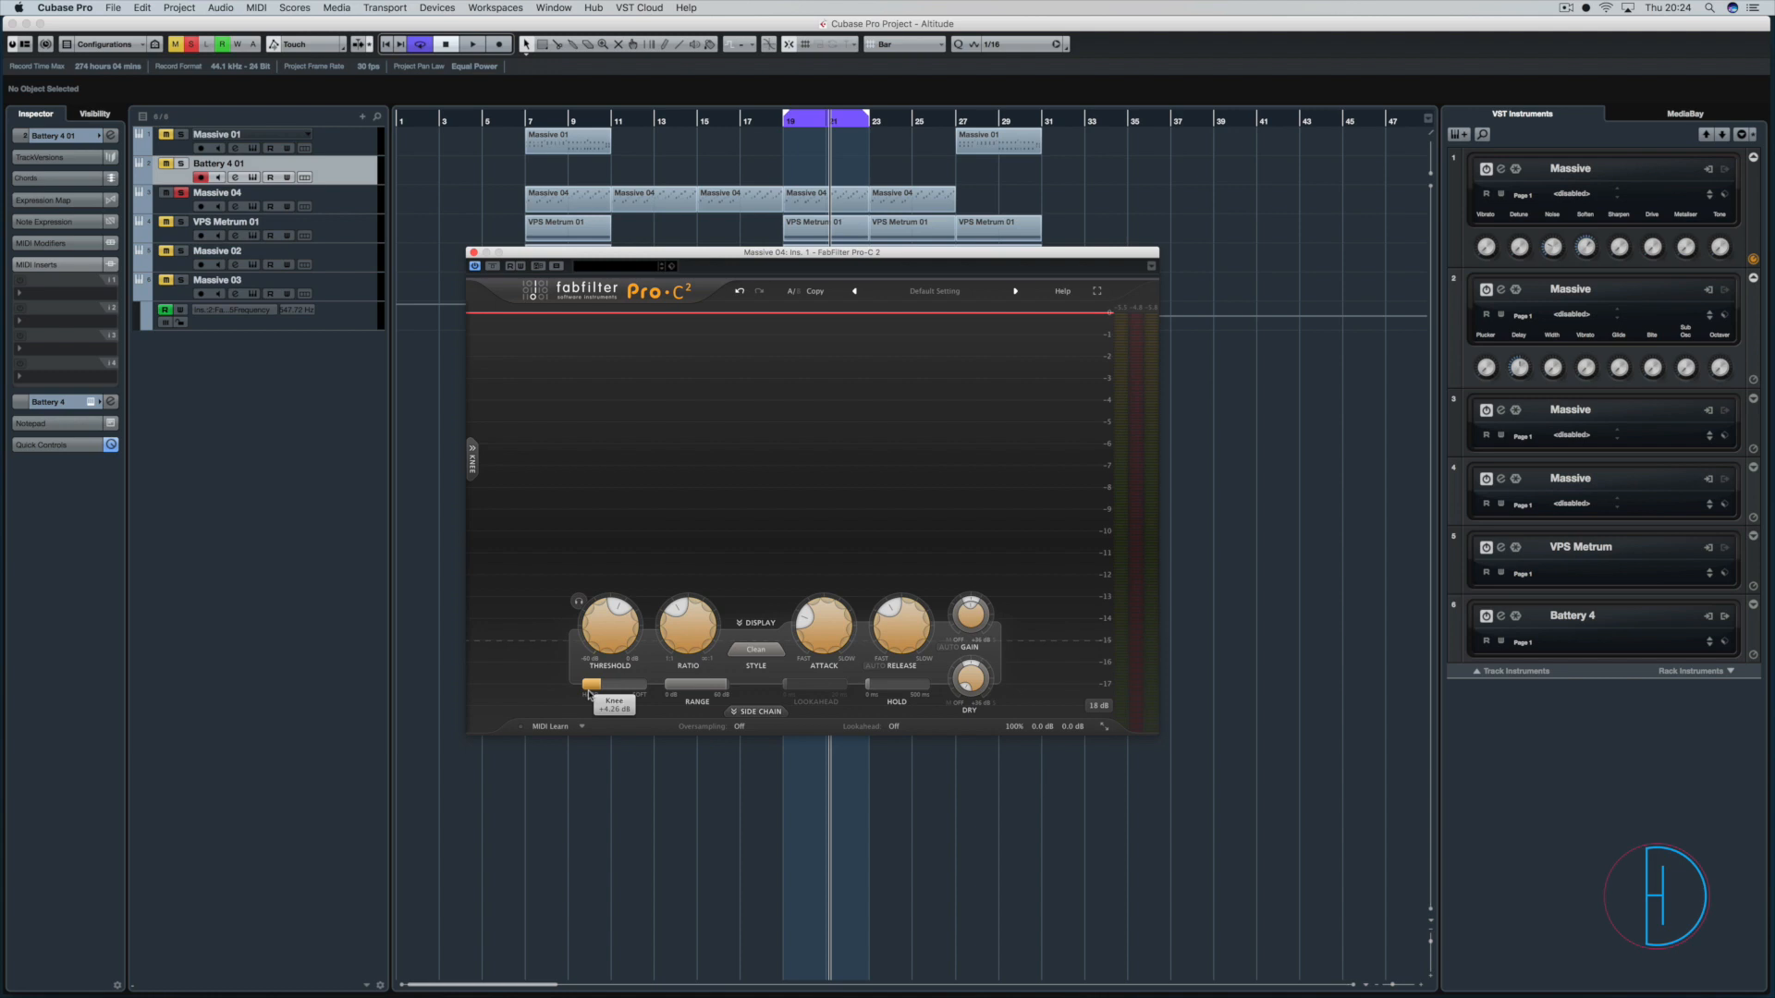
Show the knee curve display and sweep the knee to fully soft and back to a hard 0 dB knee.
mouse_move(589, 694)
click(472, 458)
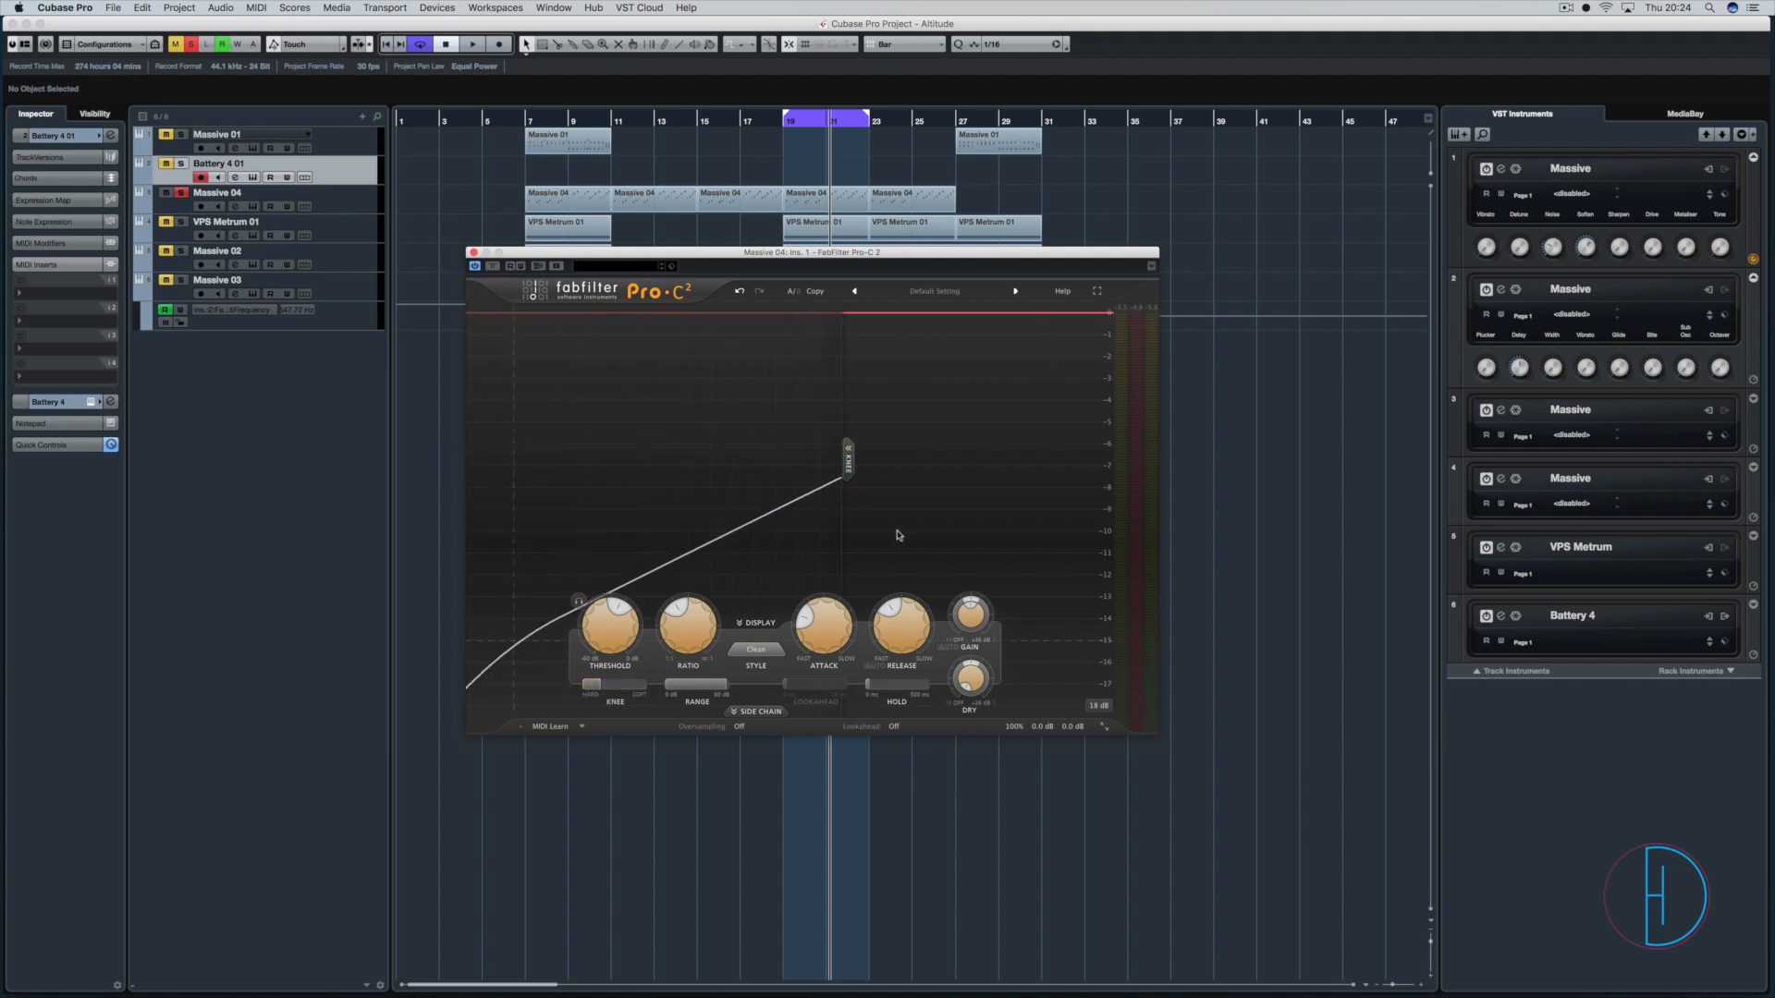
drag(590, 684, 854, 681)
drag(985, 681, 319, 676)
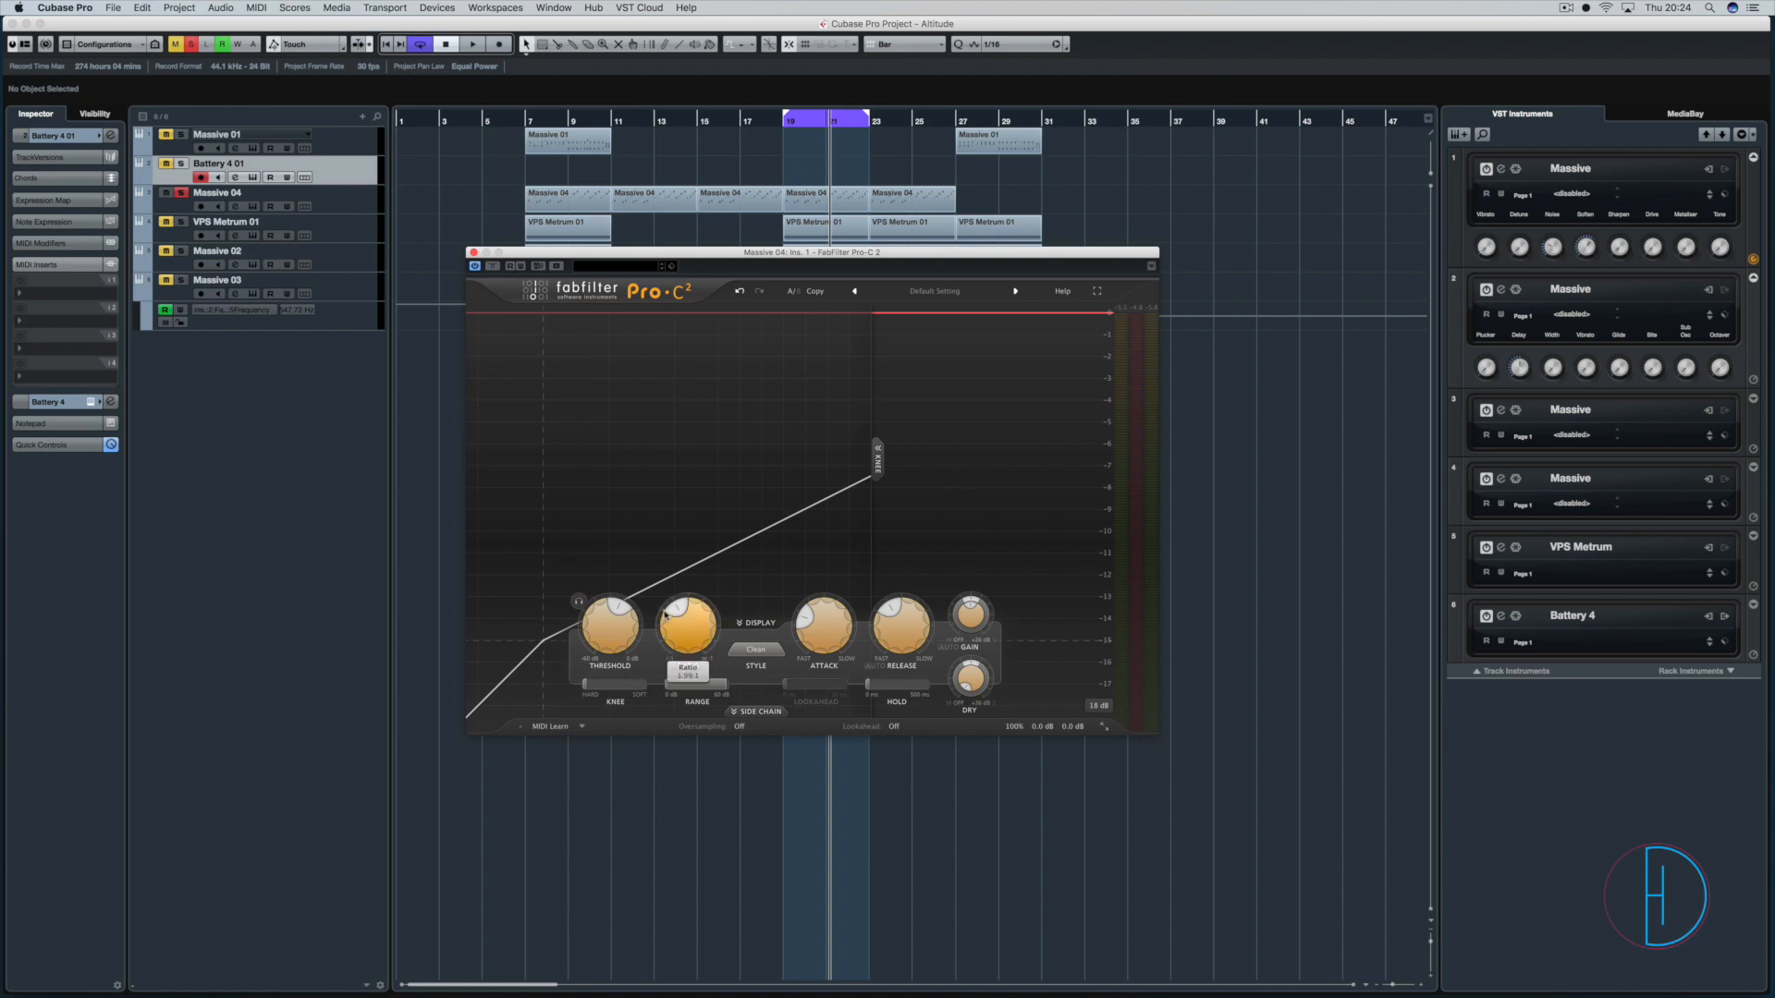
Play the loop while softening the knee fully from hard, and reduce it to a medium softness.
key(space)
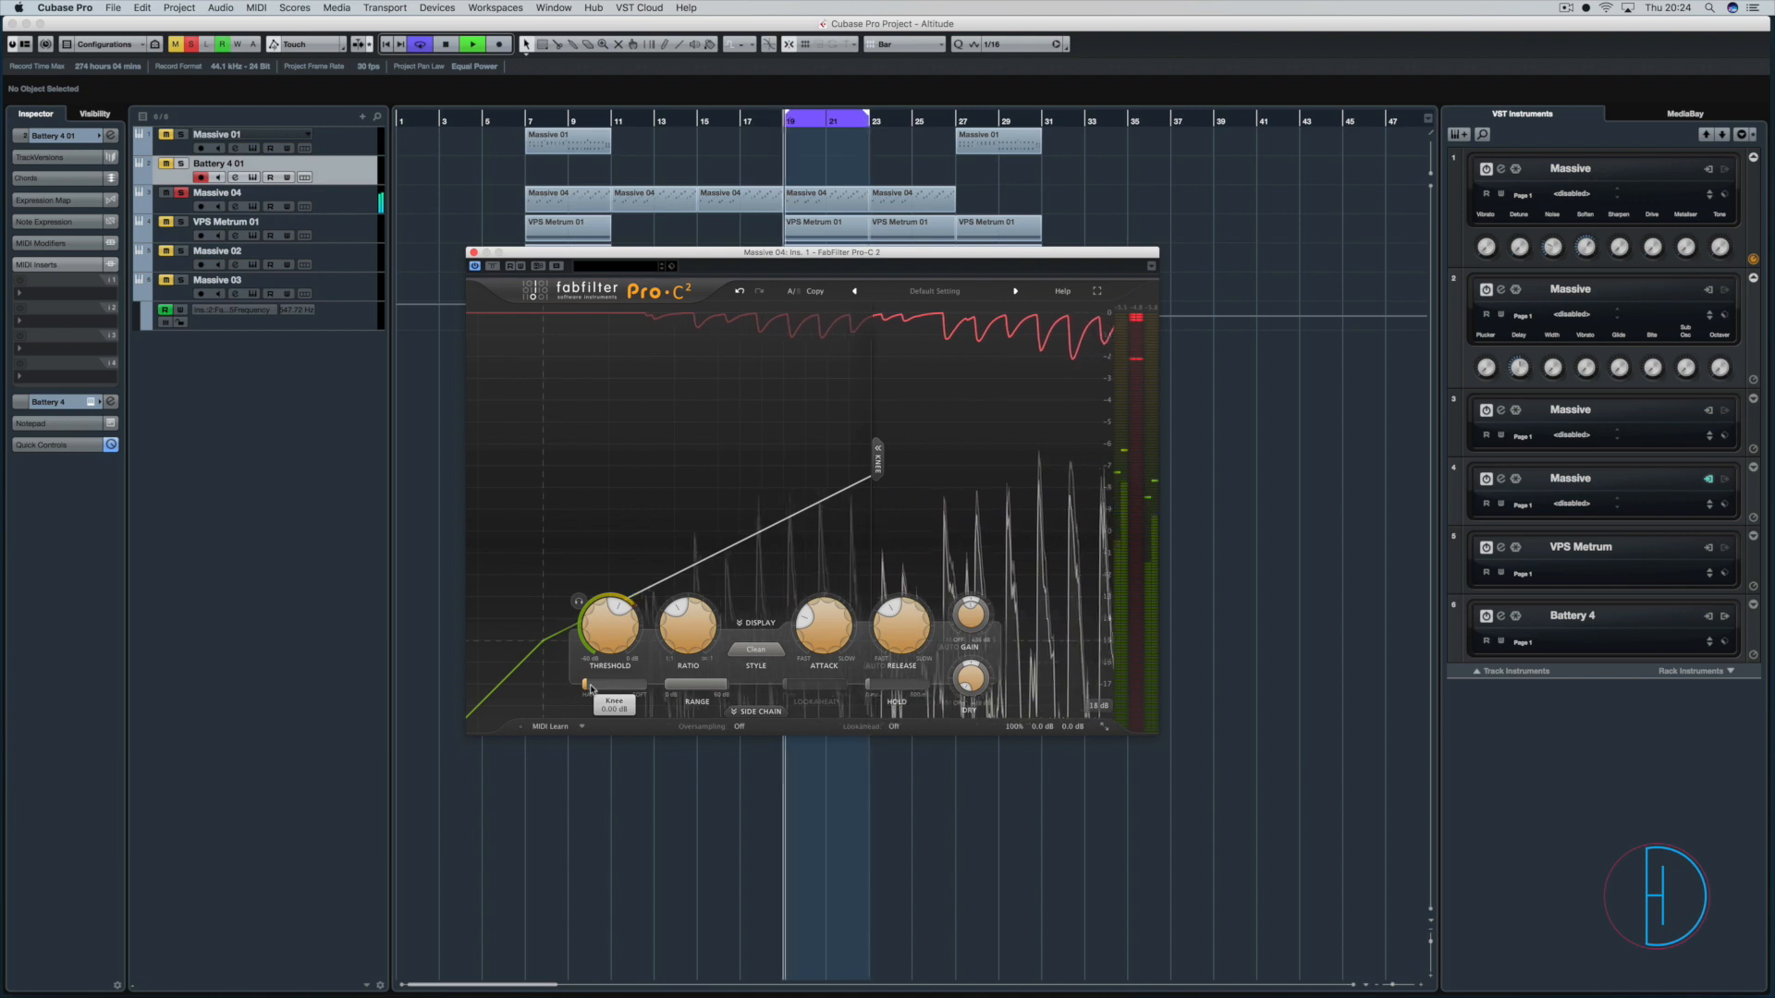
mouse_move(590, 689)
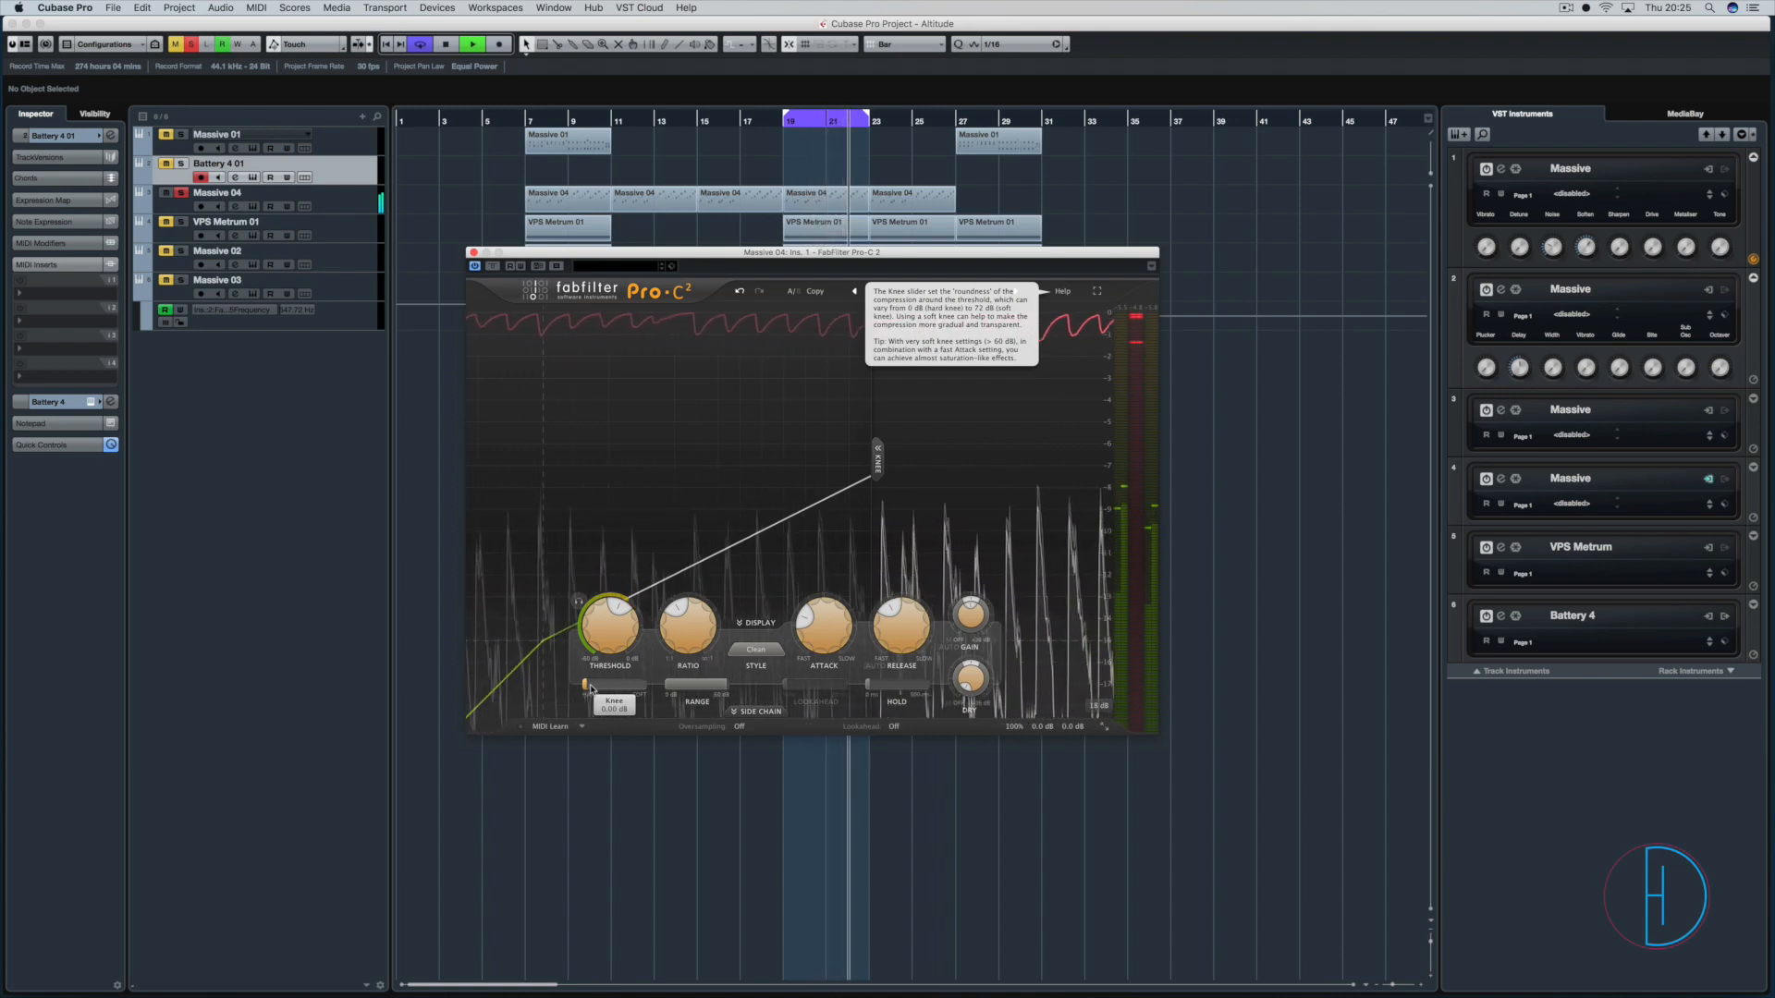
mouse_move(704, 638)
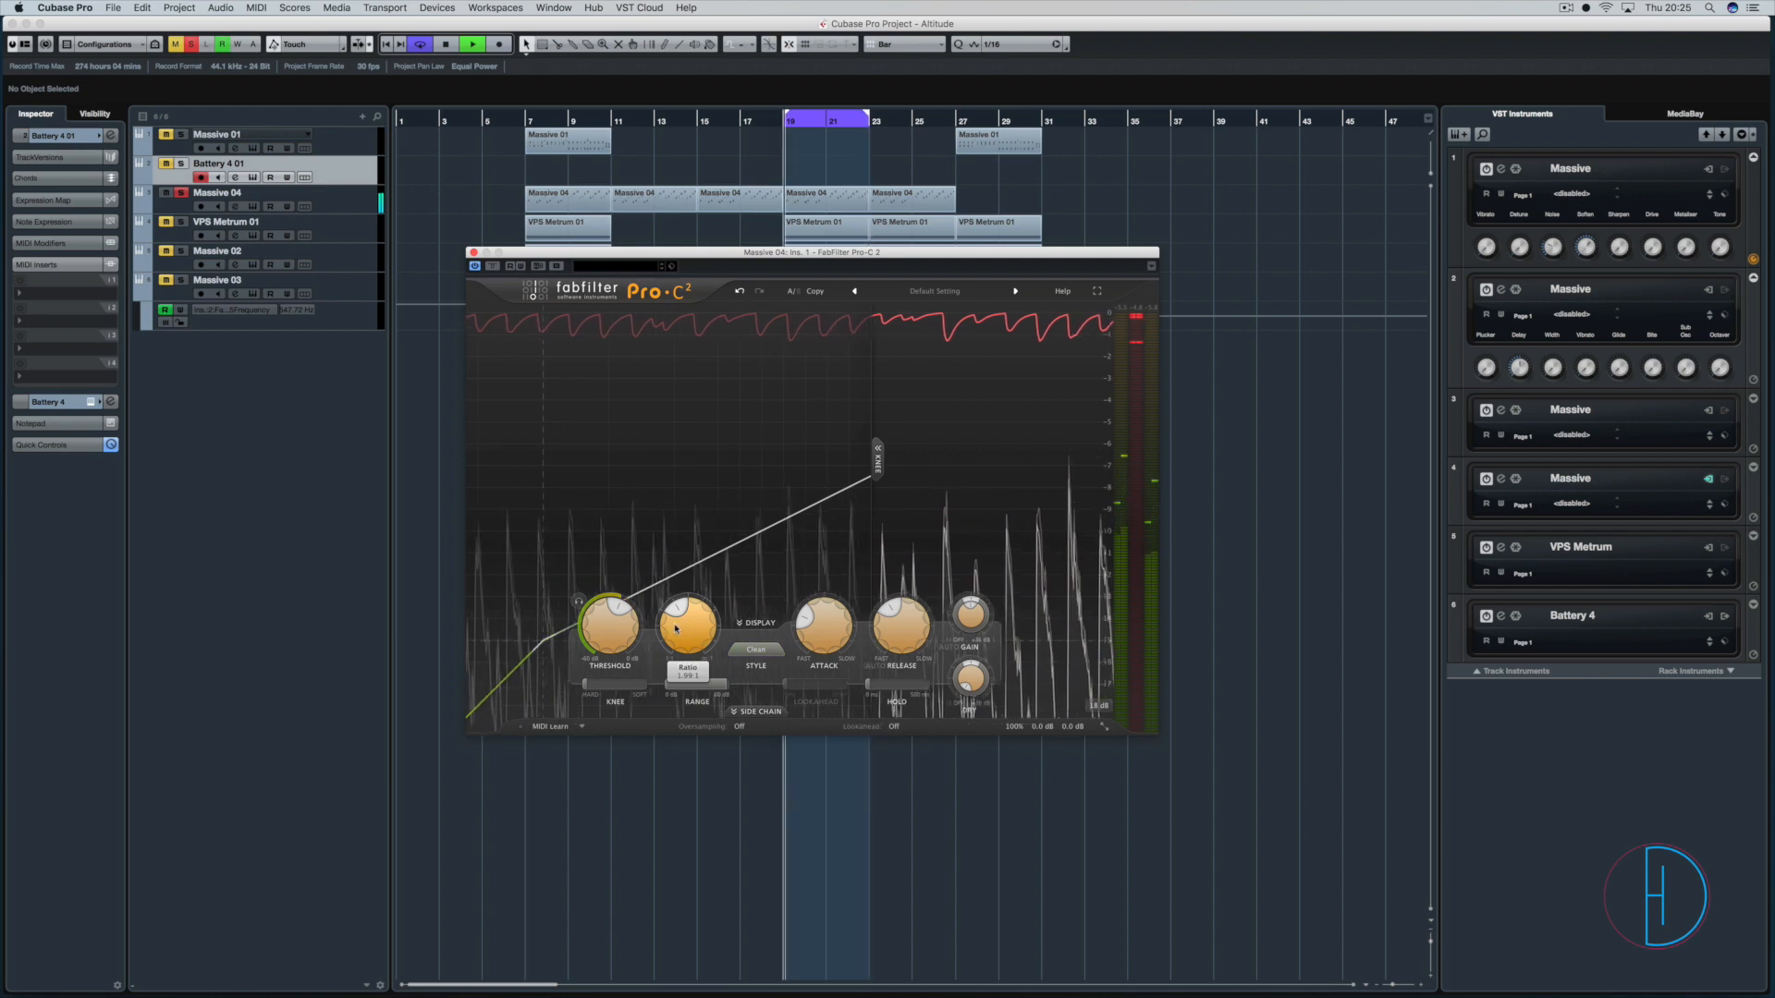
drag(599, 689, 817, 681)
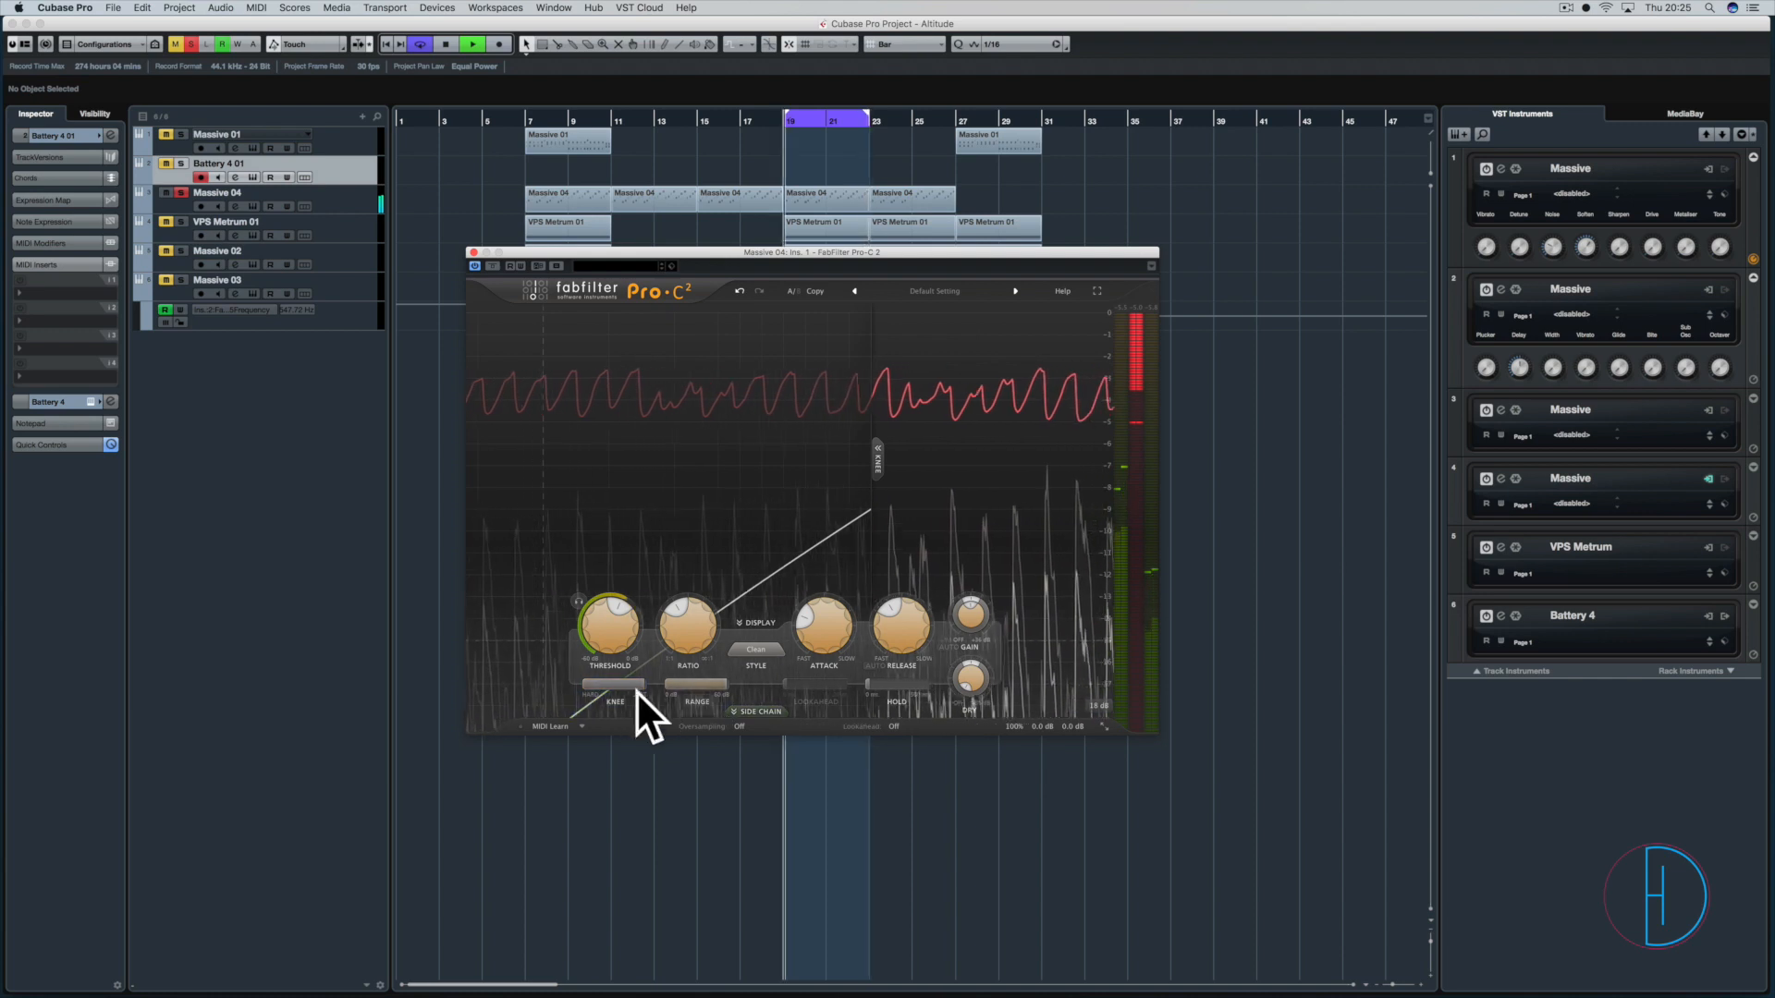
drag(646, 712, 574, 690)
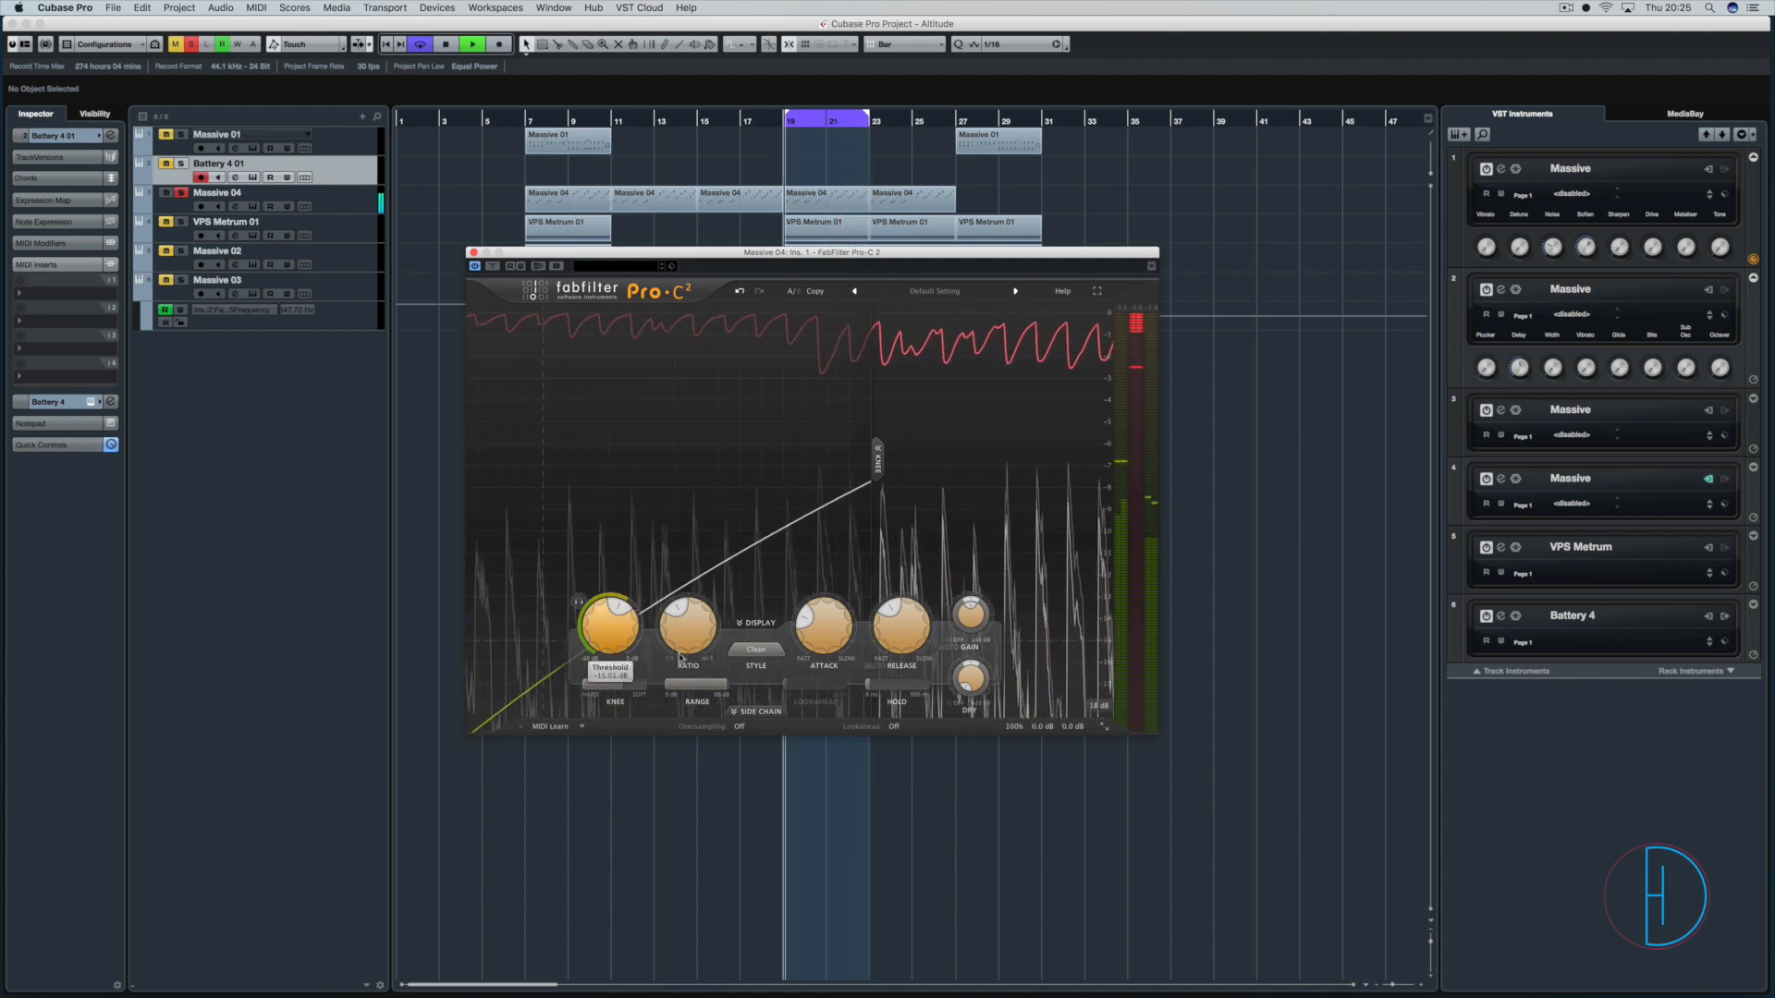
Raise the threshold to about -10.5 dB, compare a fully soft knee with a hard 0 dB knee, and stop playback.
drag(680, 657, 612, 597)
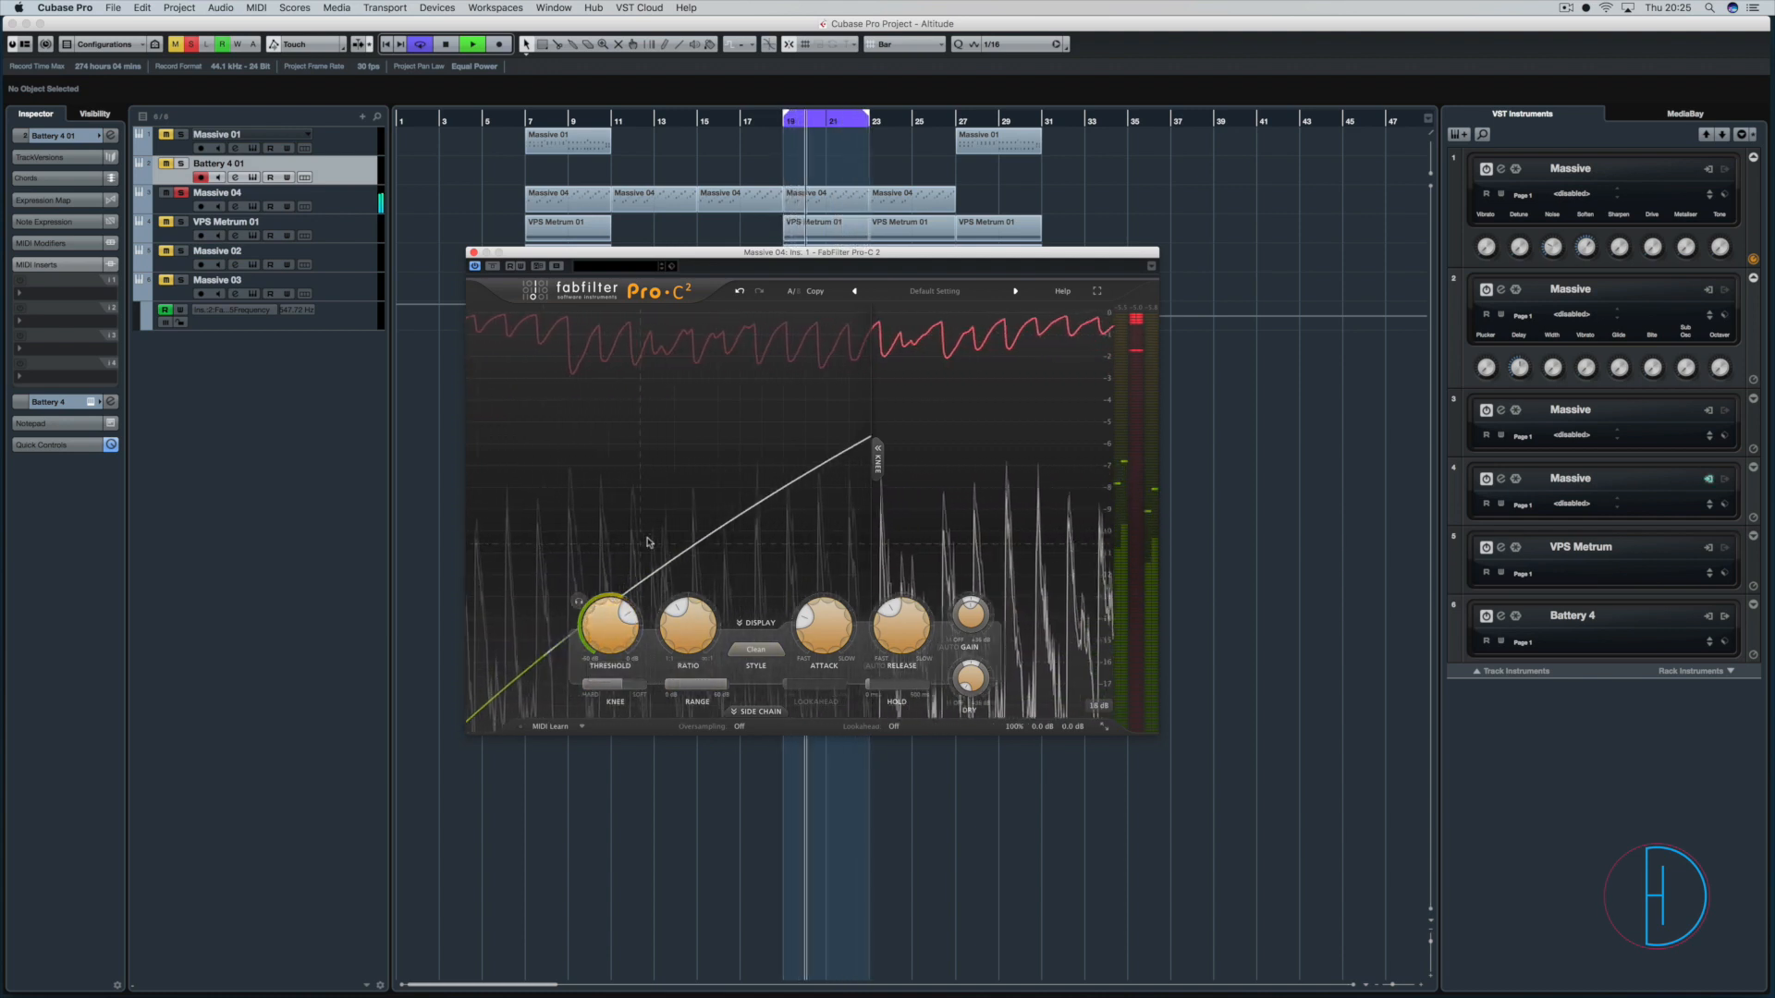
drag(614, 686, 675, 679)
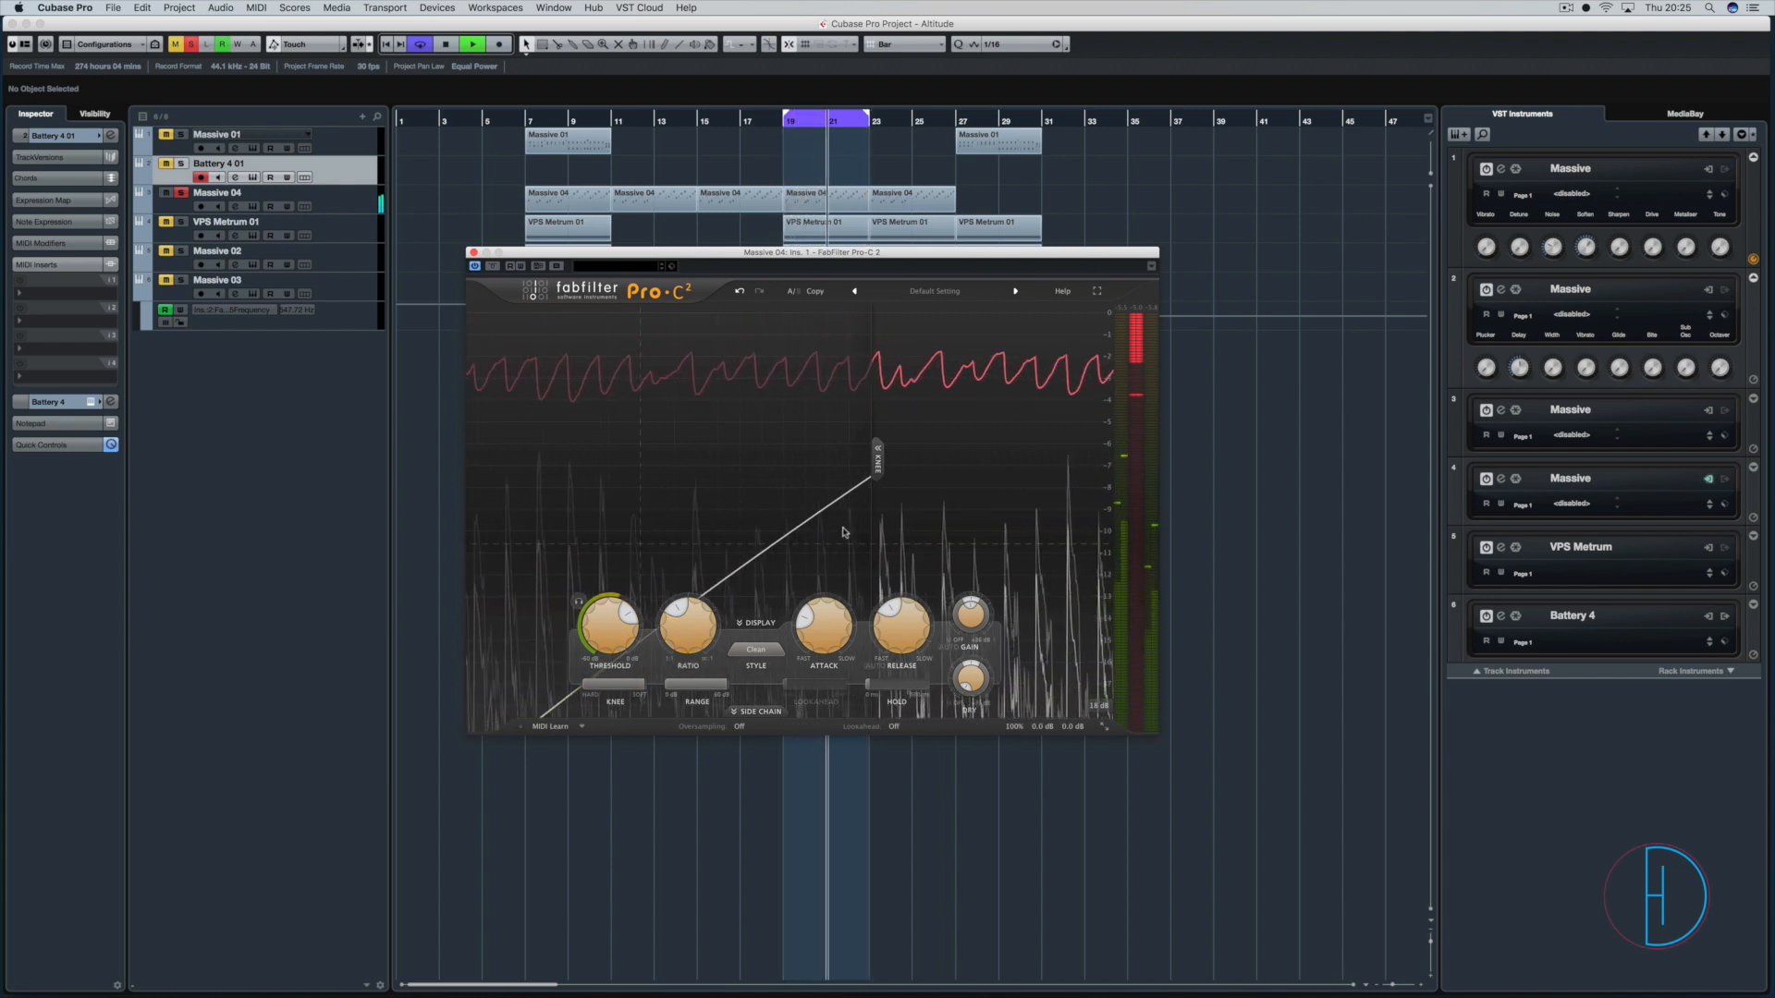
mouse_move(694, 622)
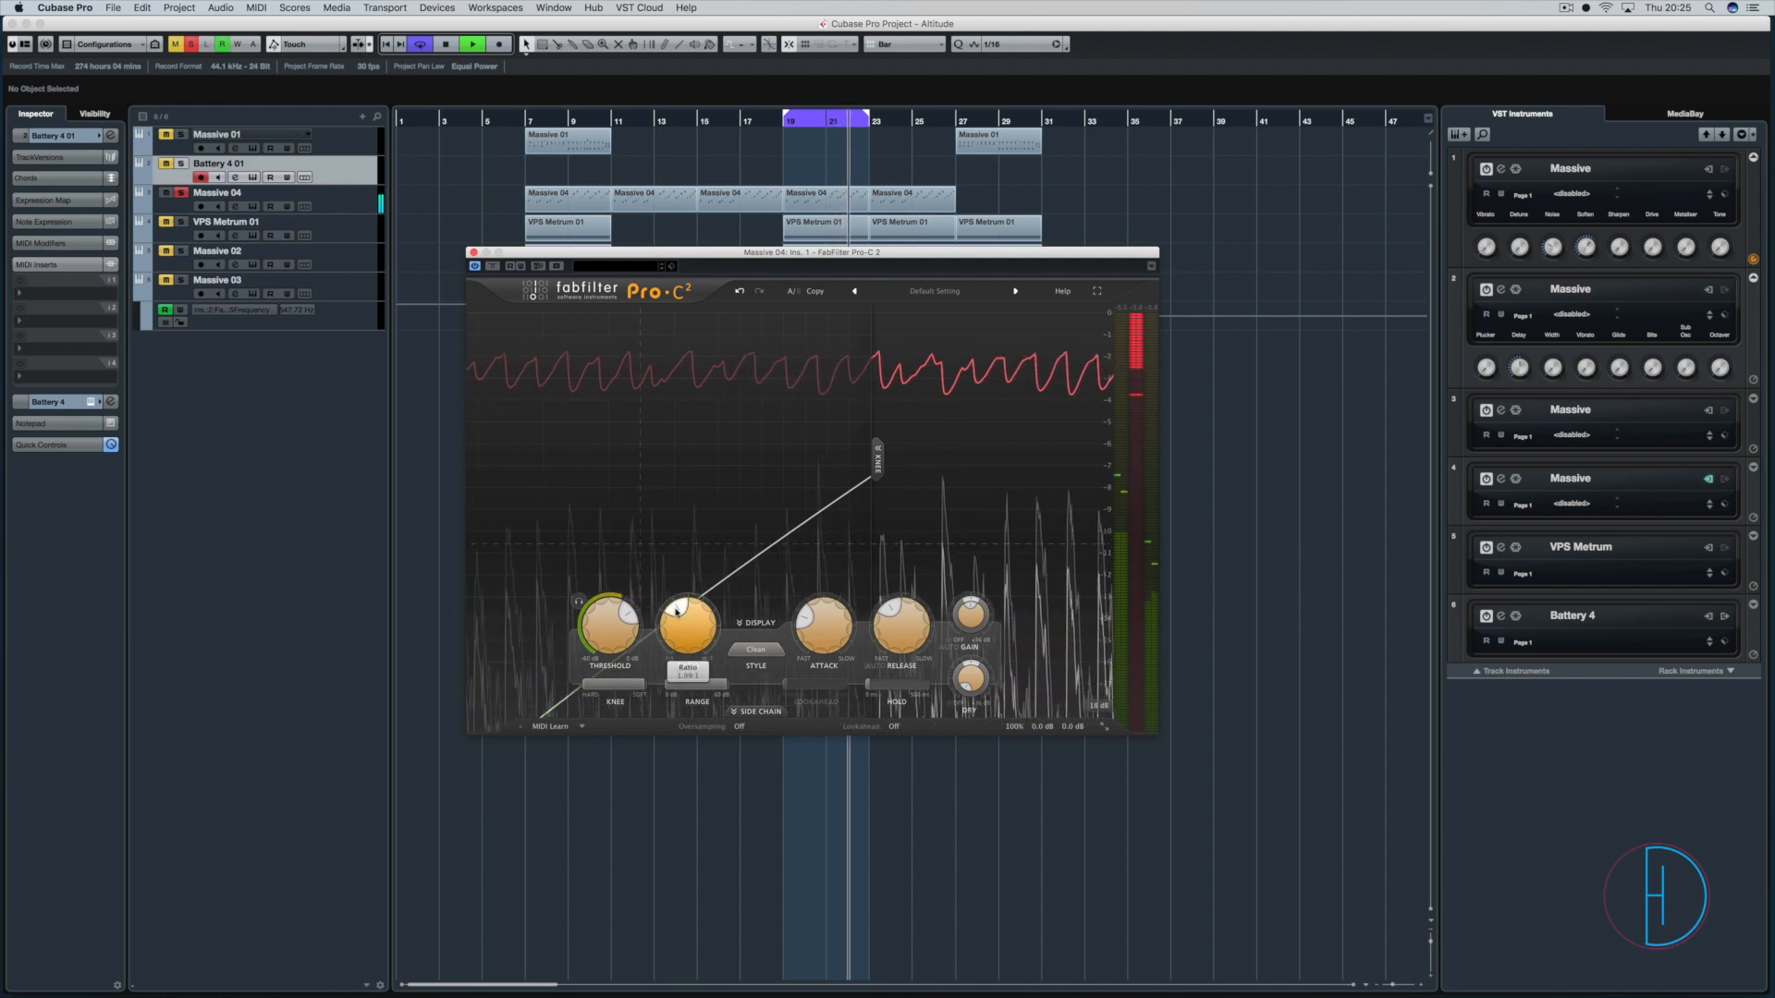
mouse_move(622, 682)
drag(623, 681, 583, 683)
key(space)
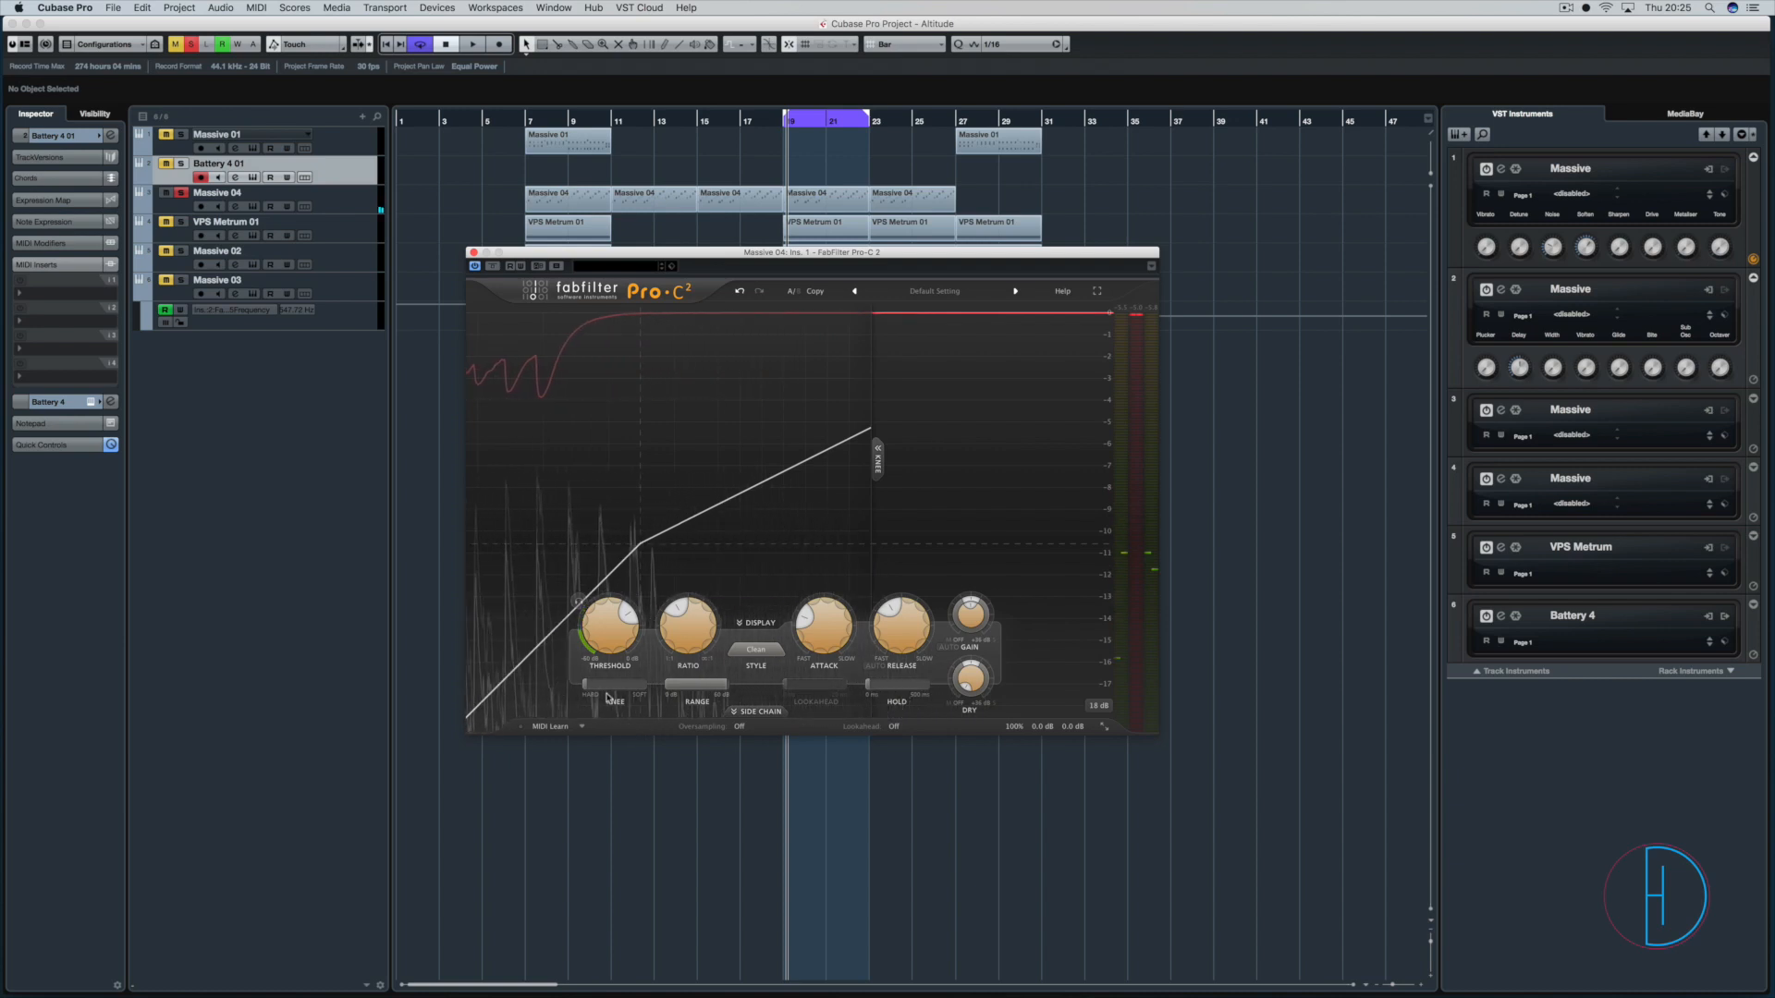
Soften the knee to a medium setting and hide the knee curve display.
mouse_move(598, 686)
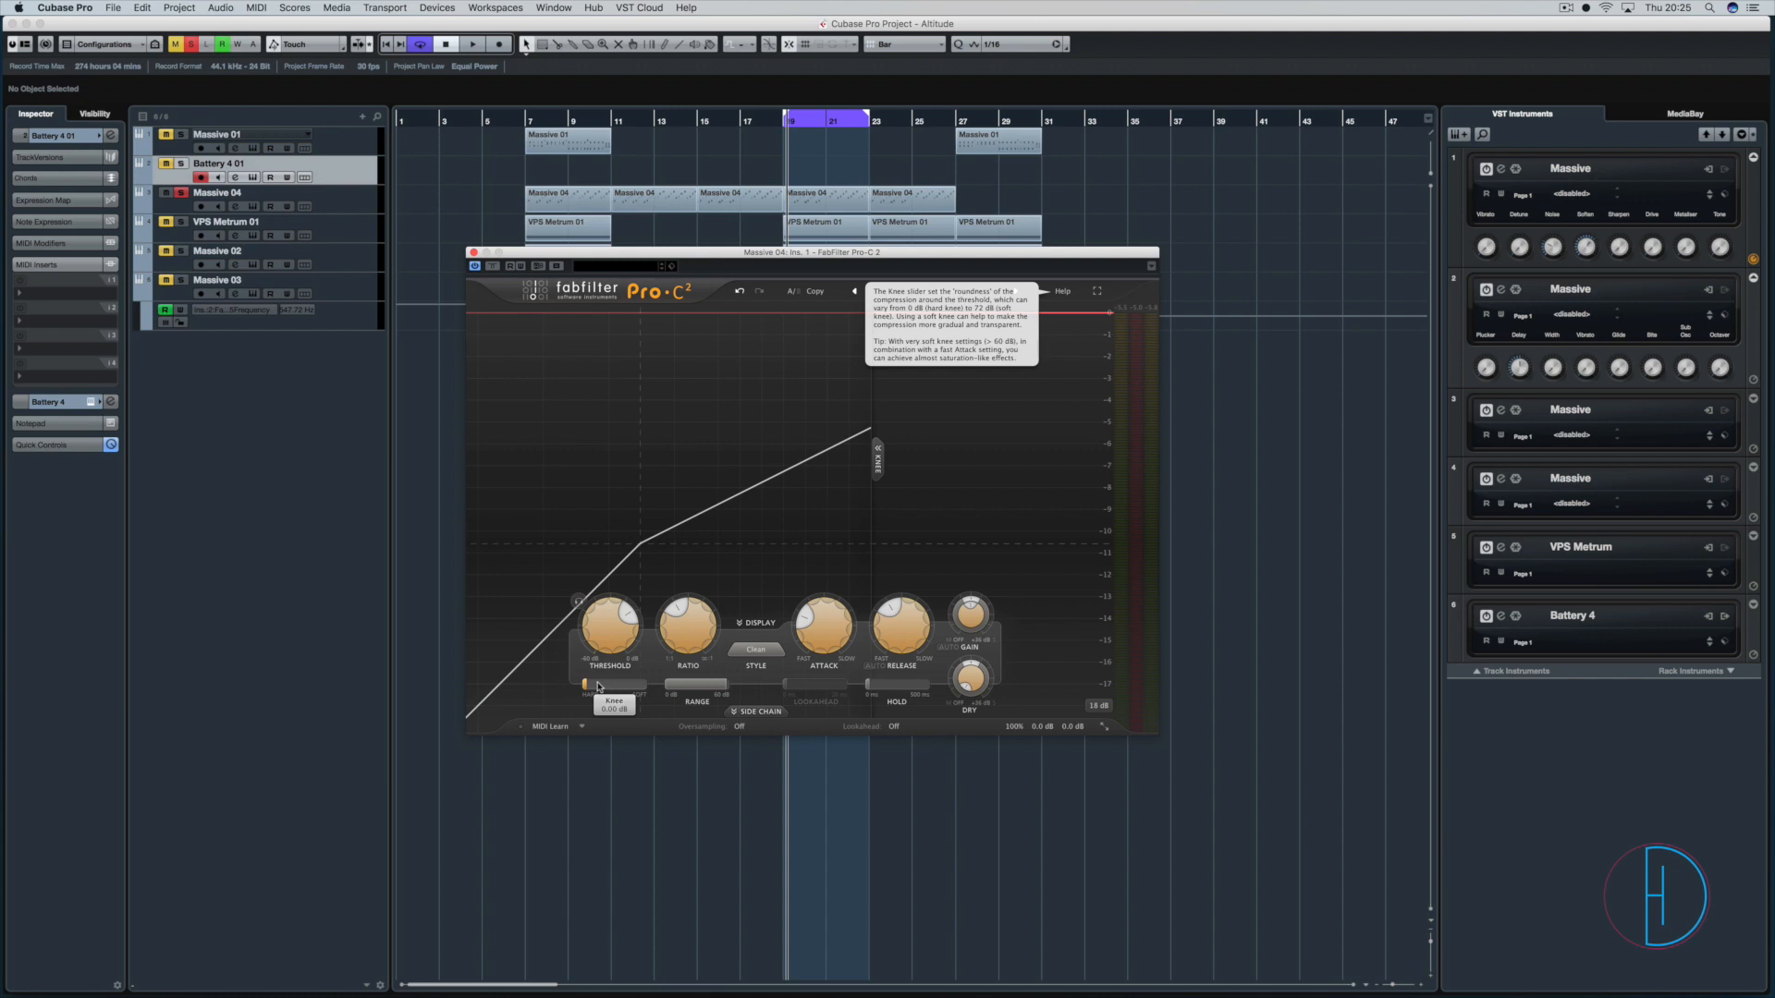
drag(602, 686, 673, 677)
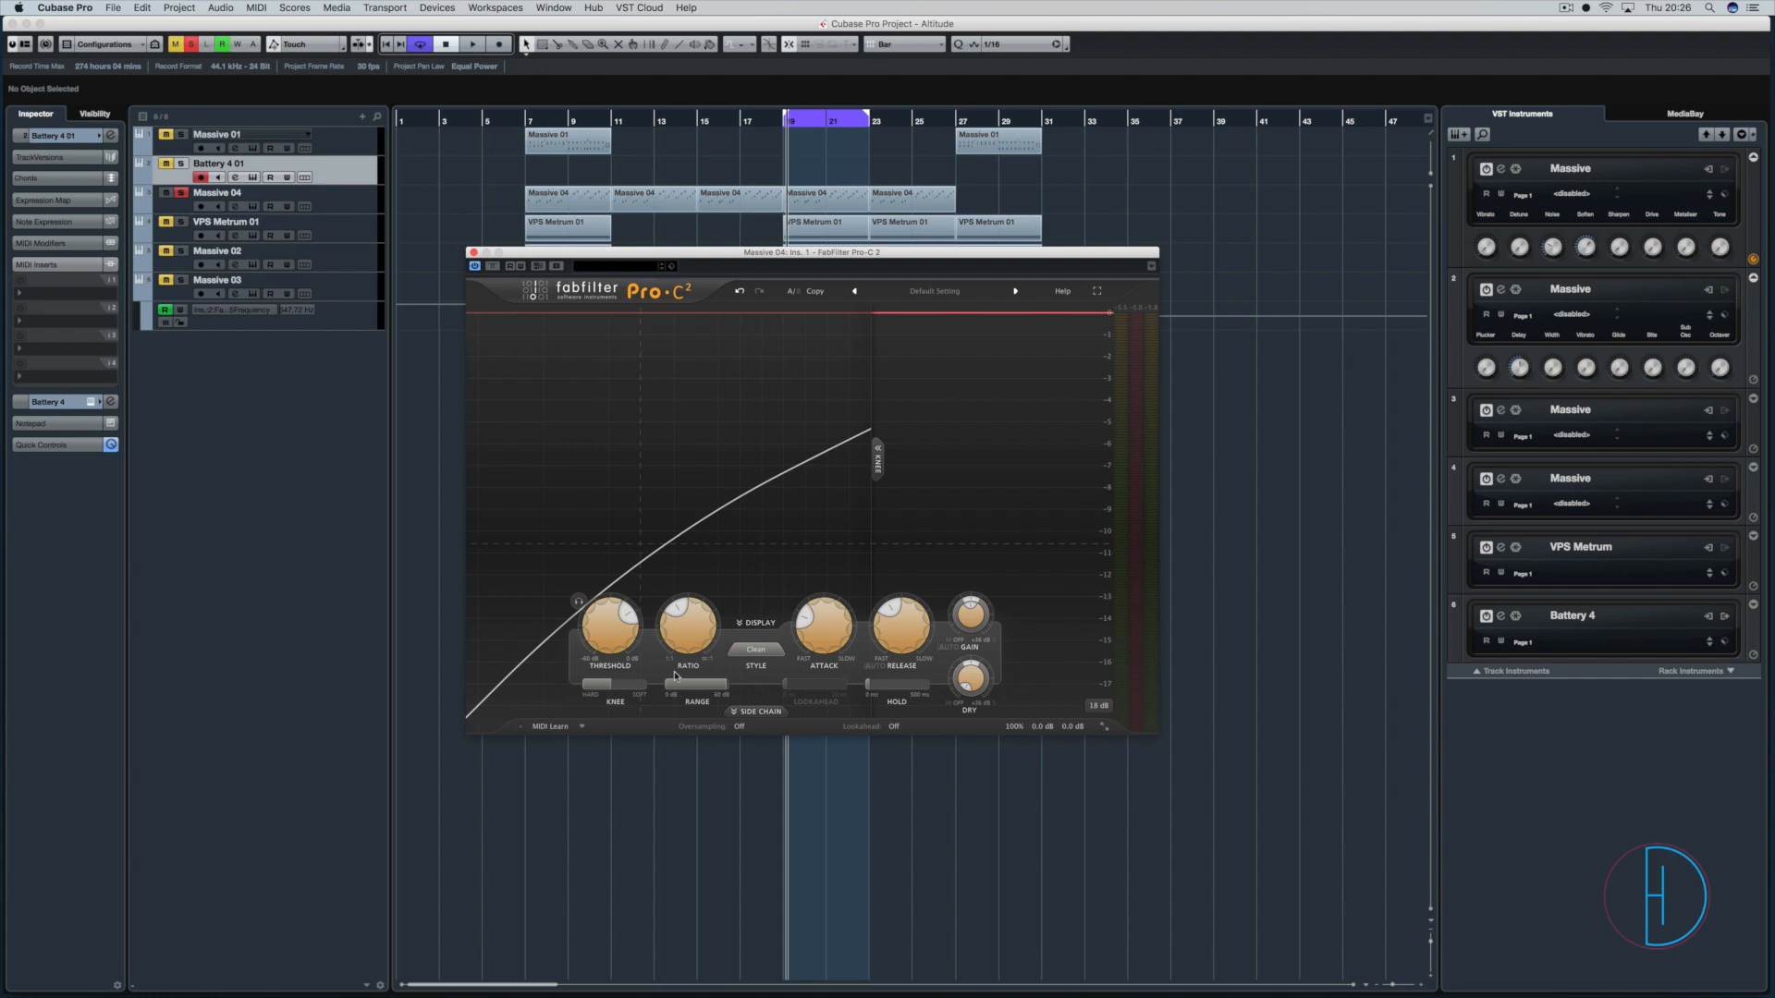
click(878, 457)
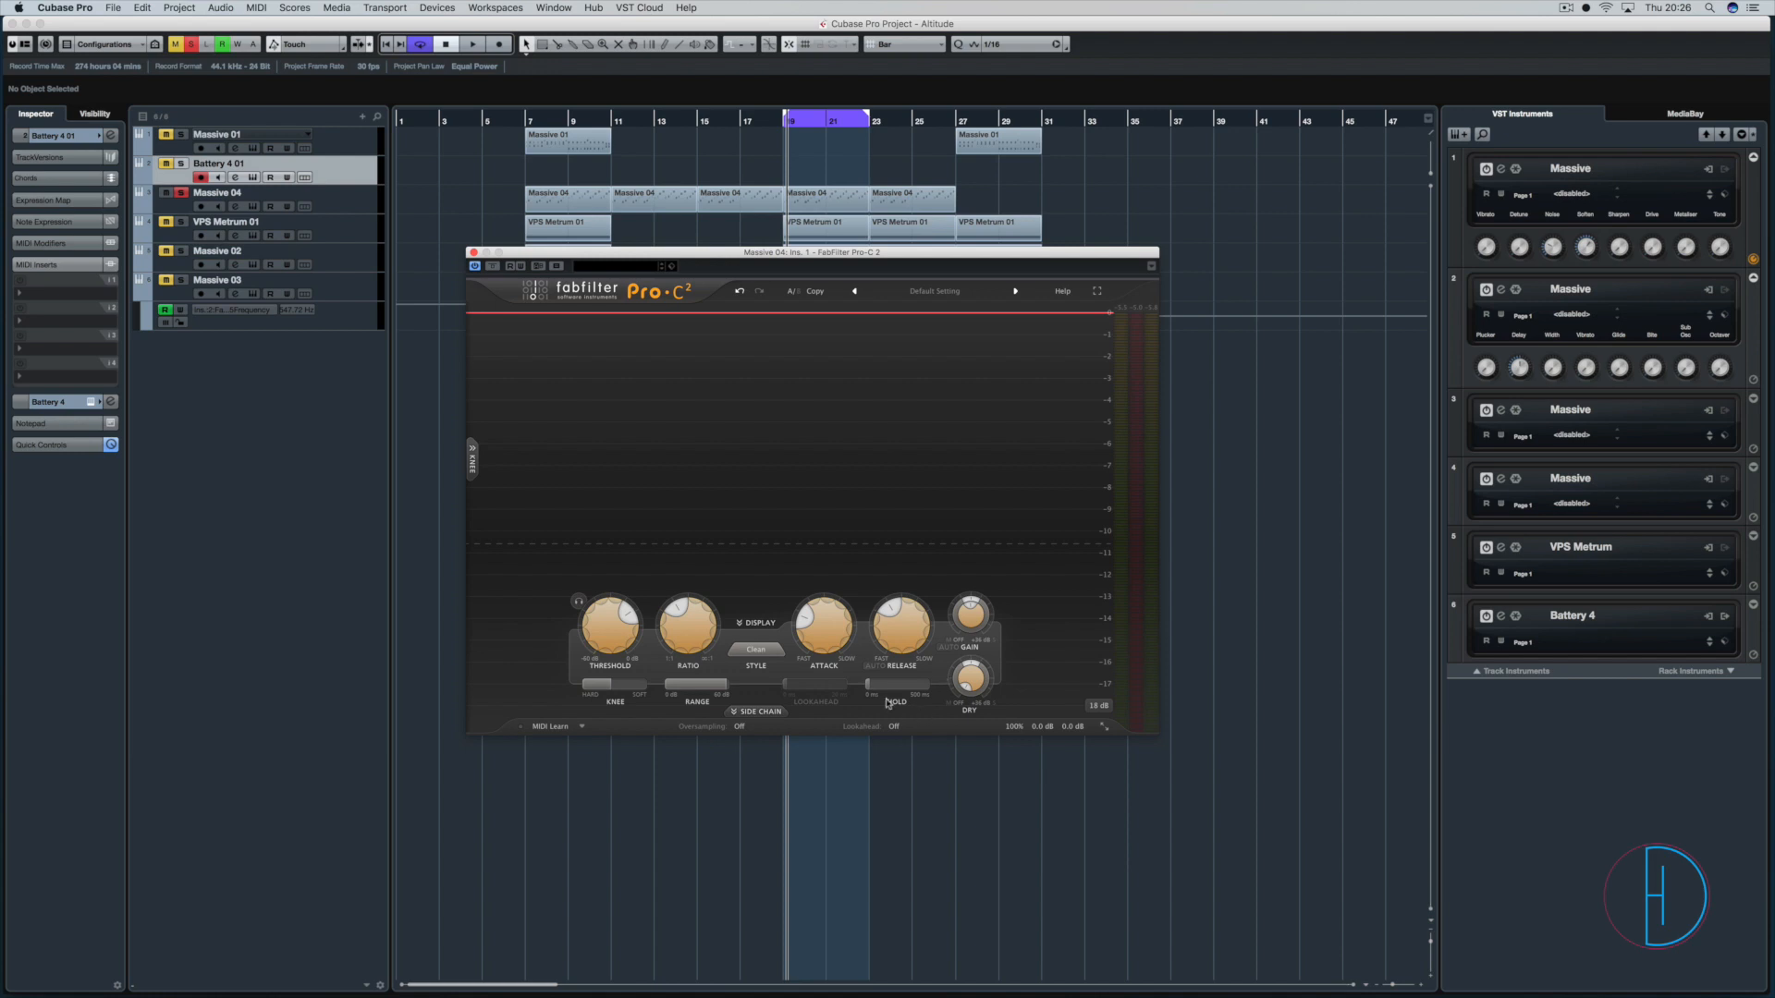
Lower the threshold drastically while the loop plays and raise the wet gain to make up the lost level.
key(space)
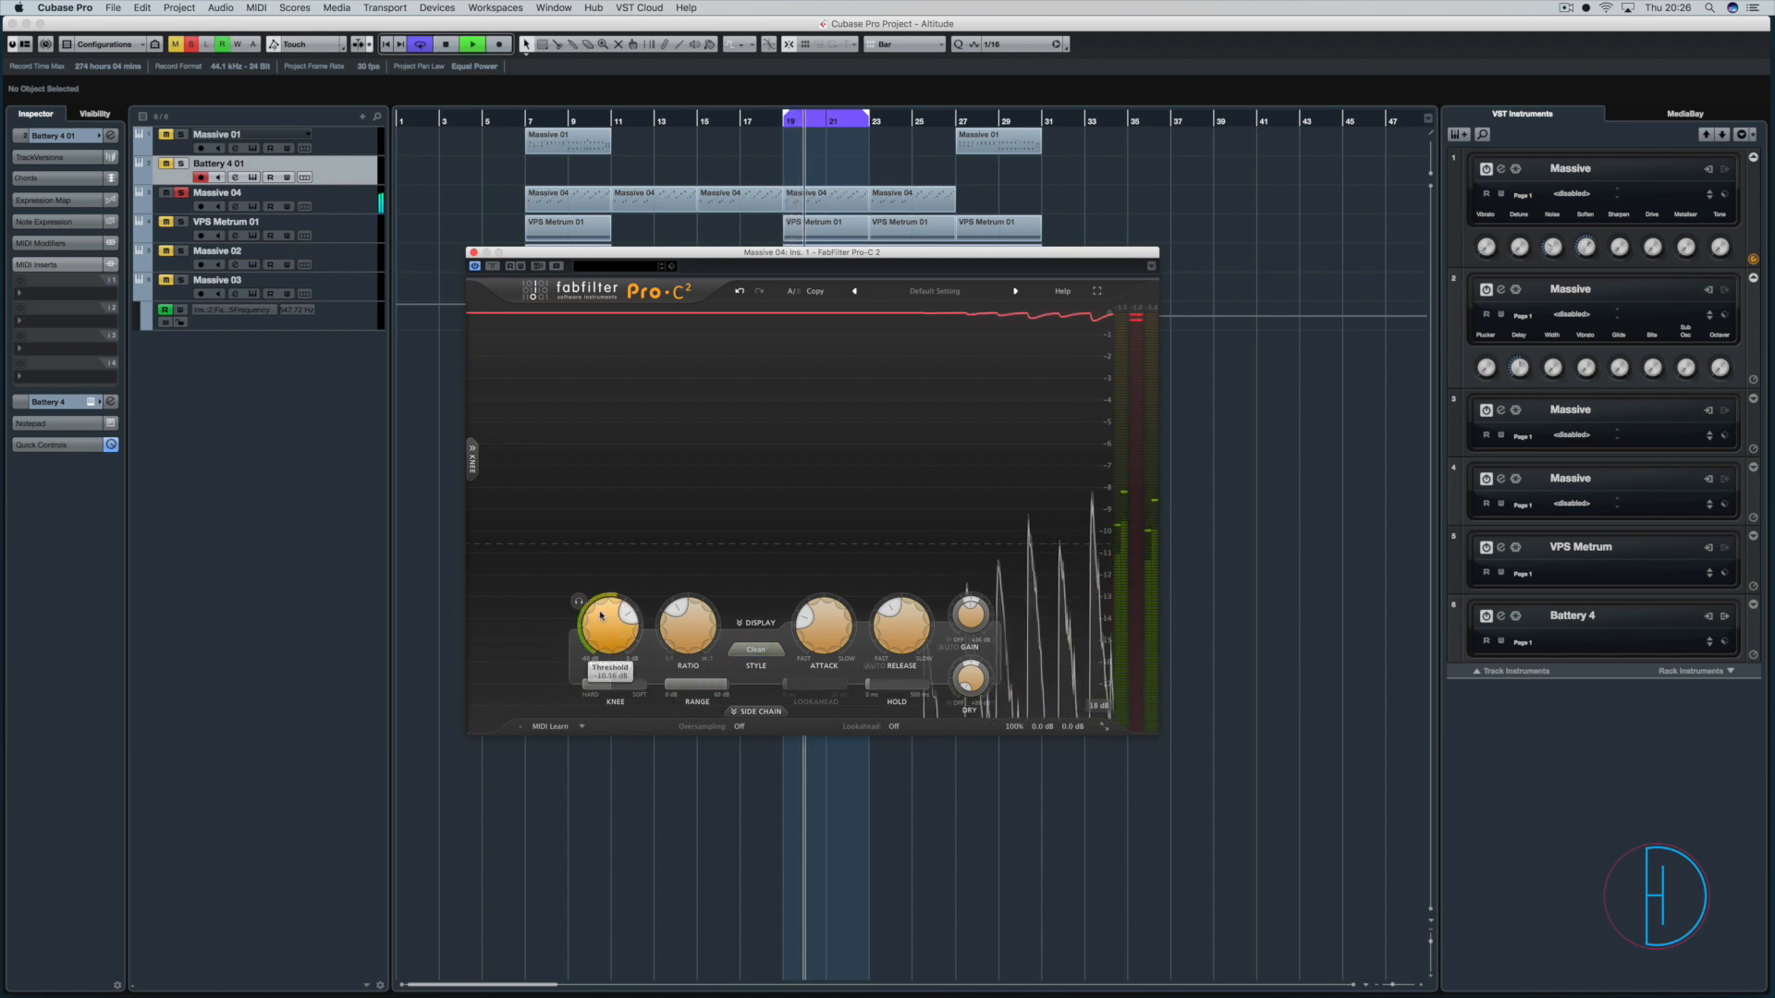
drag(601, 615, 599, 689)
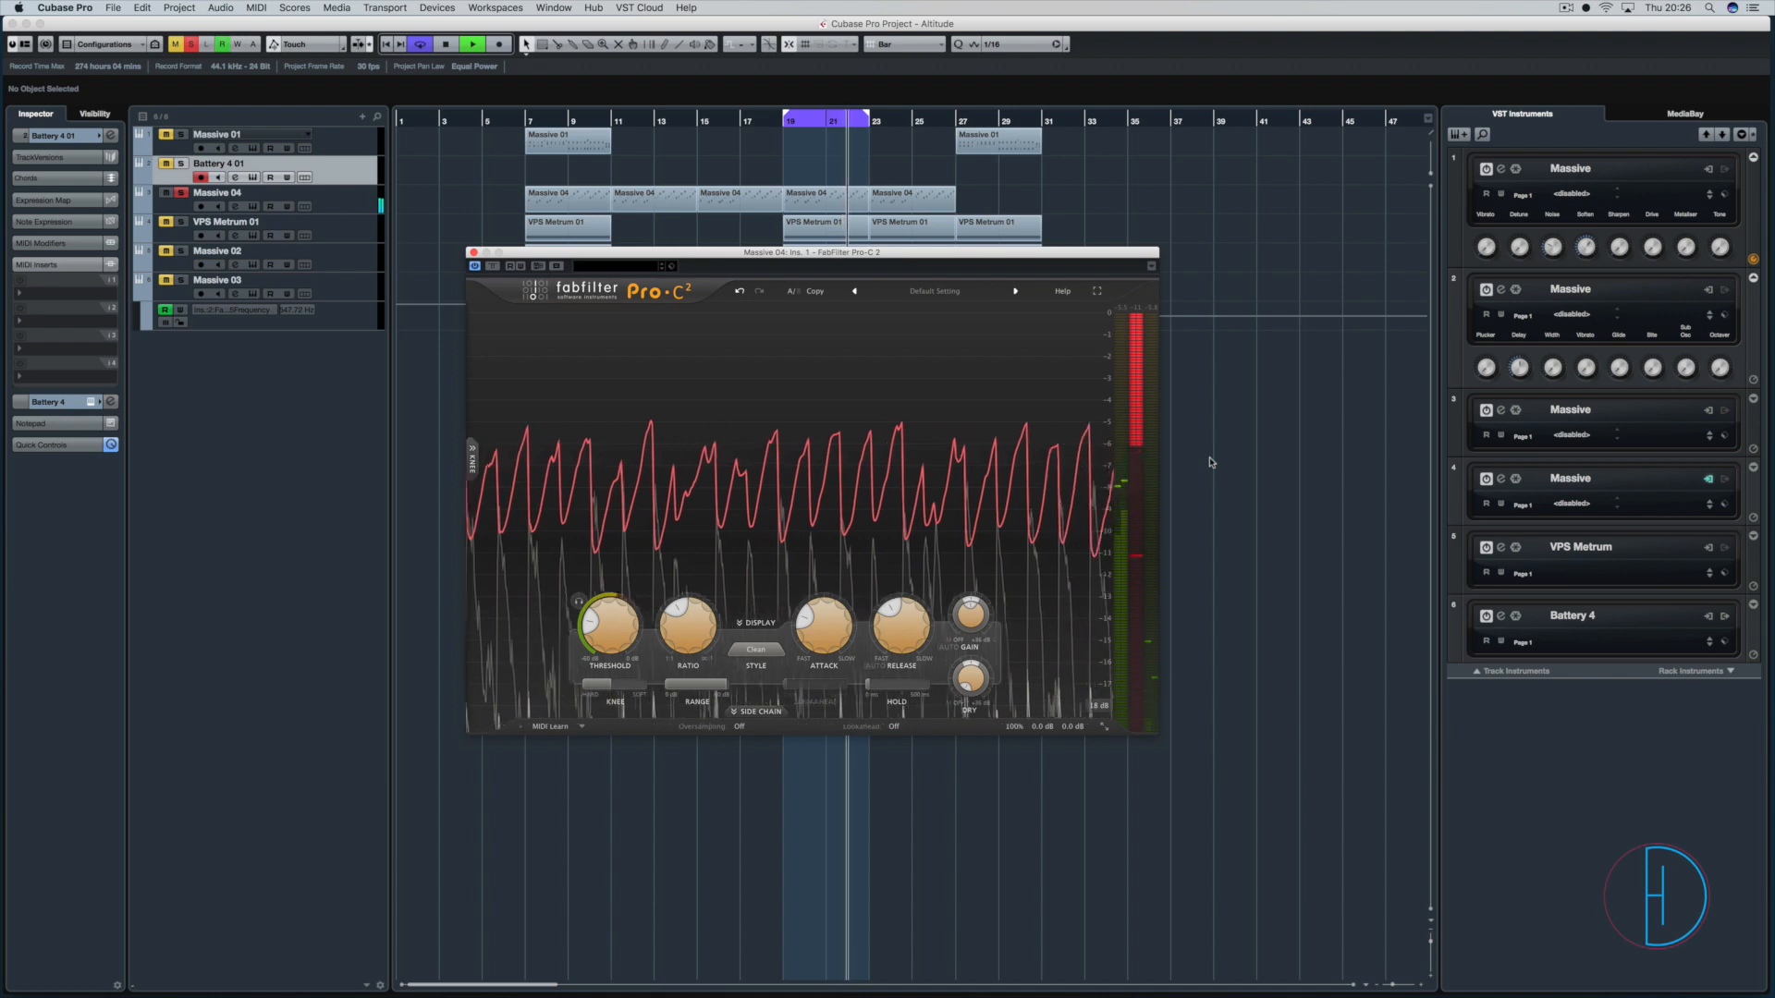
mouse_move(973, 608)
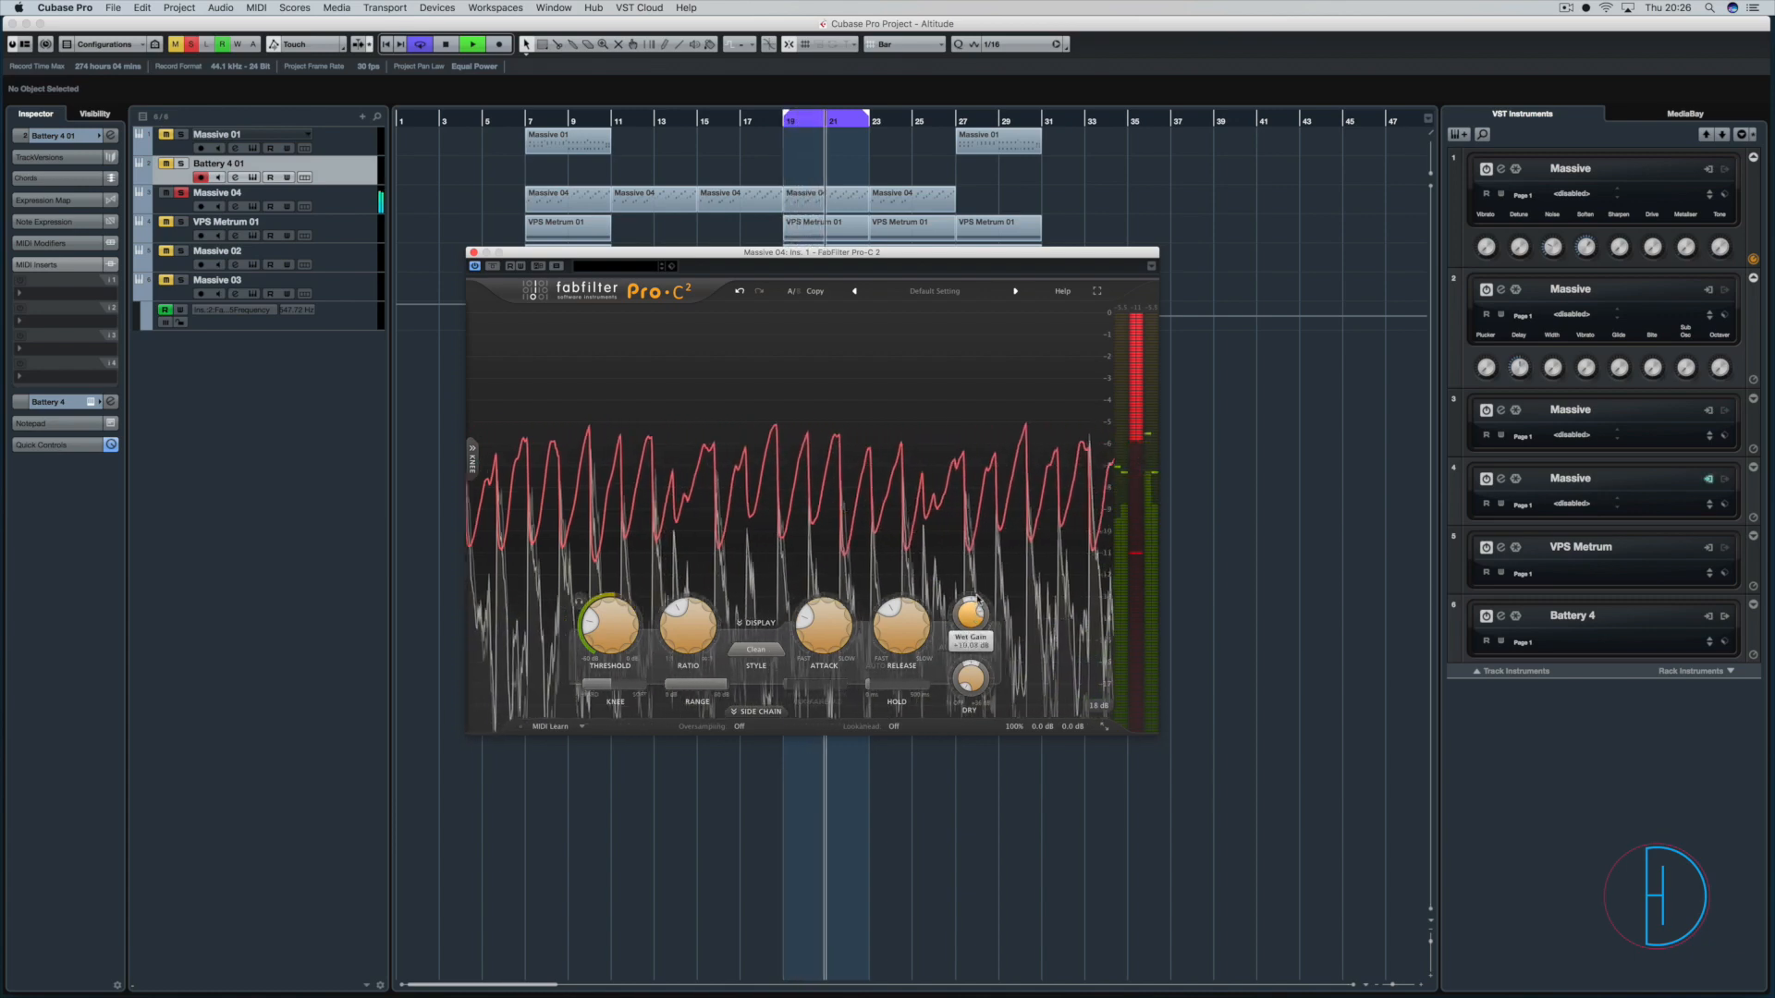
drag(977, 592, 985, 586)
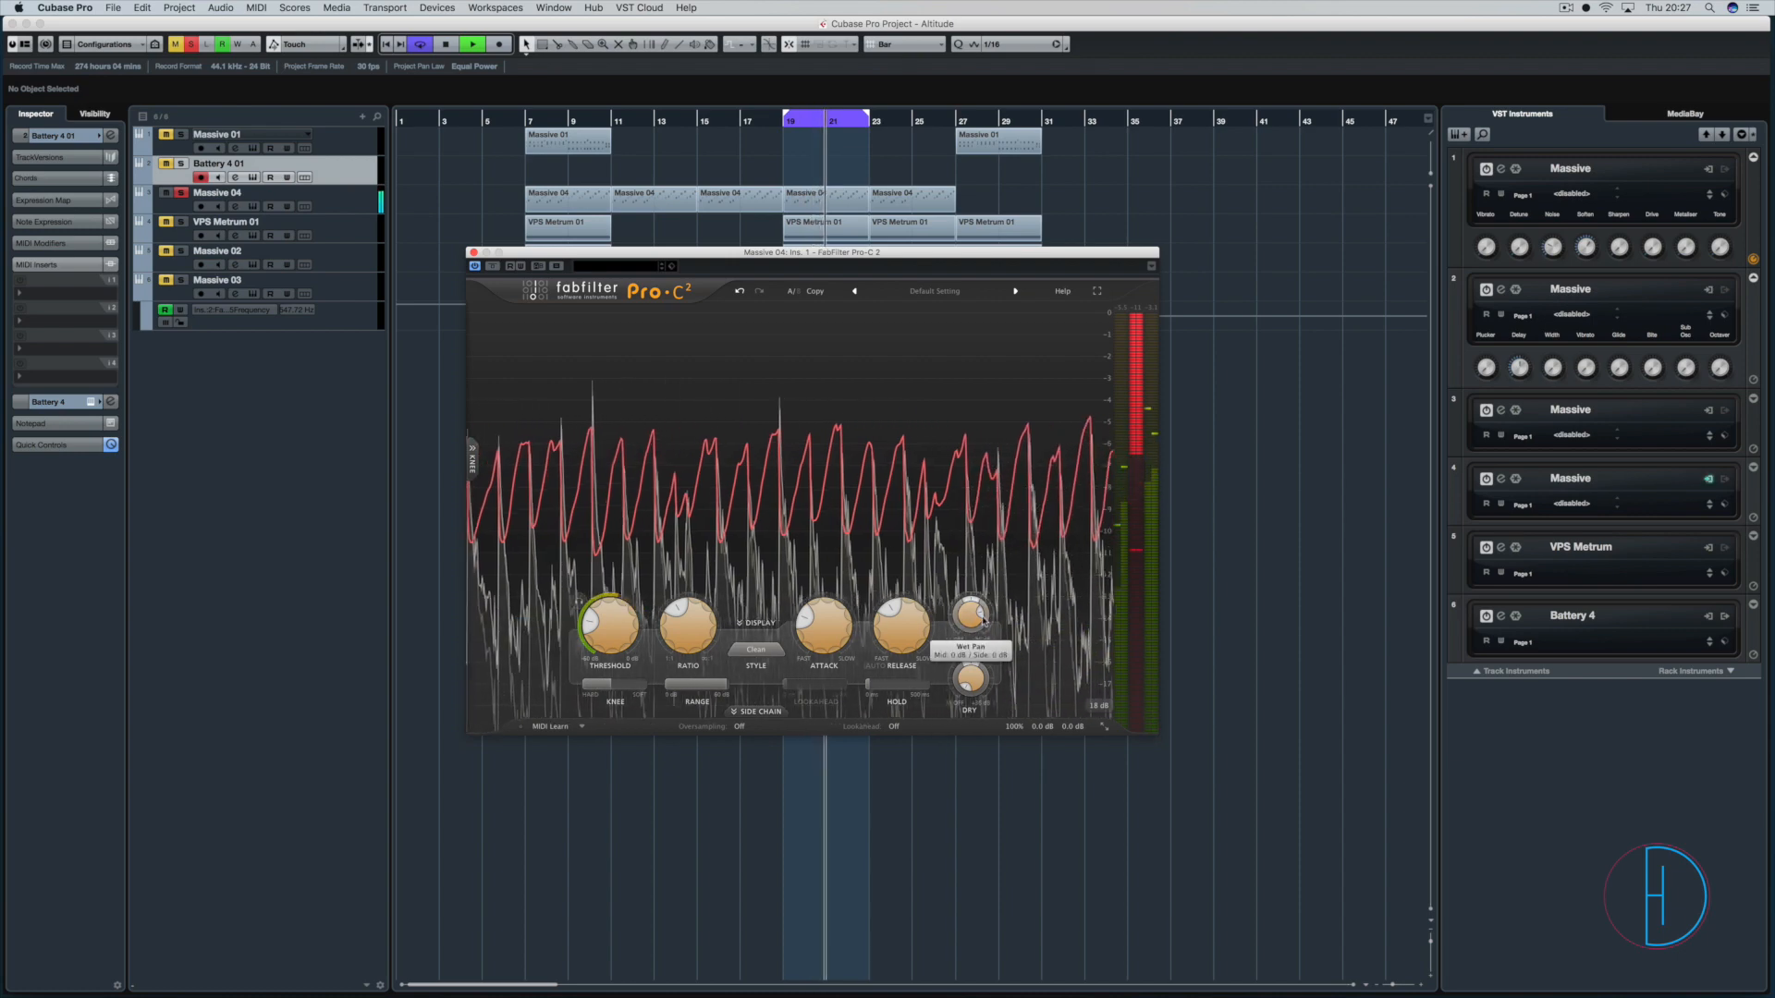
Bypass the compressor to compare levels, re-enable it, and stop playback.
click(492, 267)
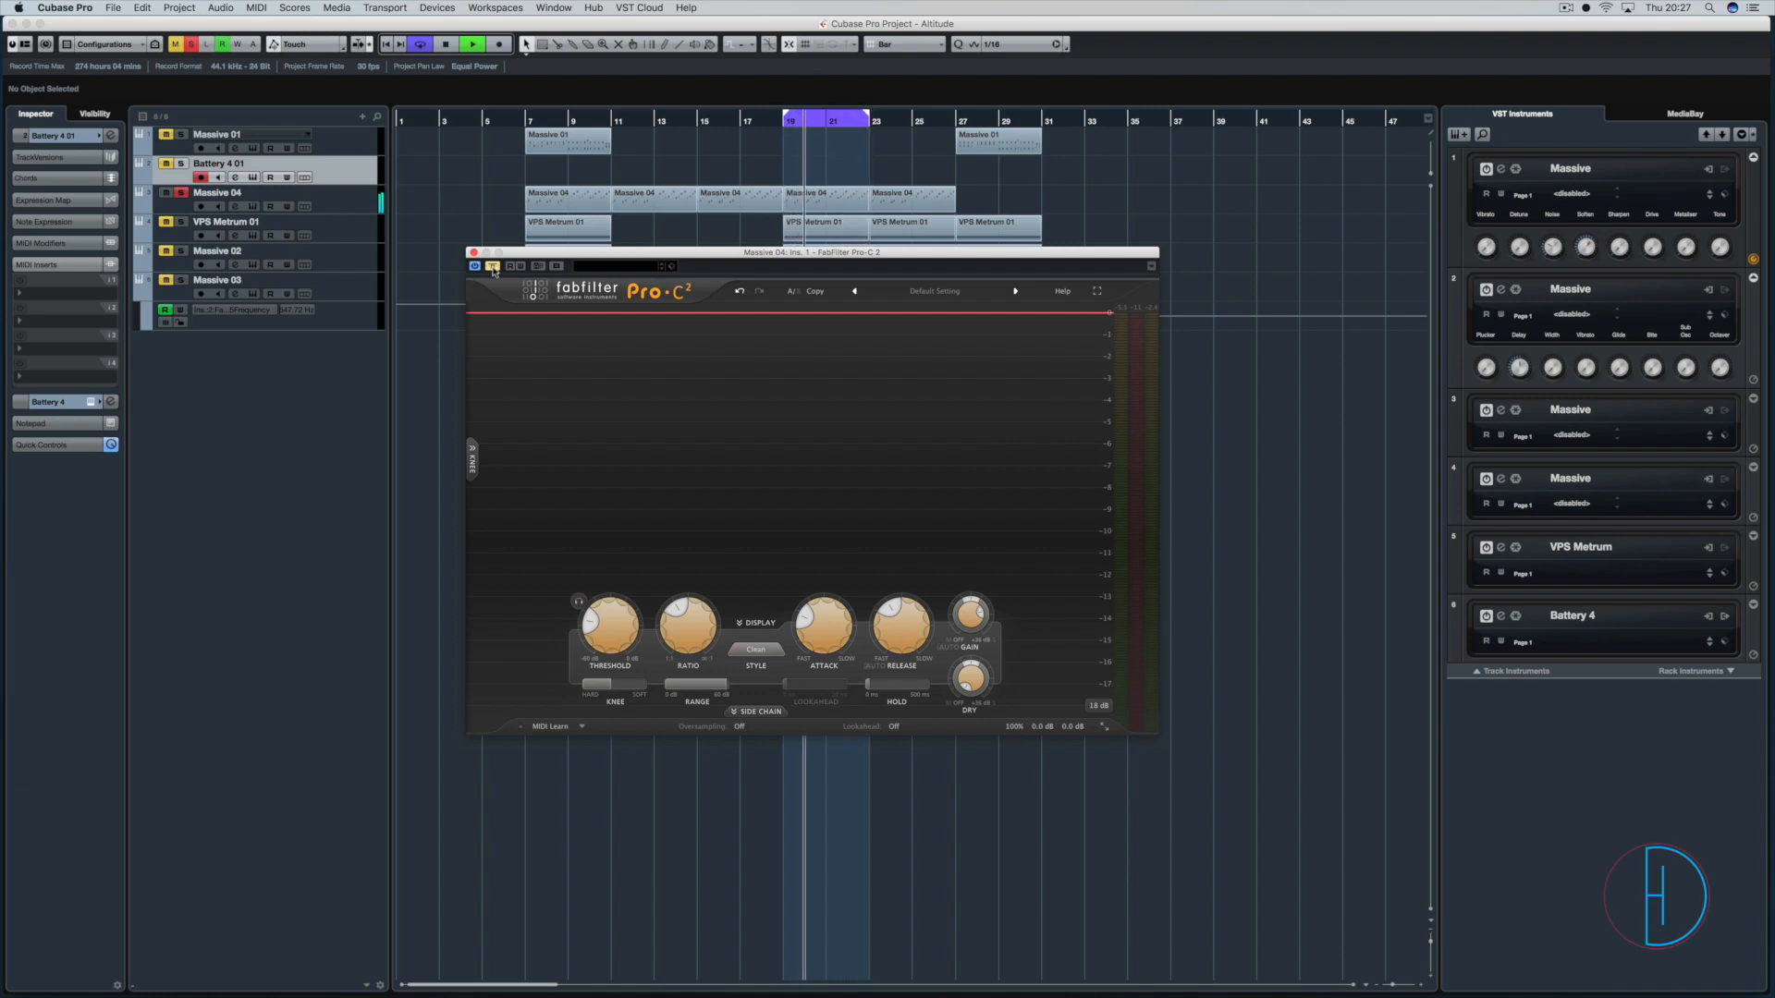
click(493, 266)
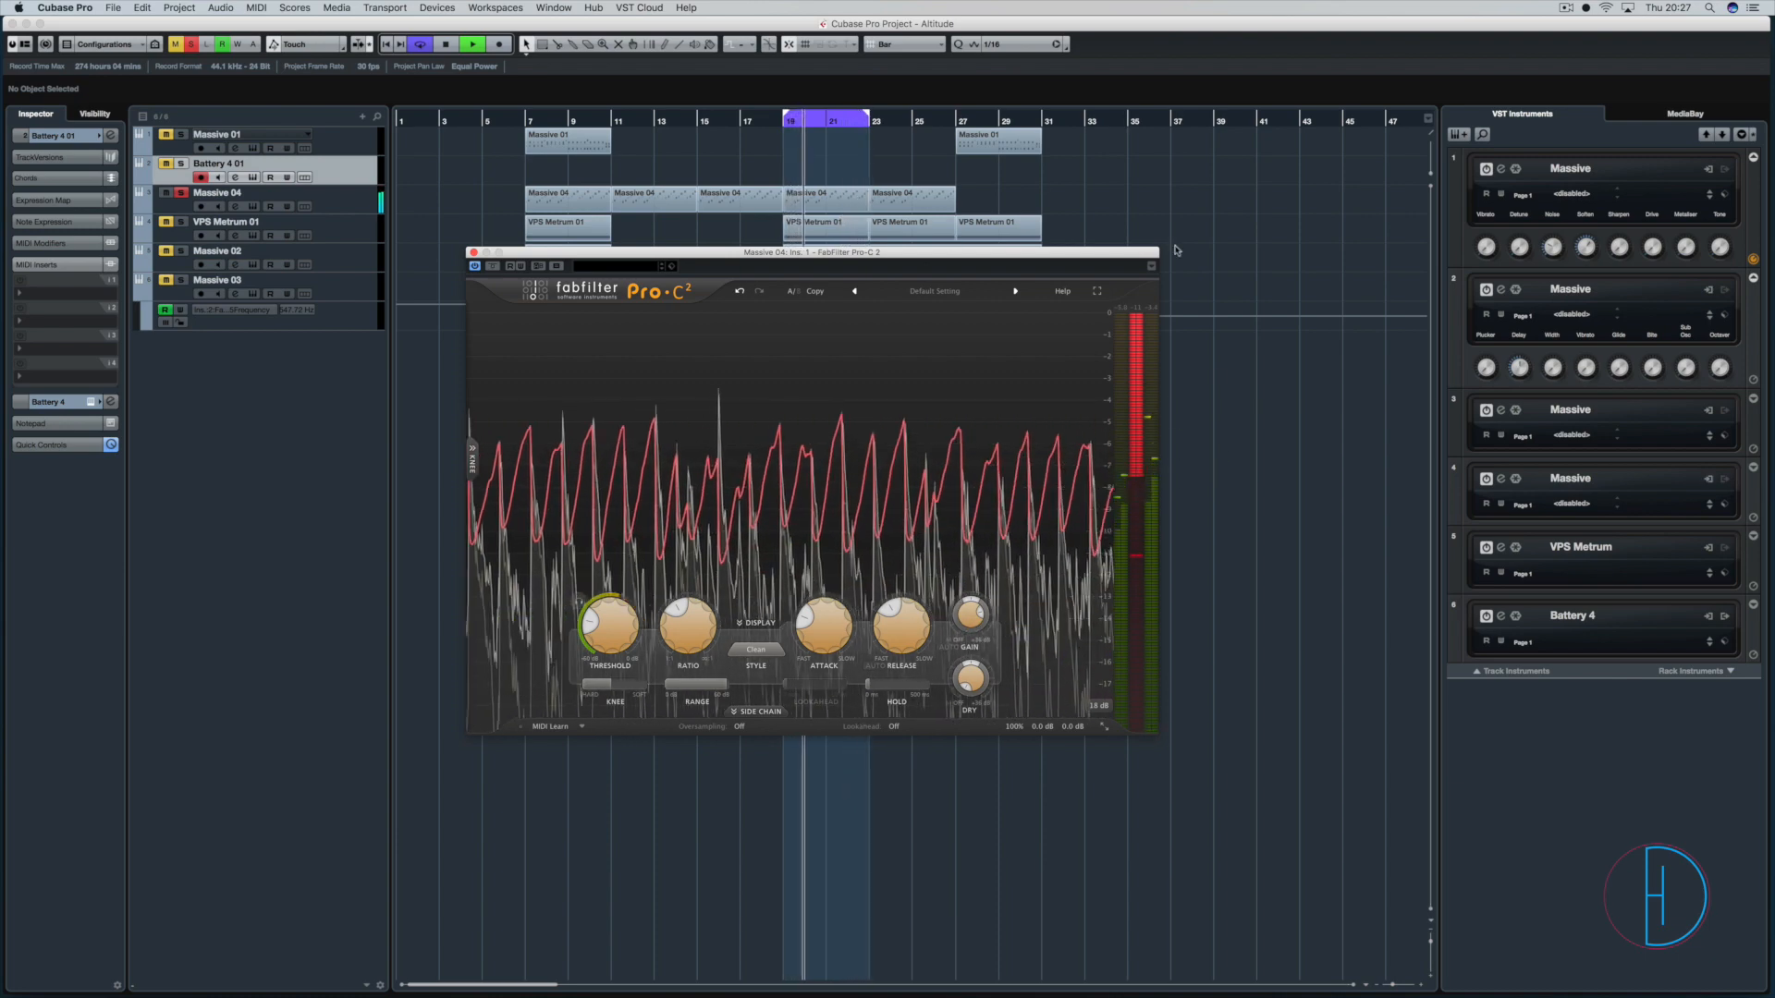
key(space)
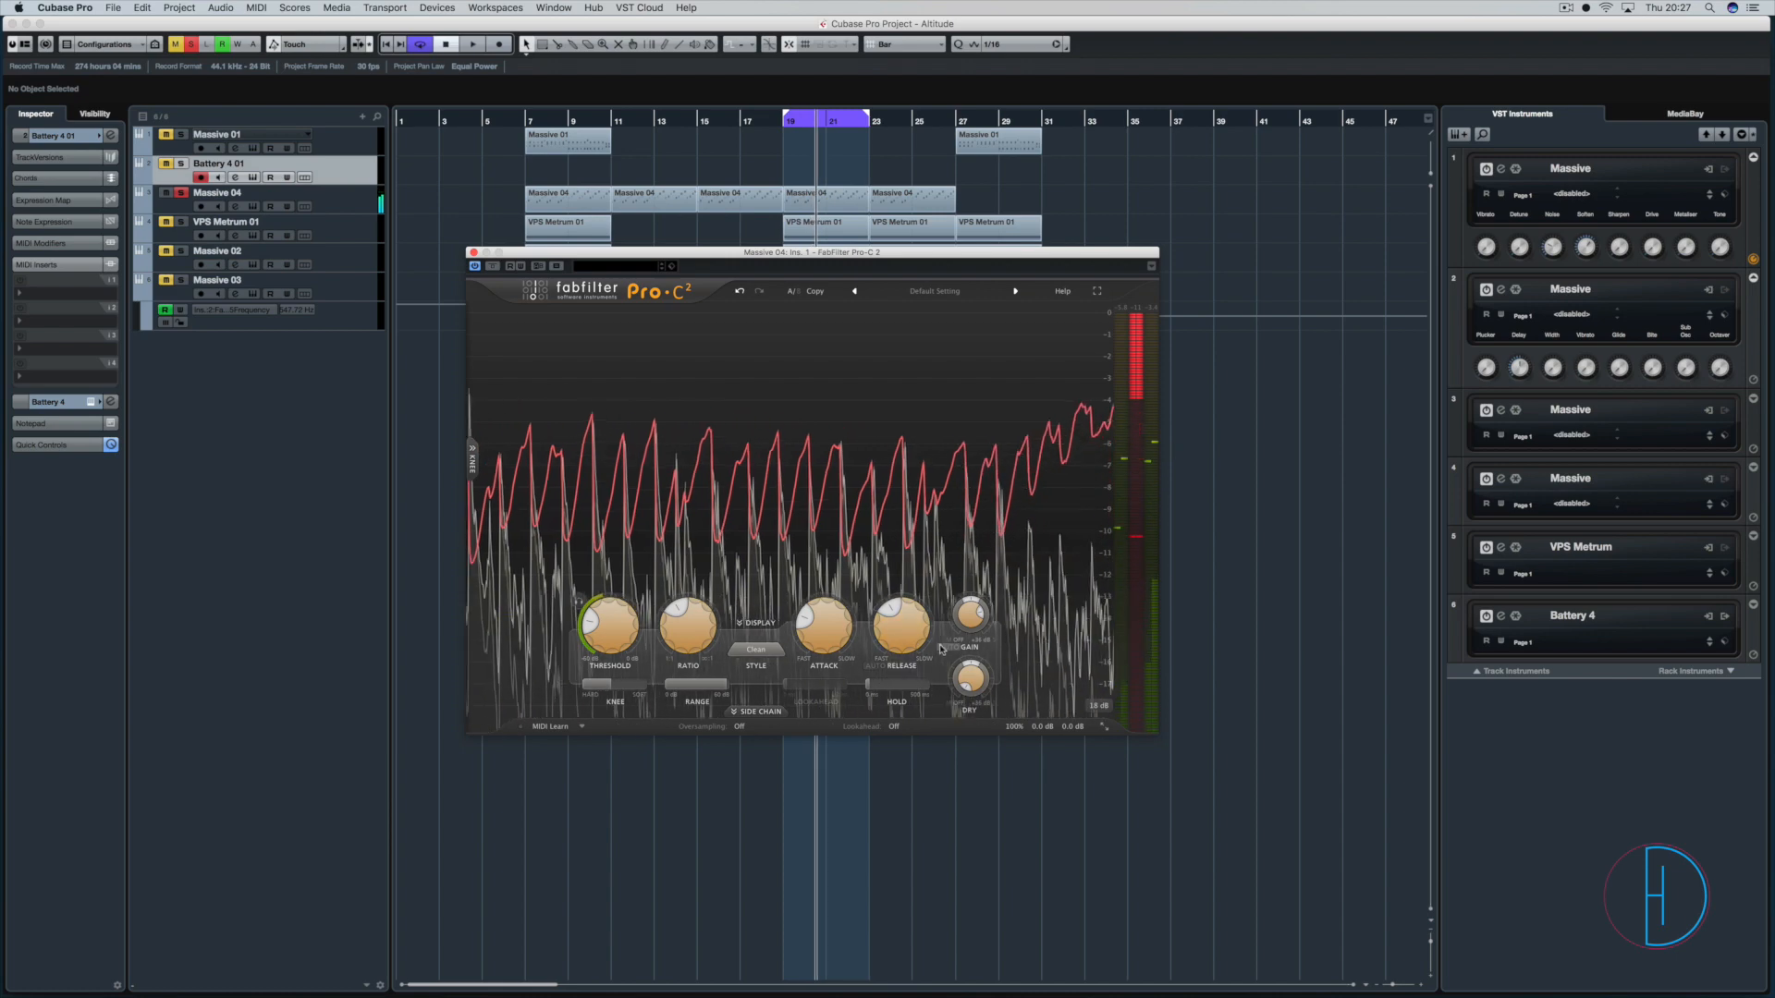
Raise the compressor threshold to about -5.74 dB and review the ratio, attack, release, knee and wet gain controls.
mouse_move(946, 649)
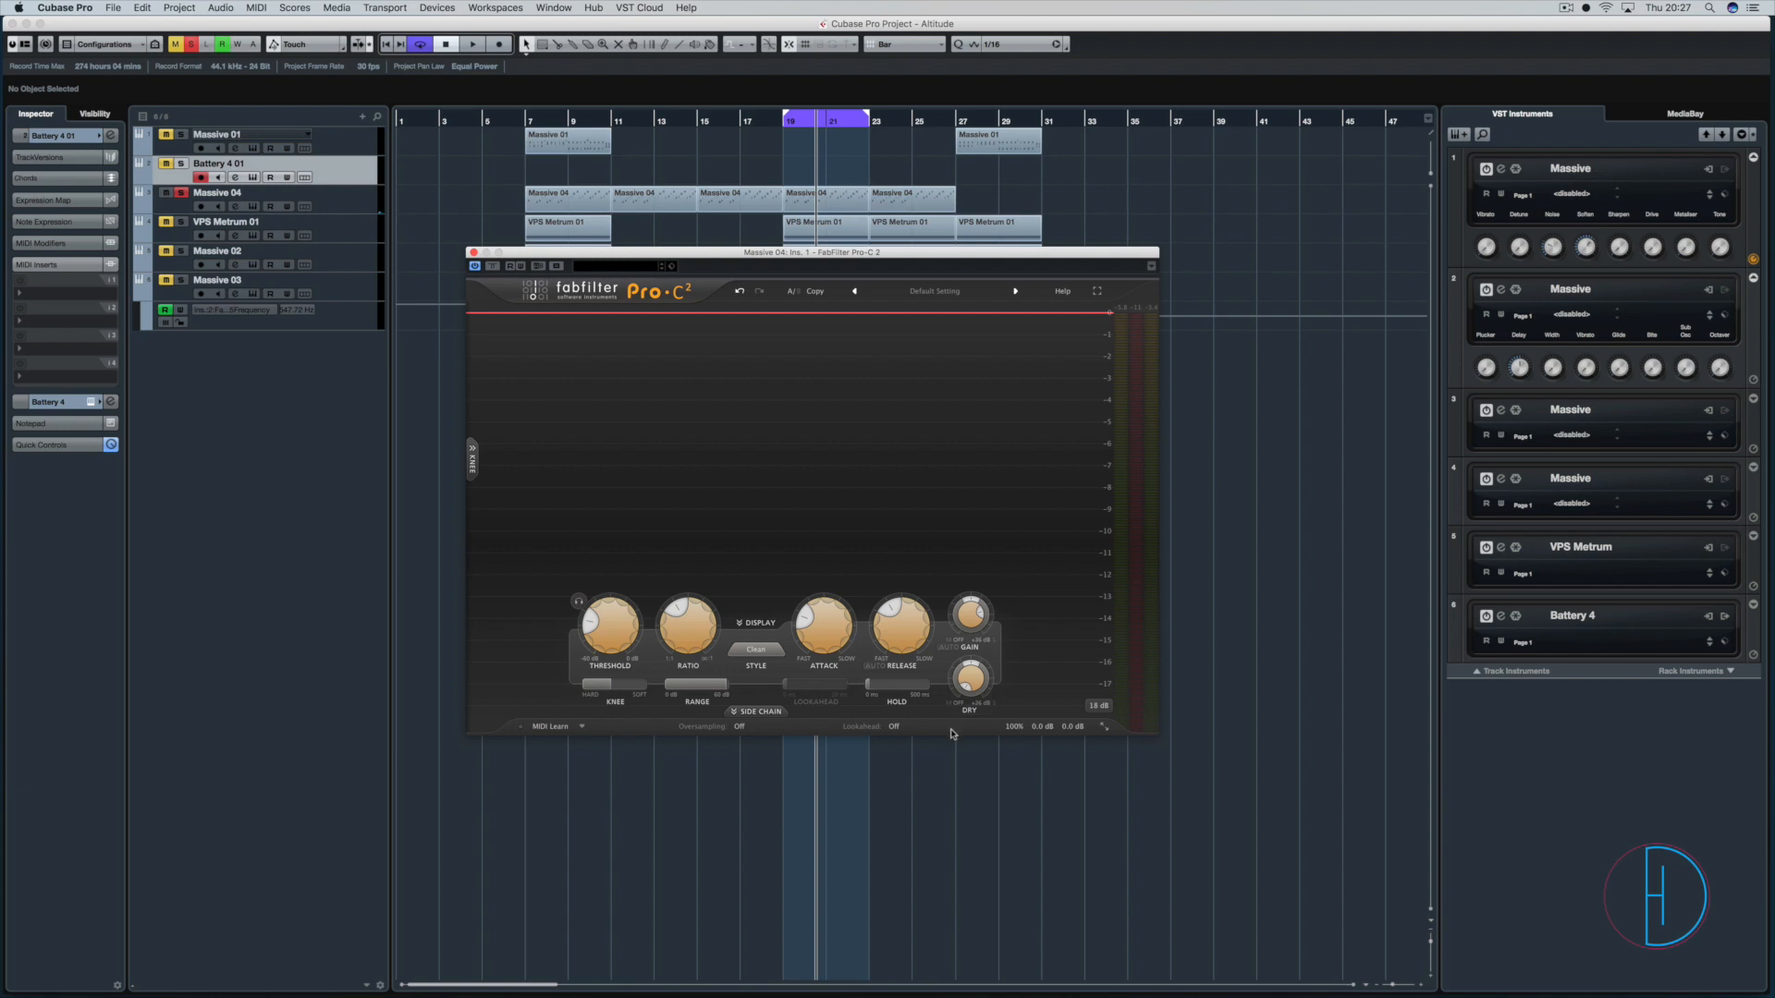
mouse_move(676, 608)
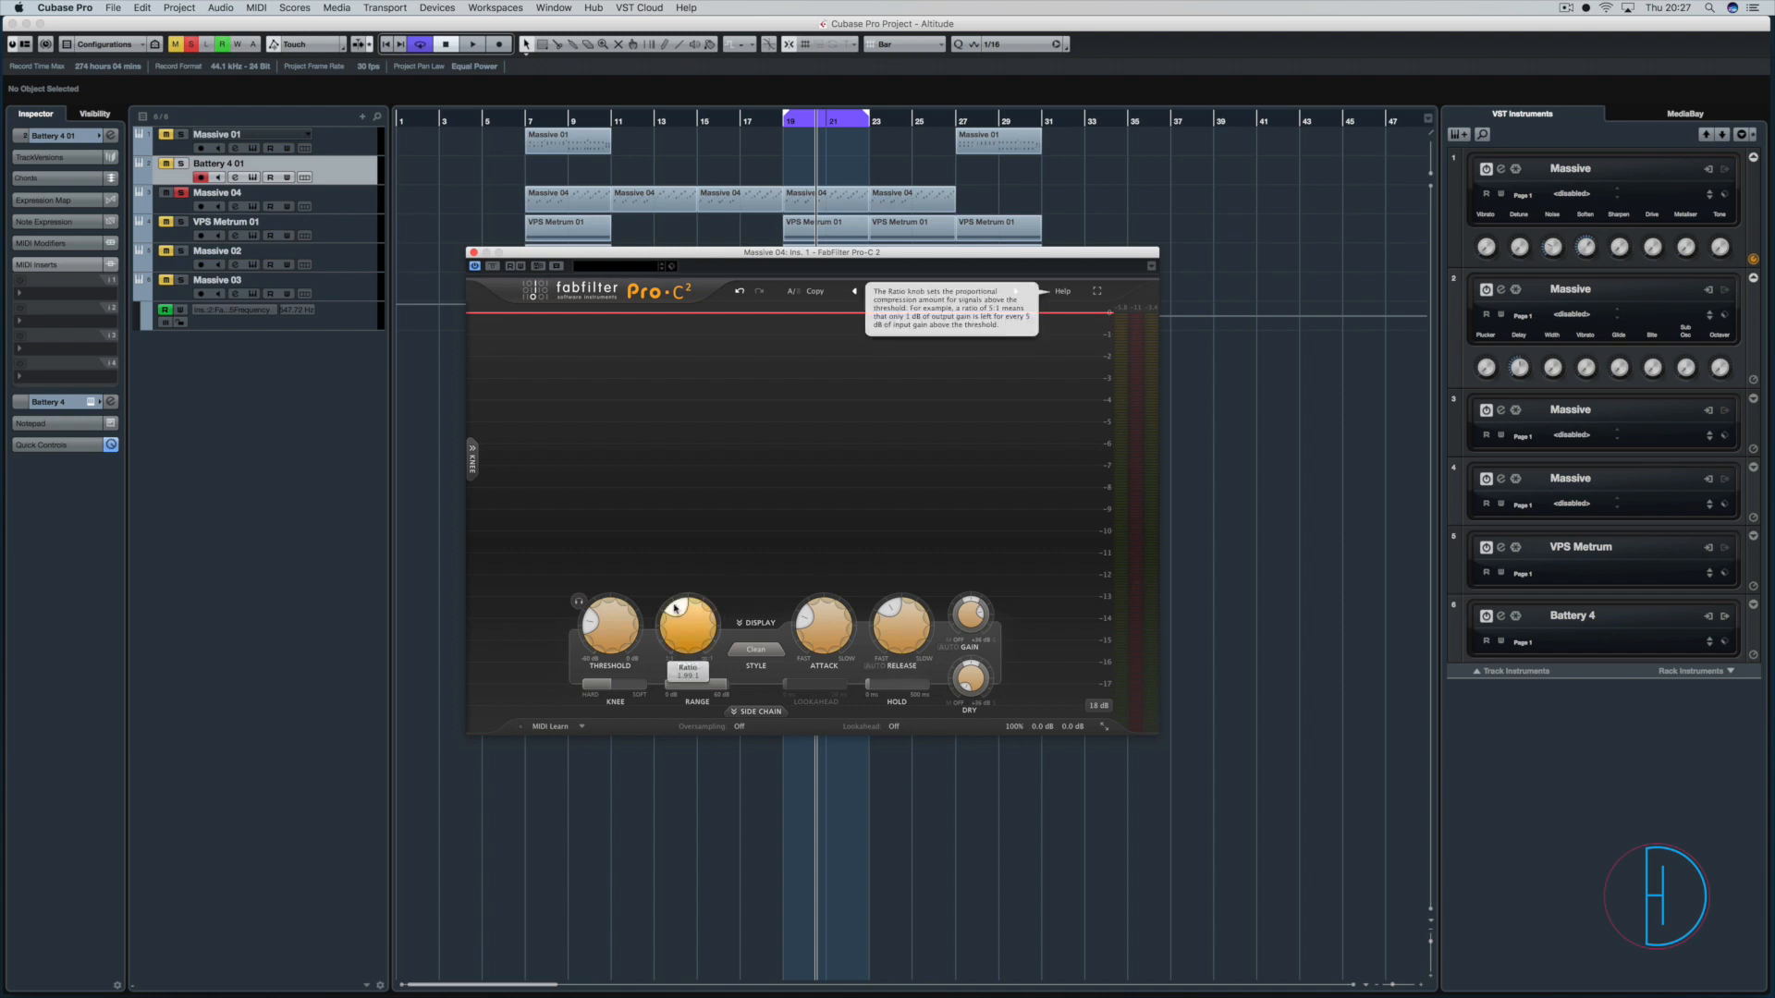
drag(602, 622, 618, 545)
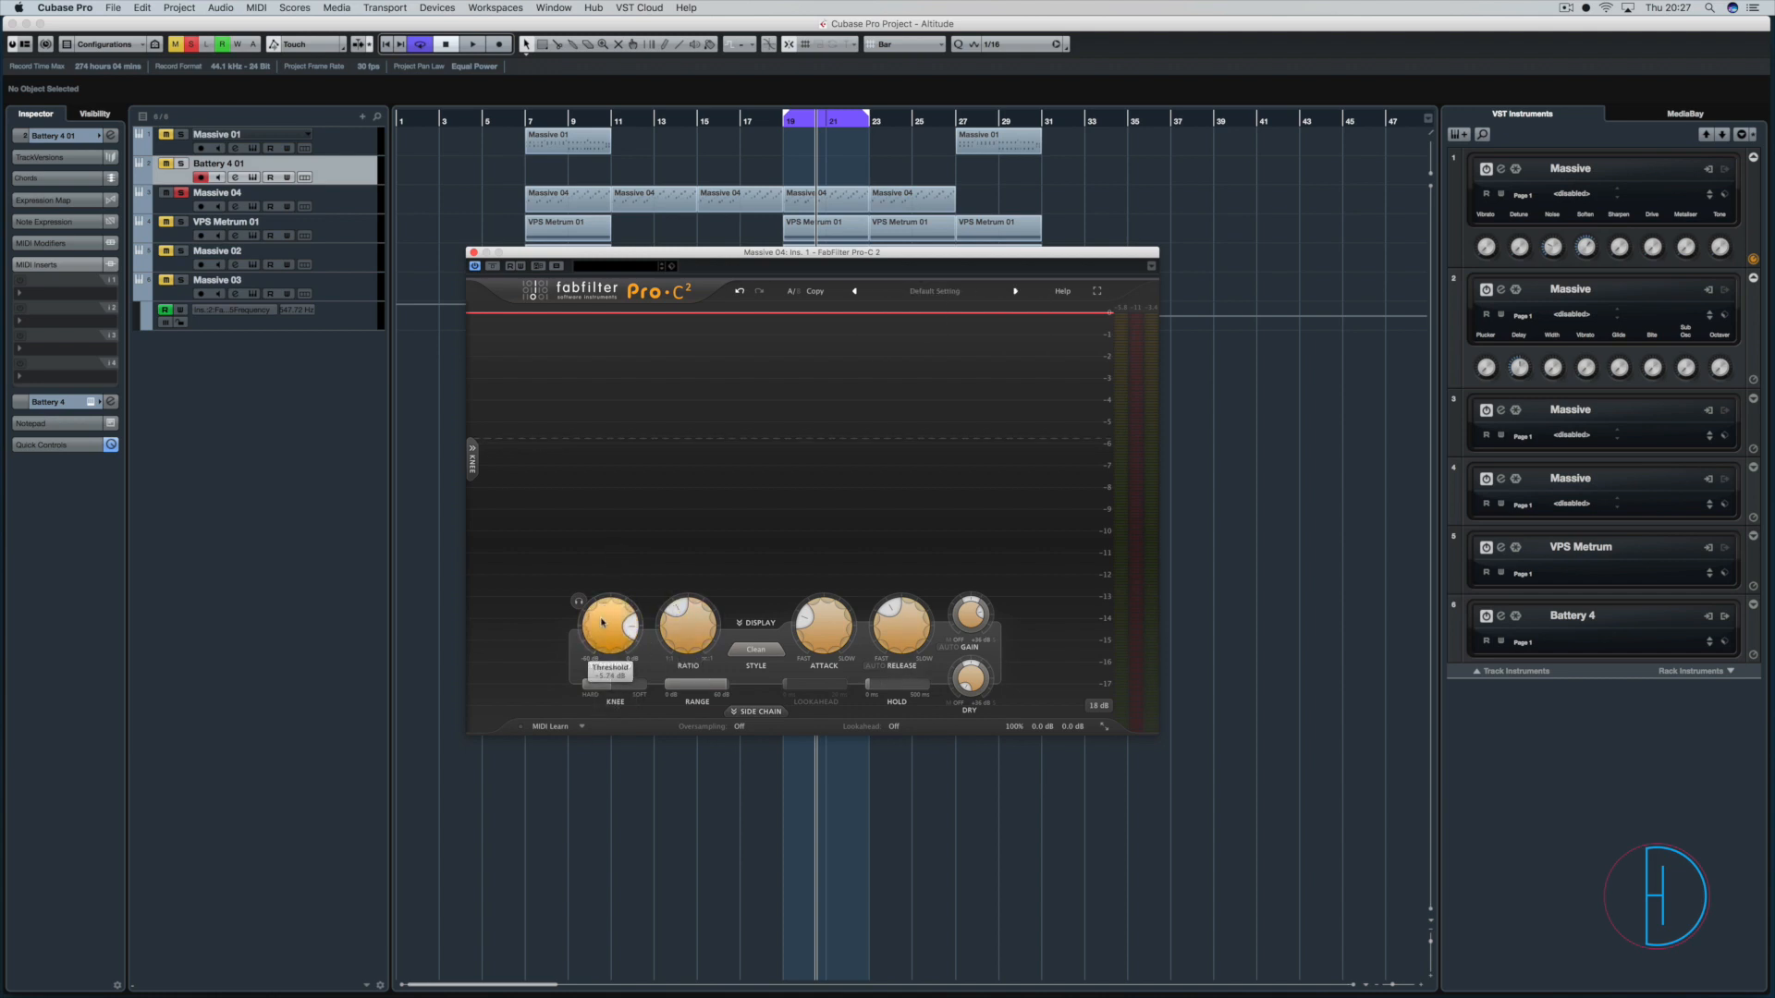
mouse_move(624, 634)
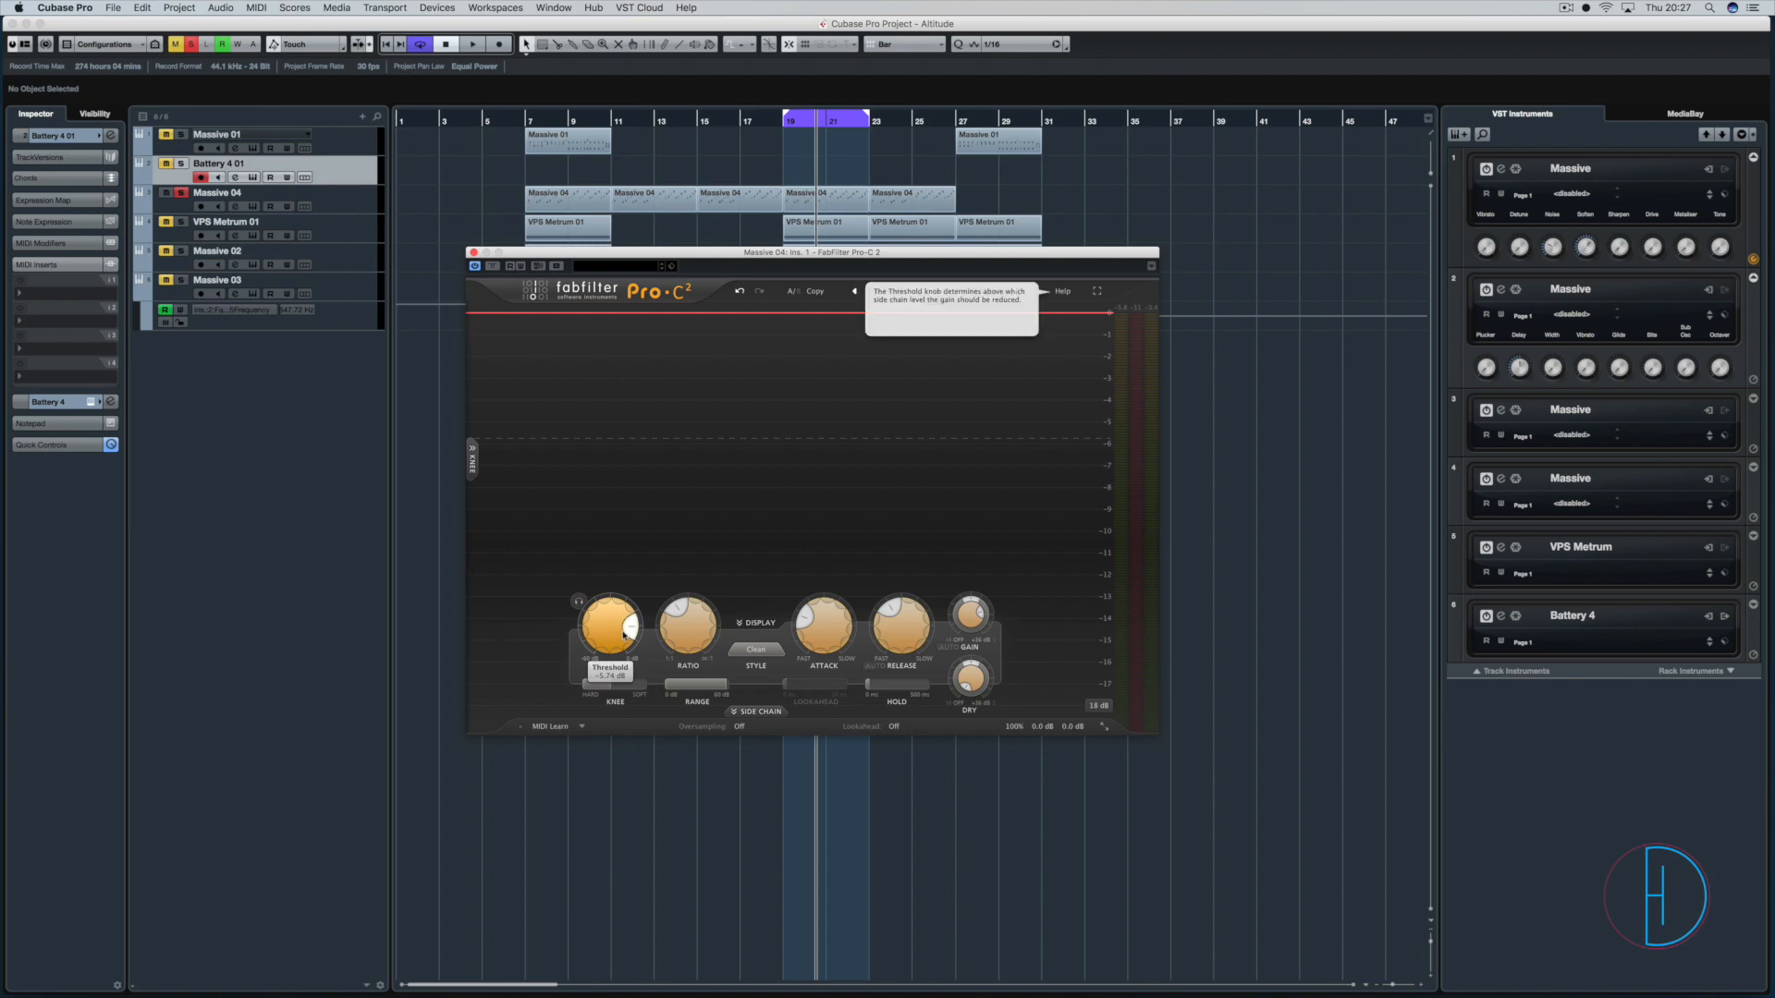
mouse_move(690, 633)
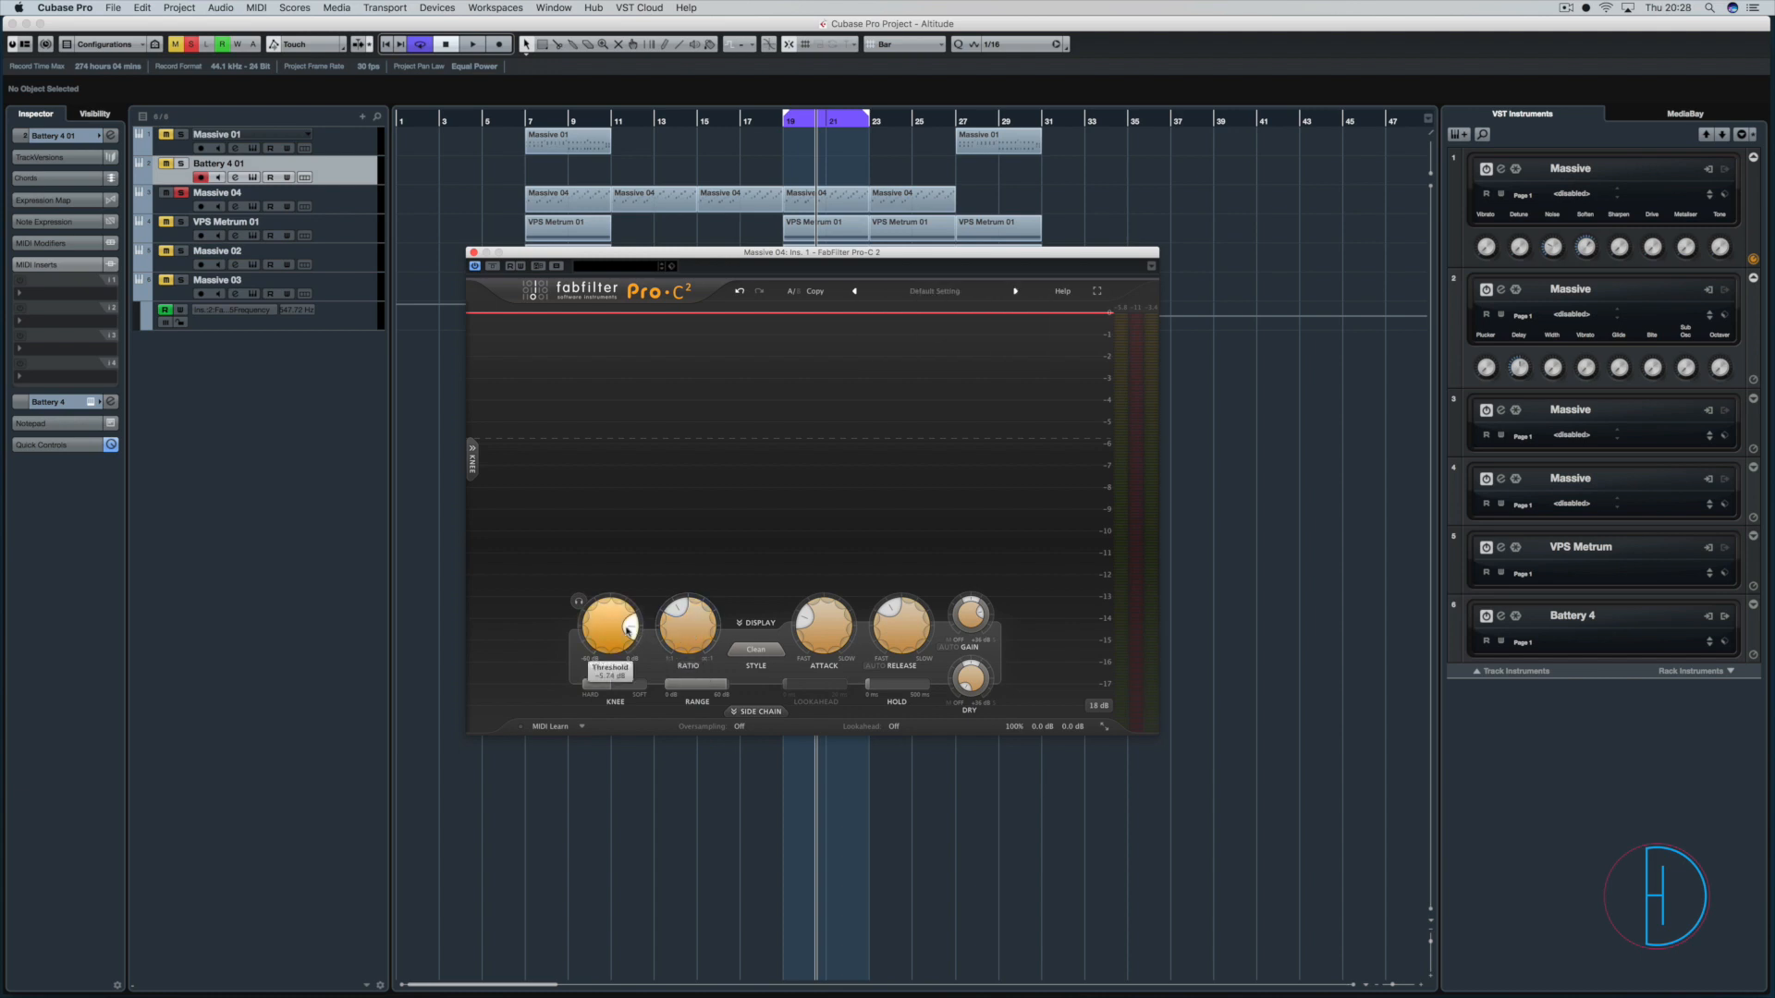
mouse_move(815, 627)
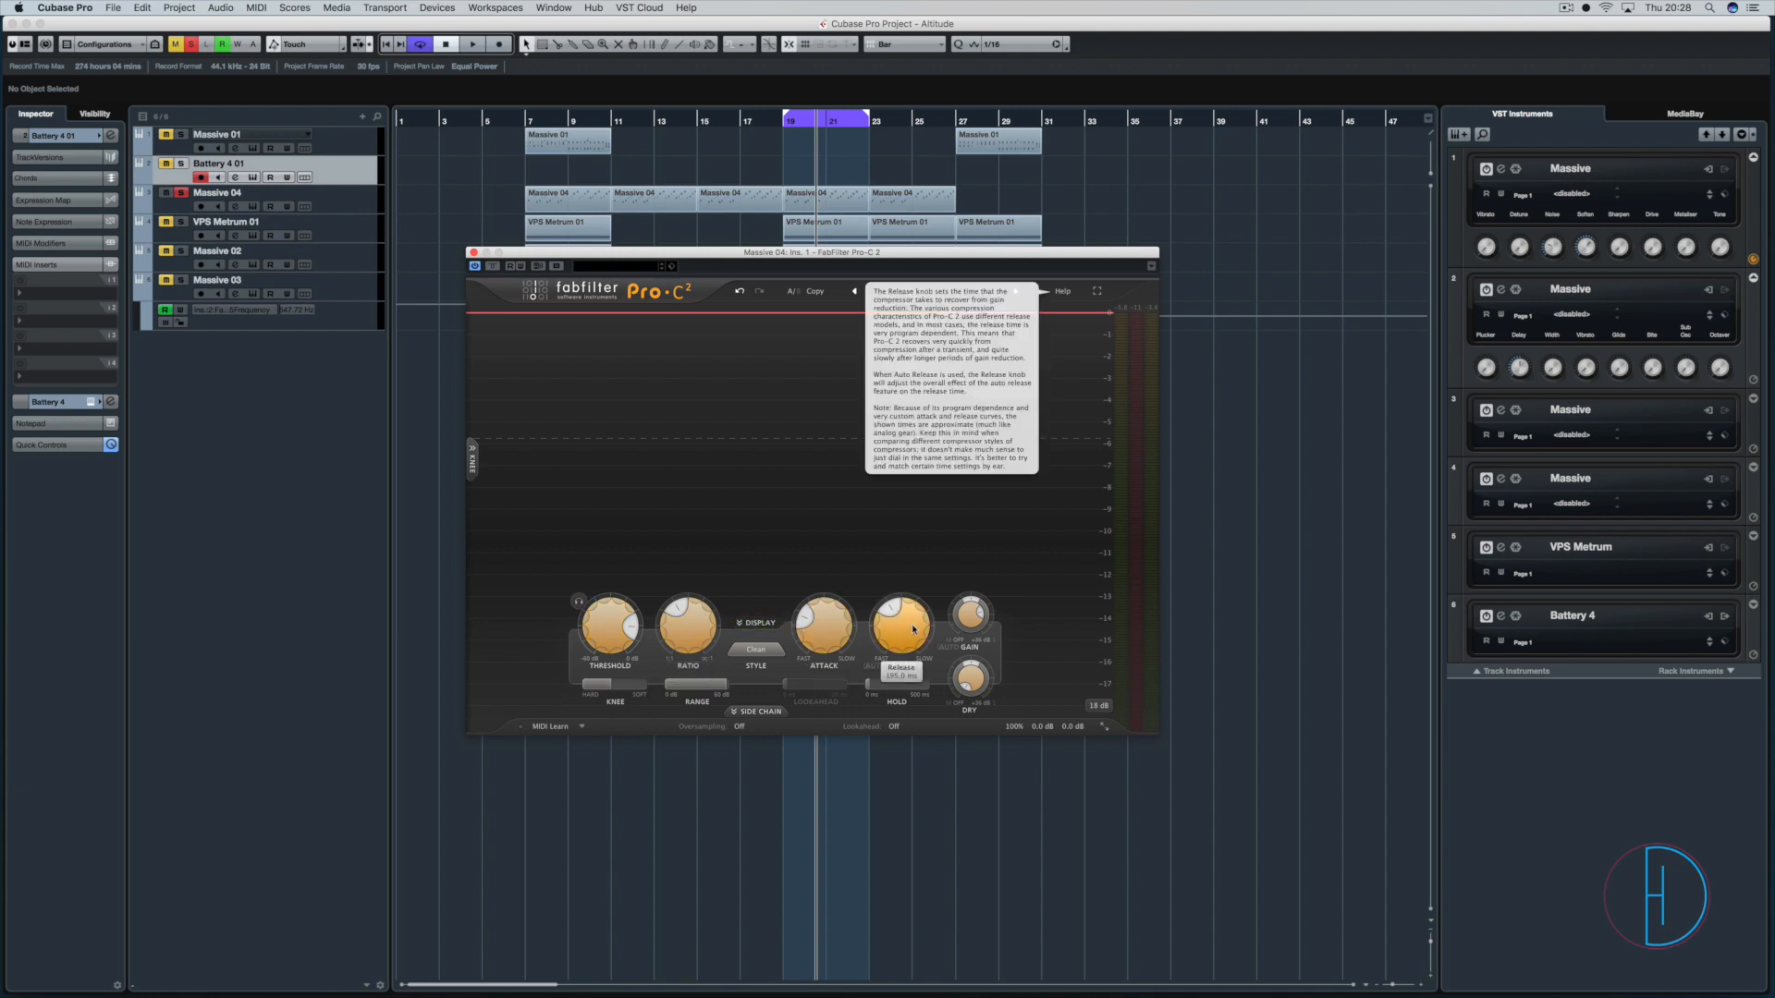
mouse_move(615, 691)
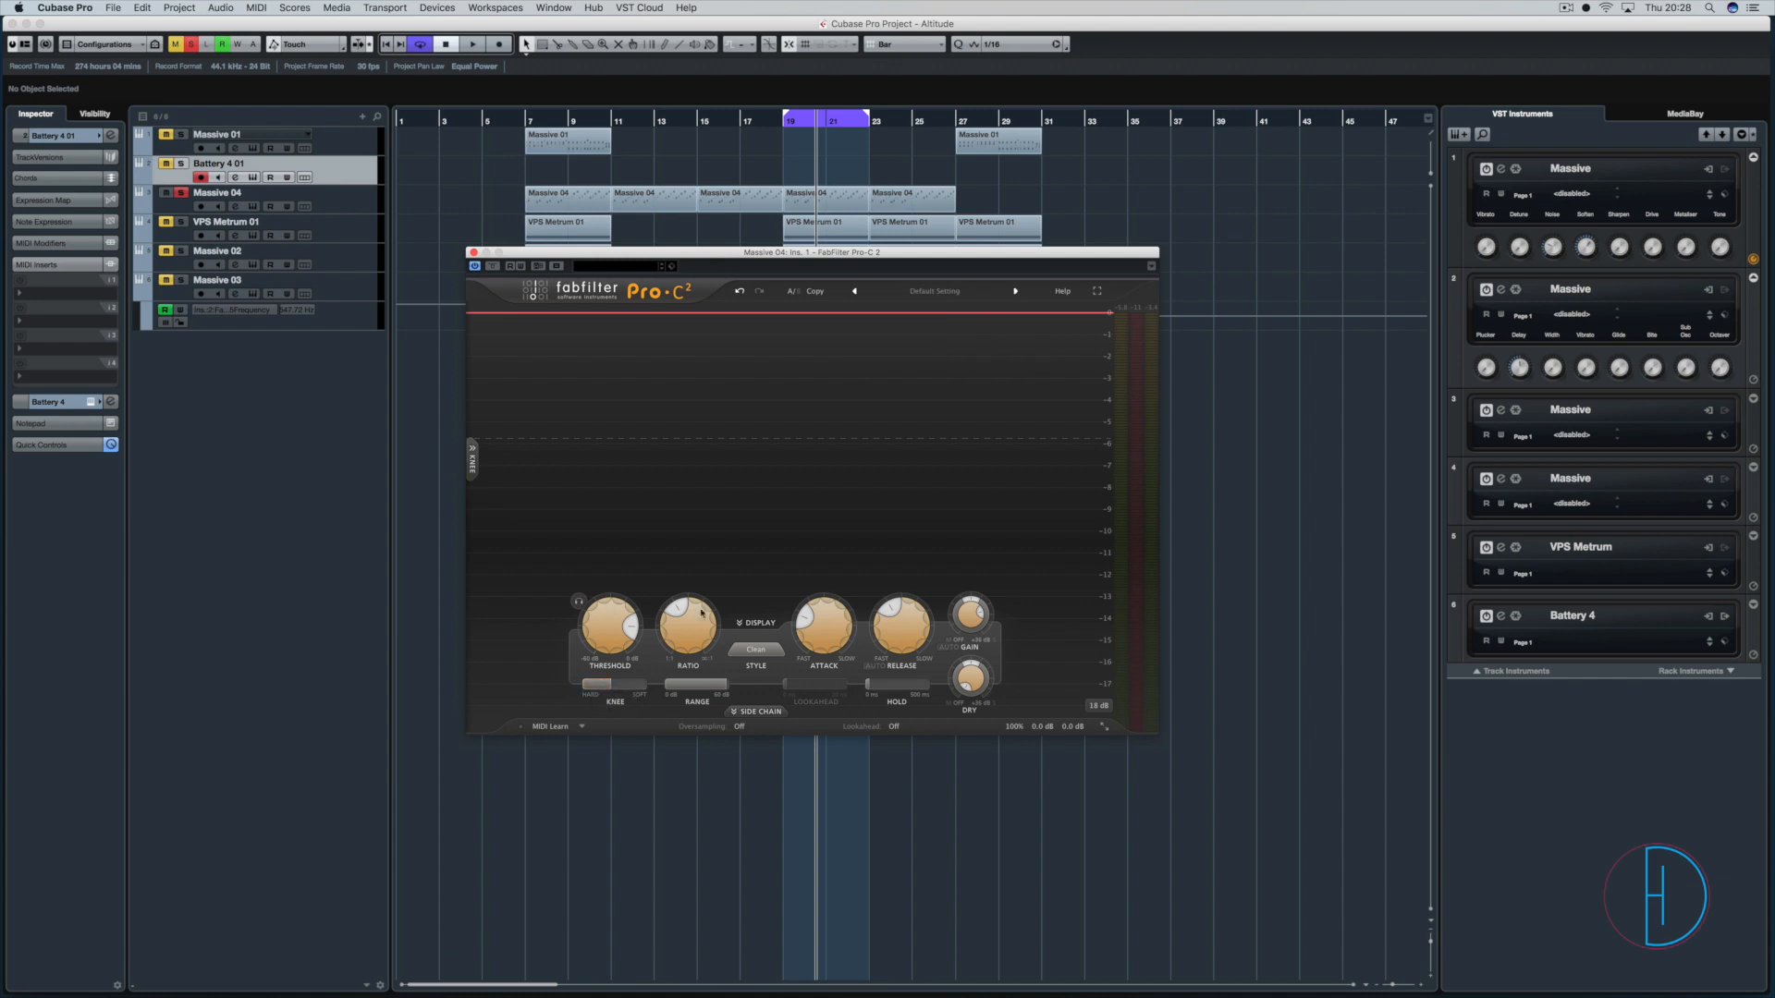
mouse_move(979, 621)
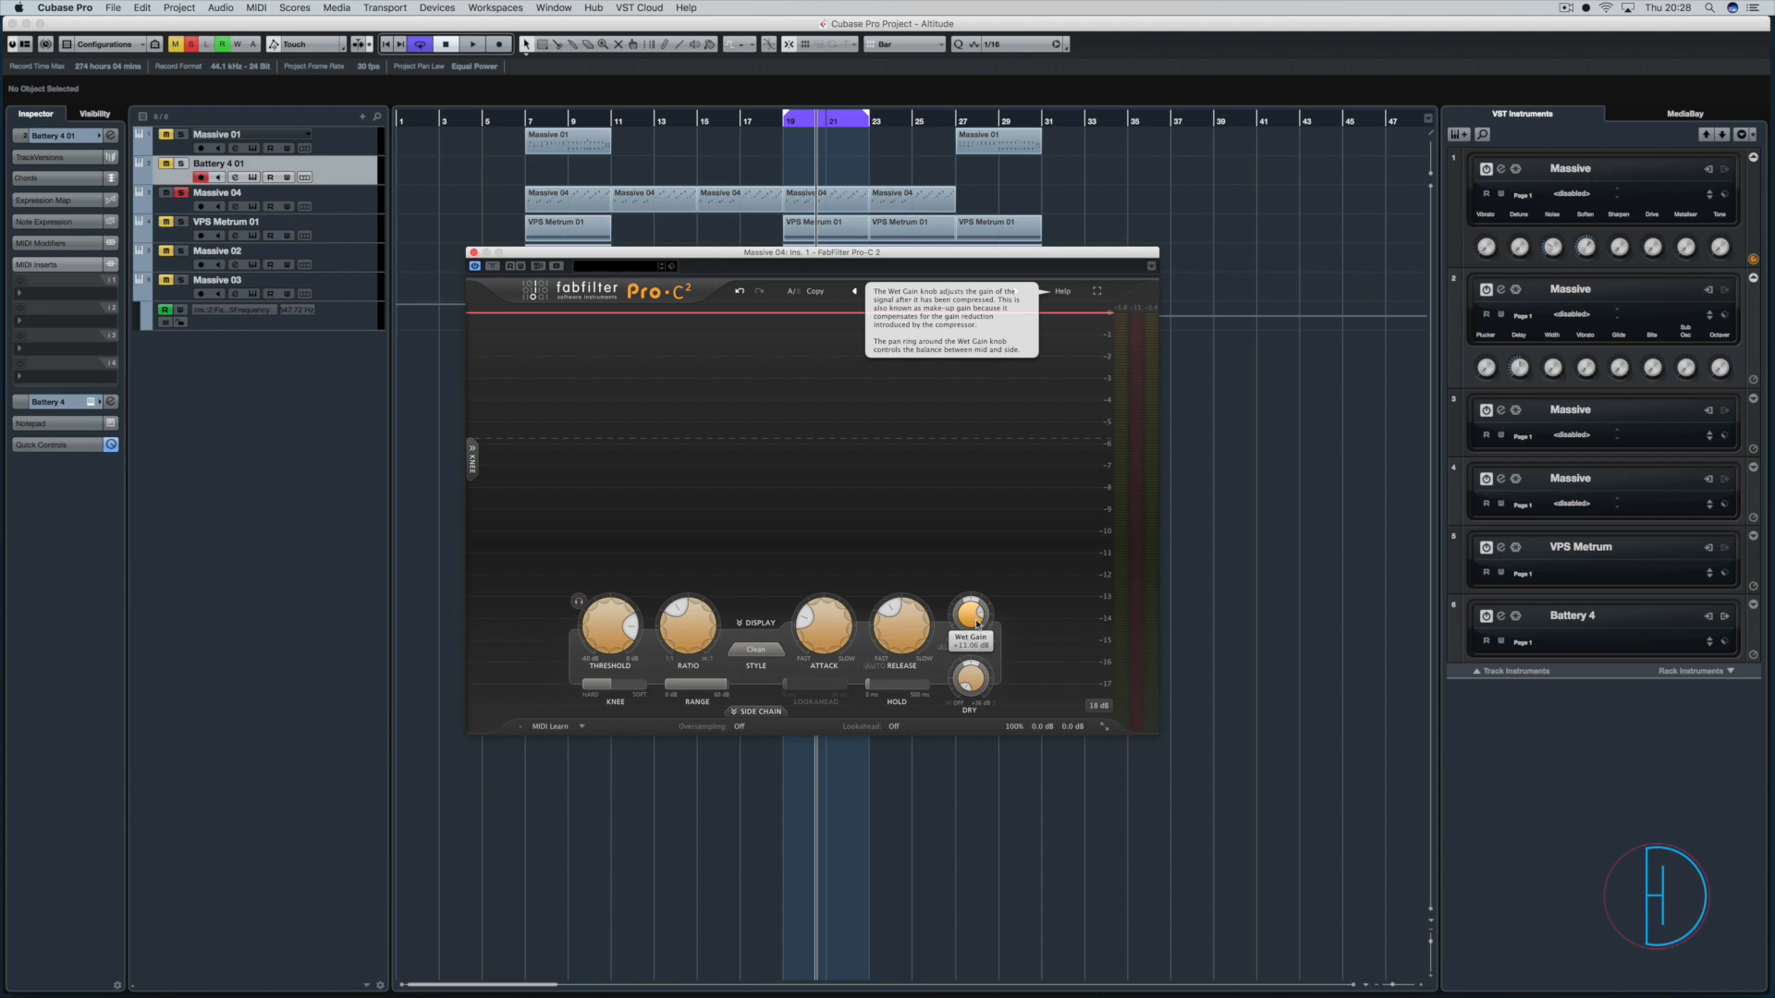
Solo VPS Metrum 01 alongside Massive 04, play the loop, and lower the Massive 04 compressor's threshold drastically.
click(180, 223)
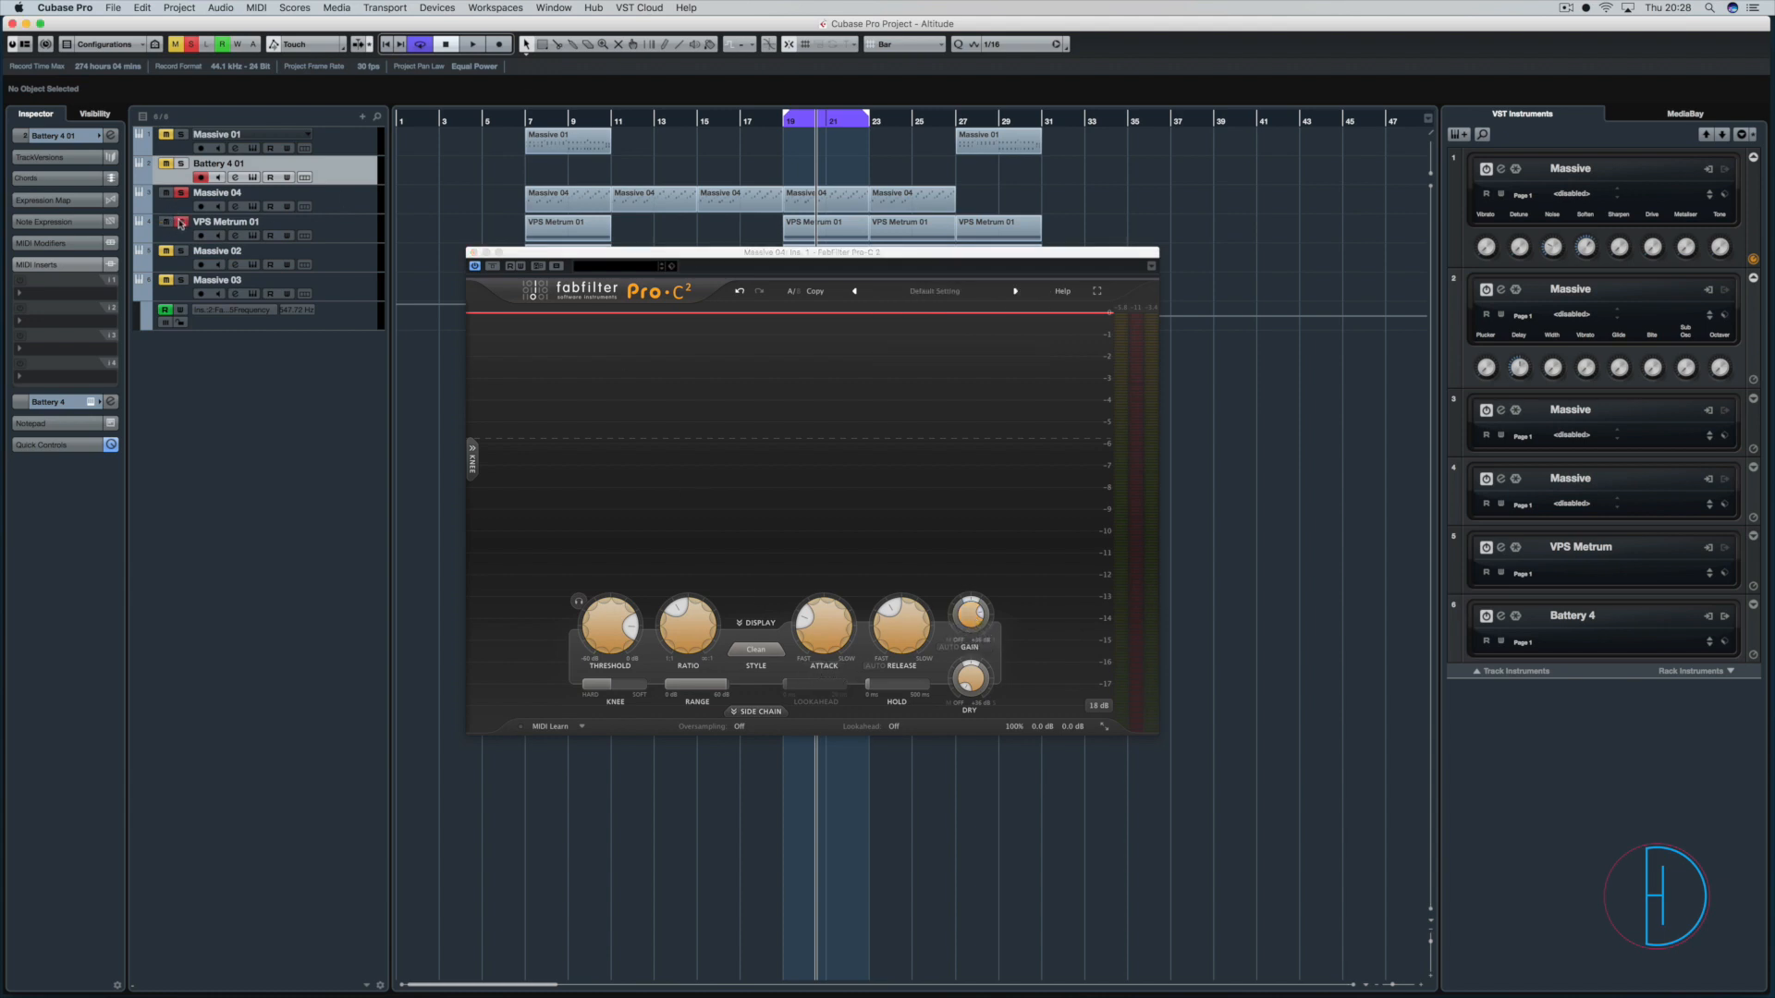
key(space)
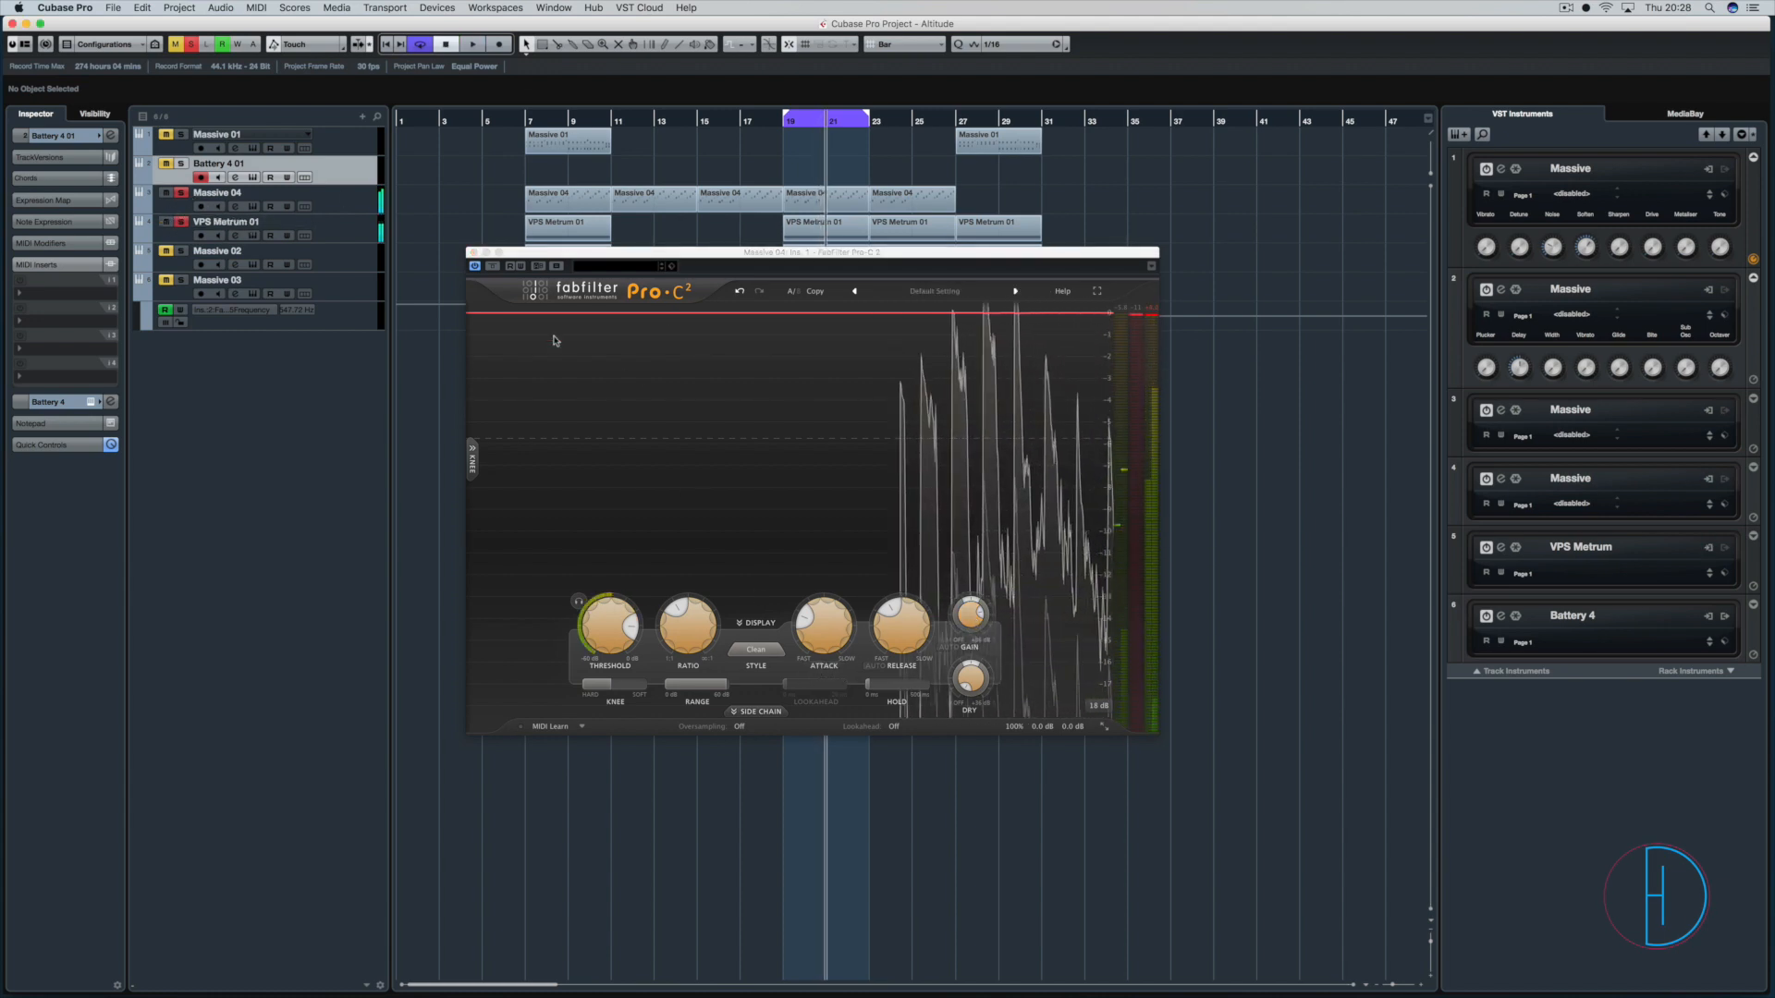
drag(613, 620, 609, 679)
key(space)
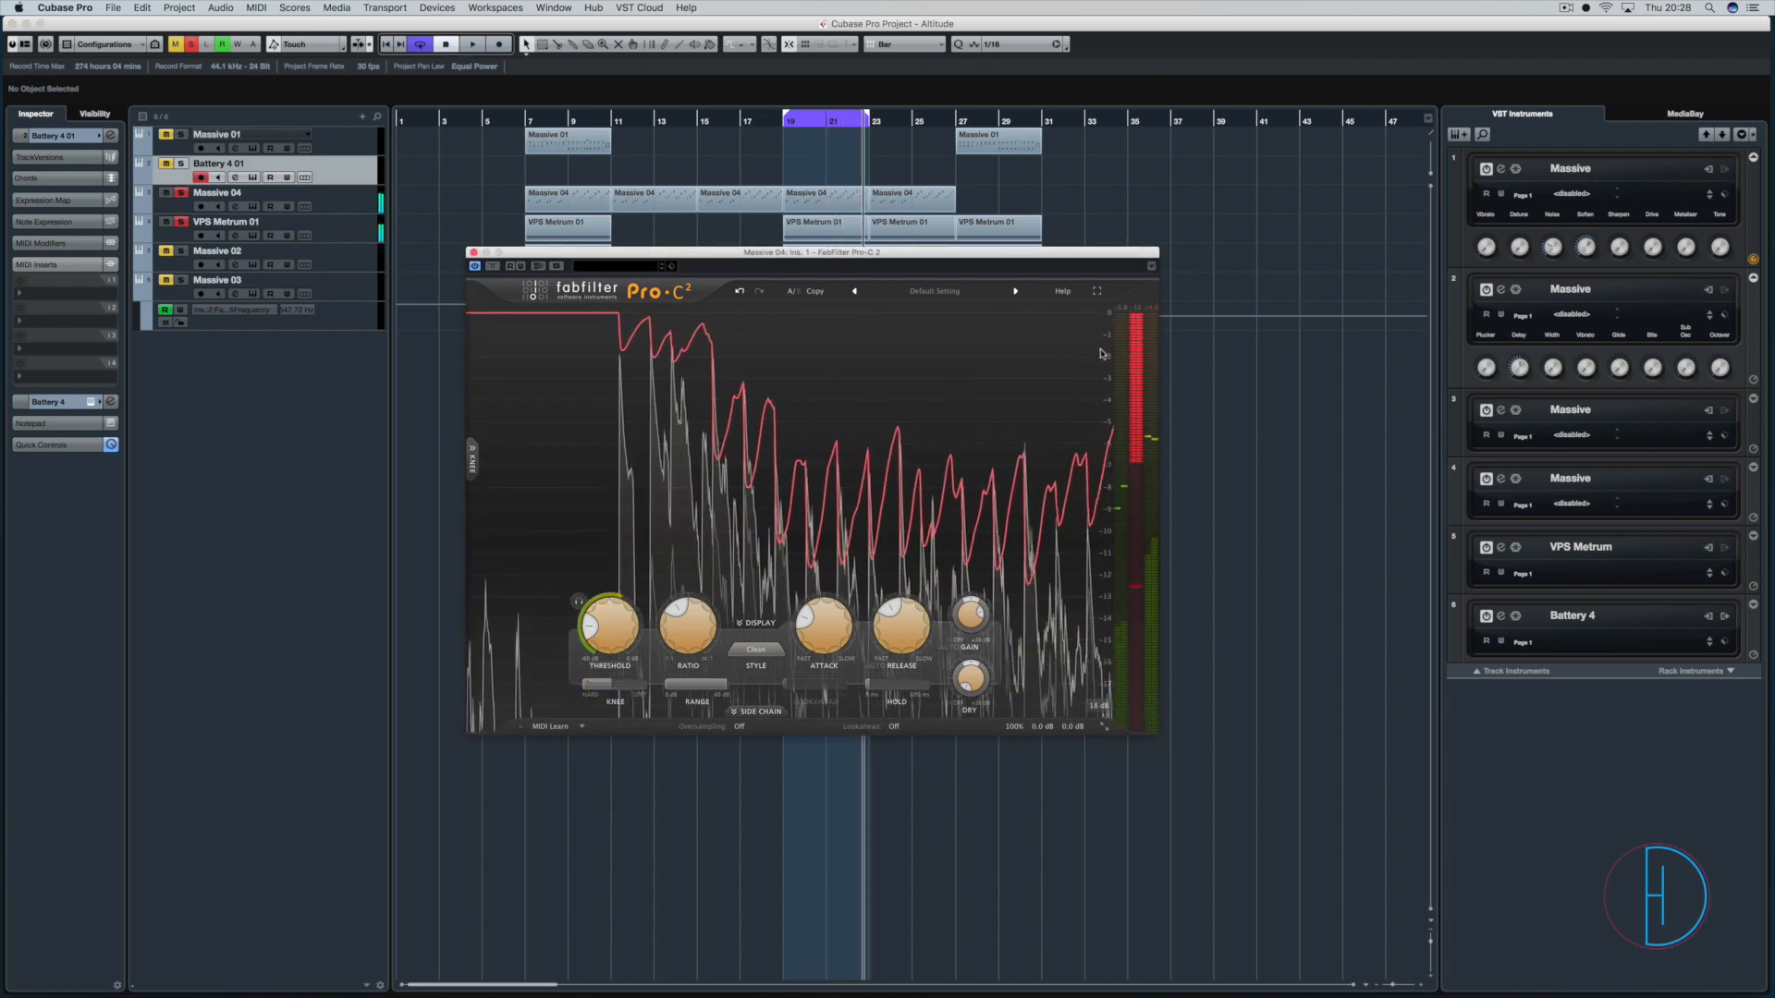
Select the VPS Metrum 01 track, replace the Massive 04 compressor window with VPS Metrum 01's Pro-C 2 from the MixConsole, and examine its settings.
click(359, 220)
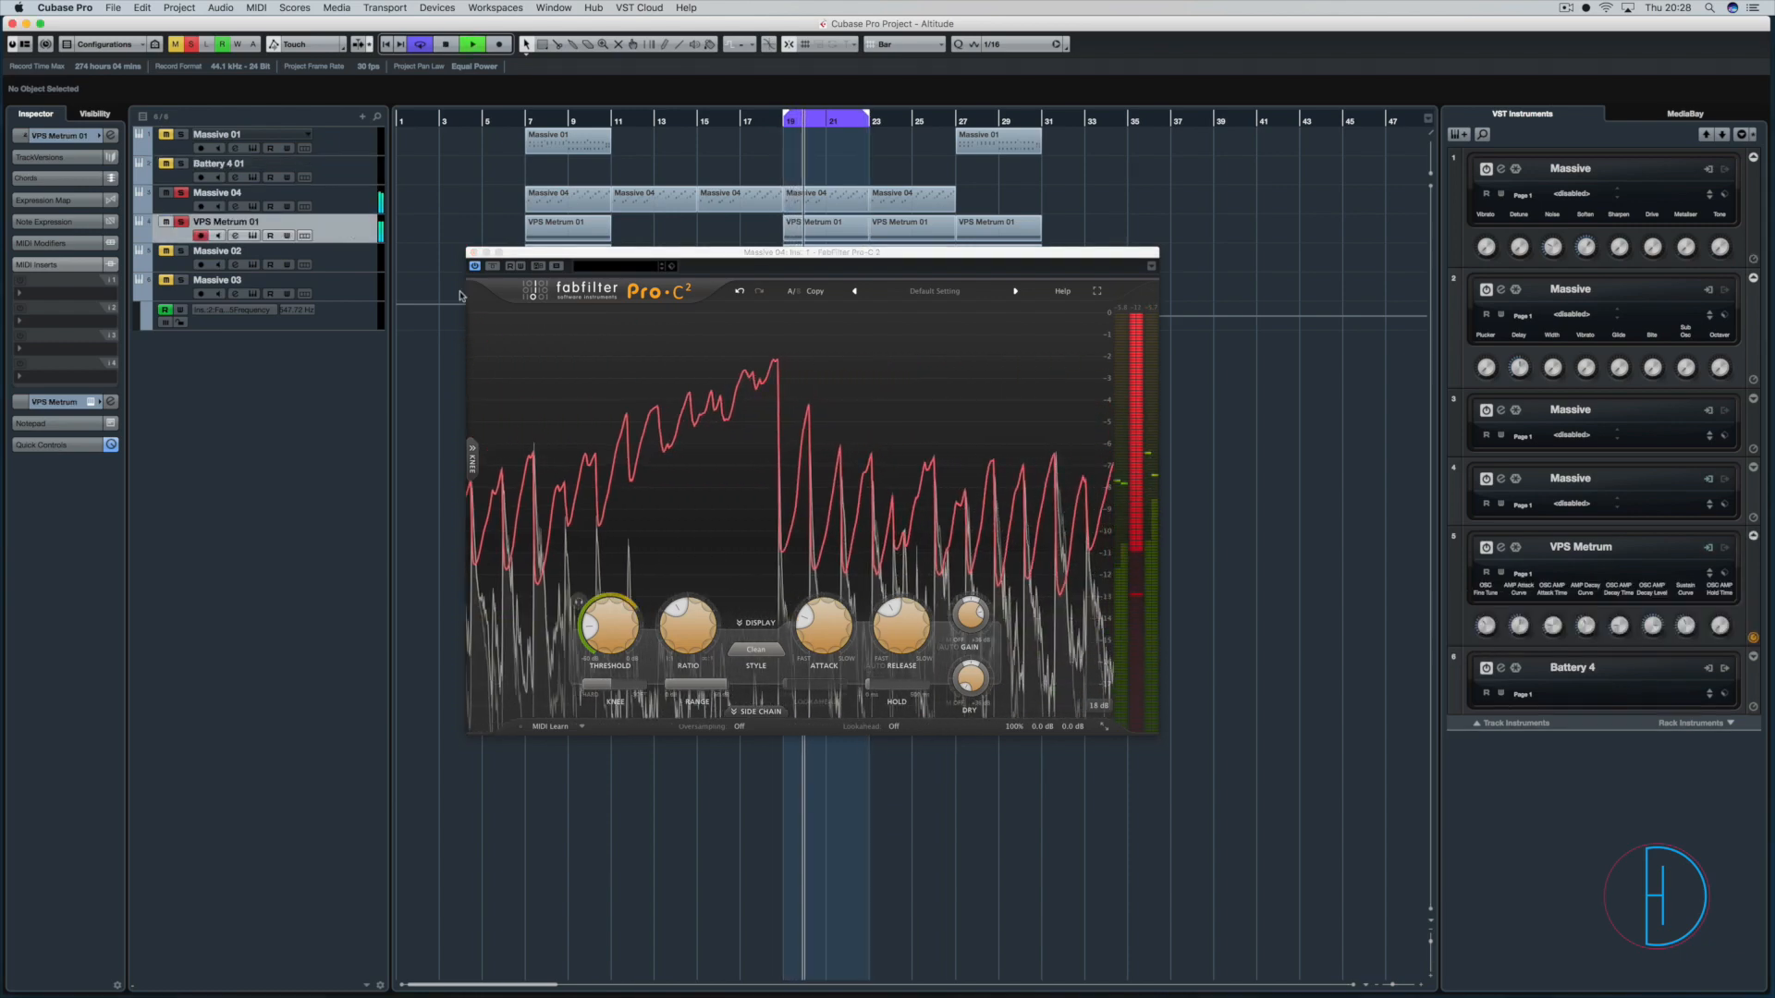
key(F3)
click(474, 252)
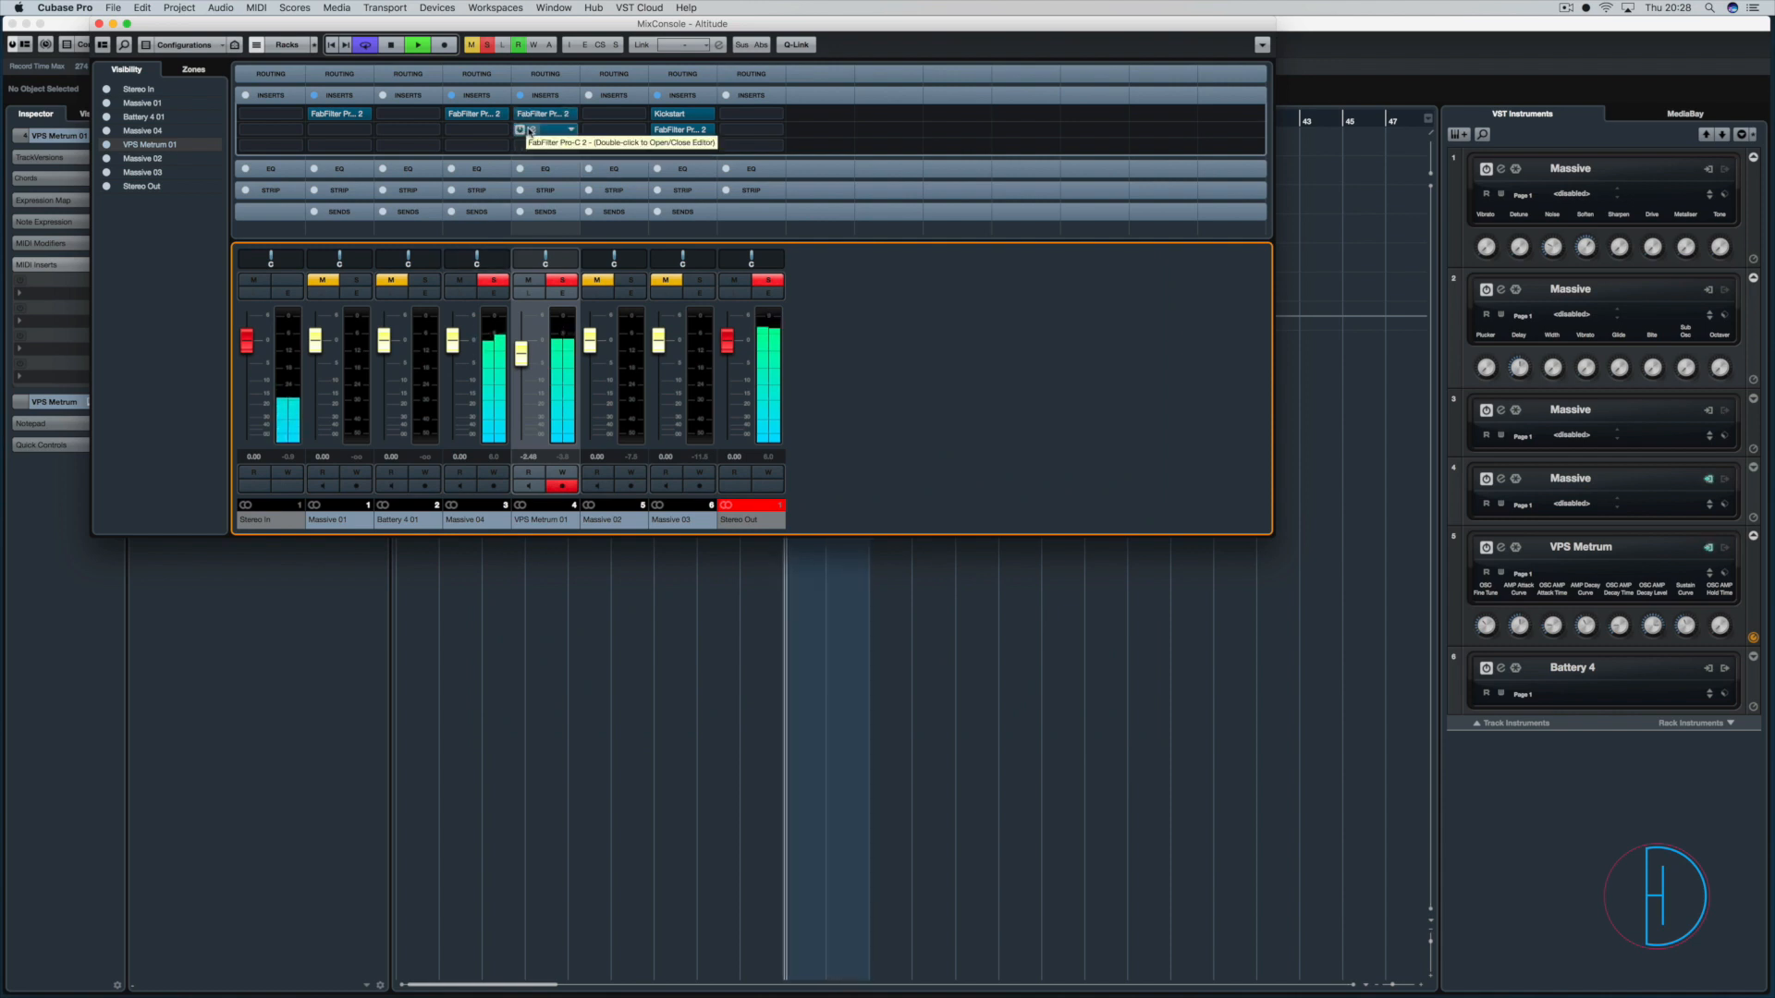
double_click(530, 131)
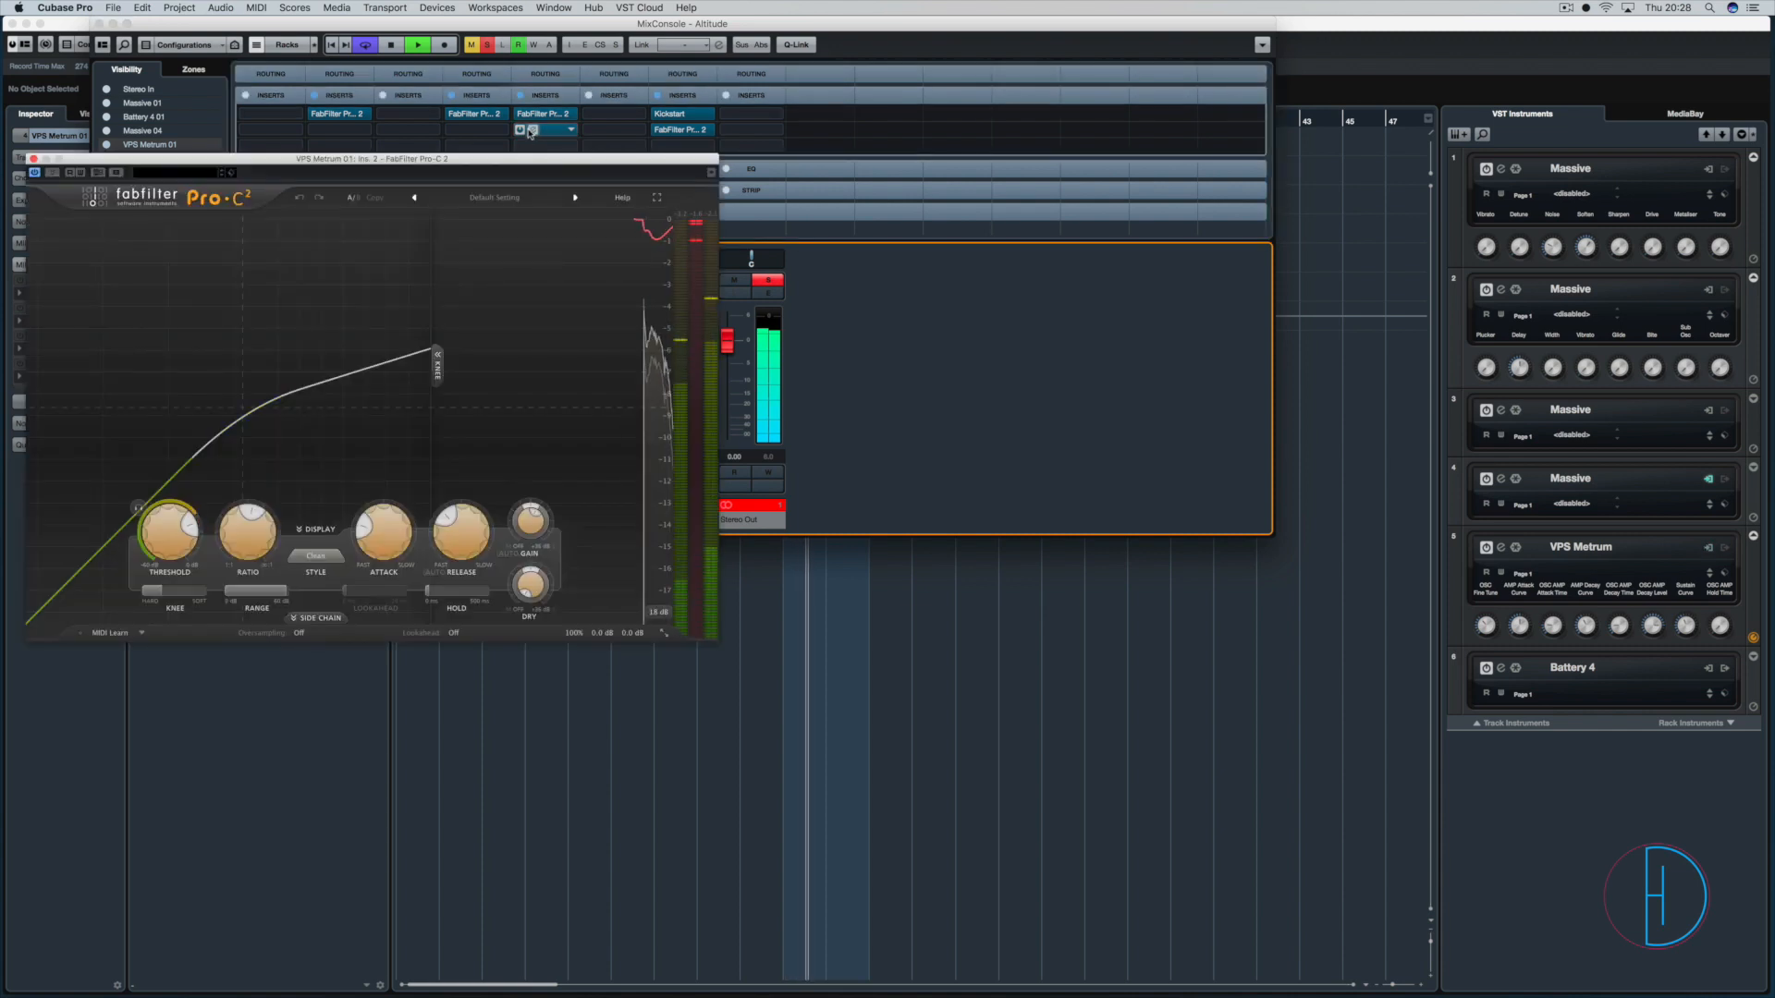
drag(322, 159, 723, 190)
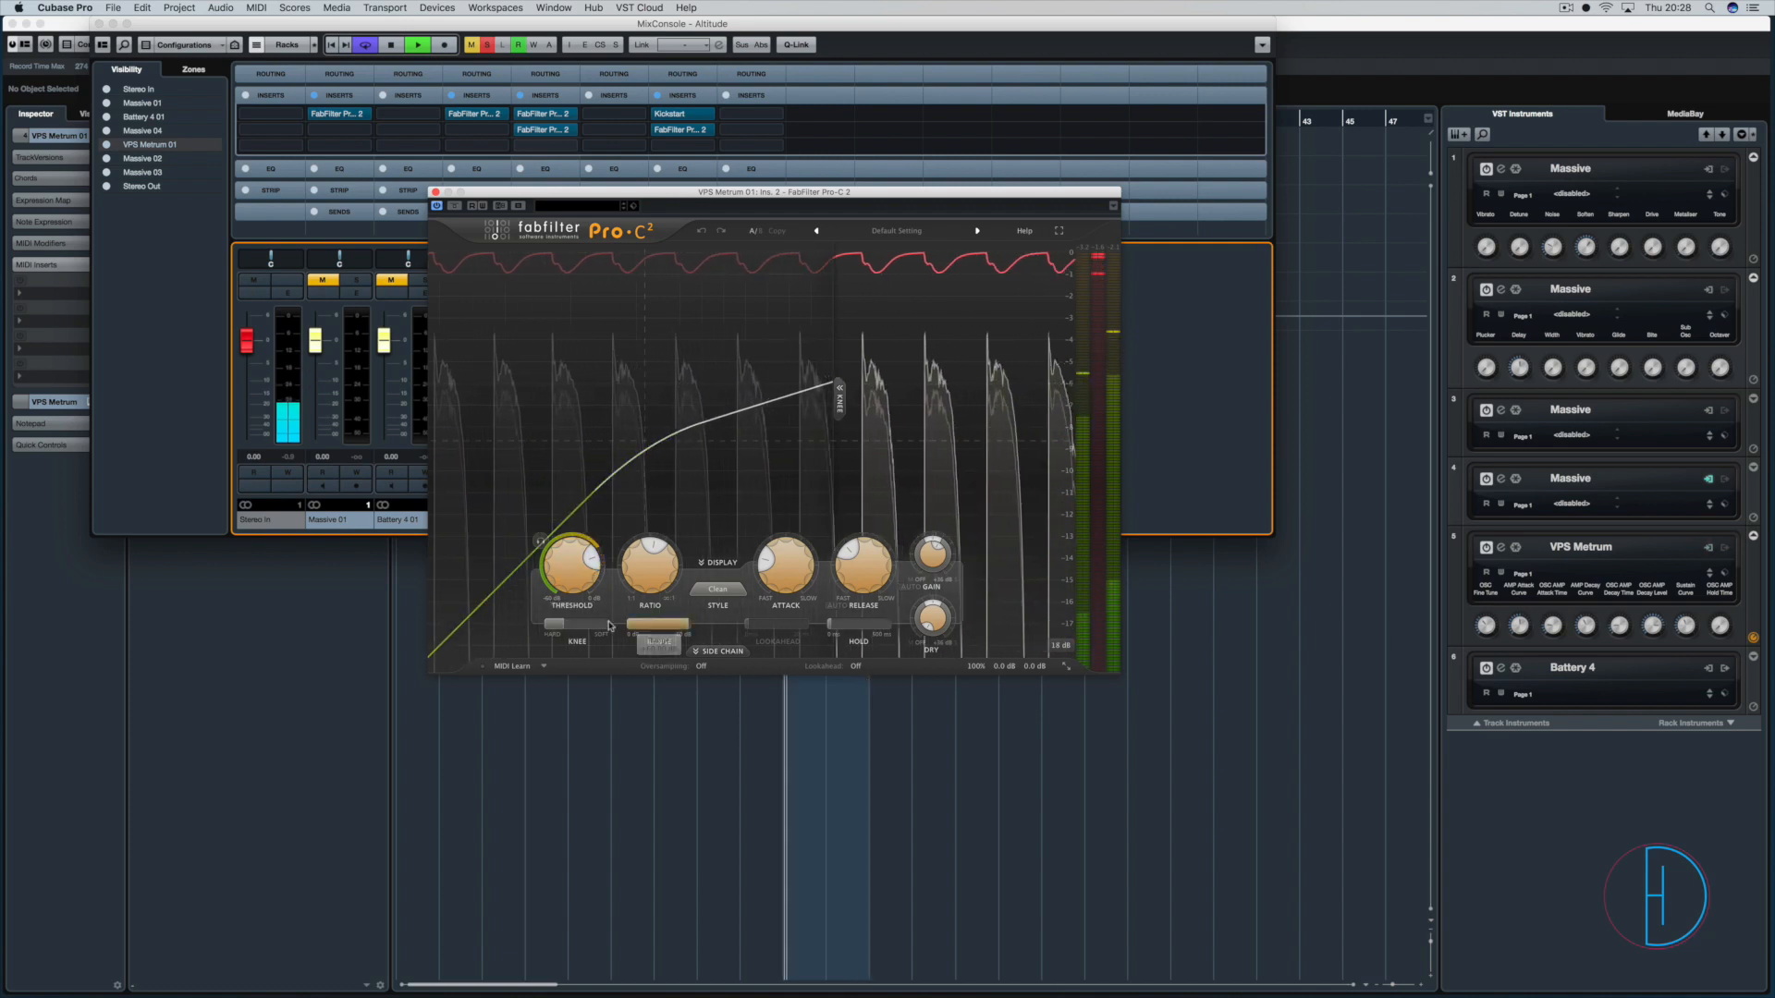
mouse_move(648, 572)
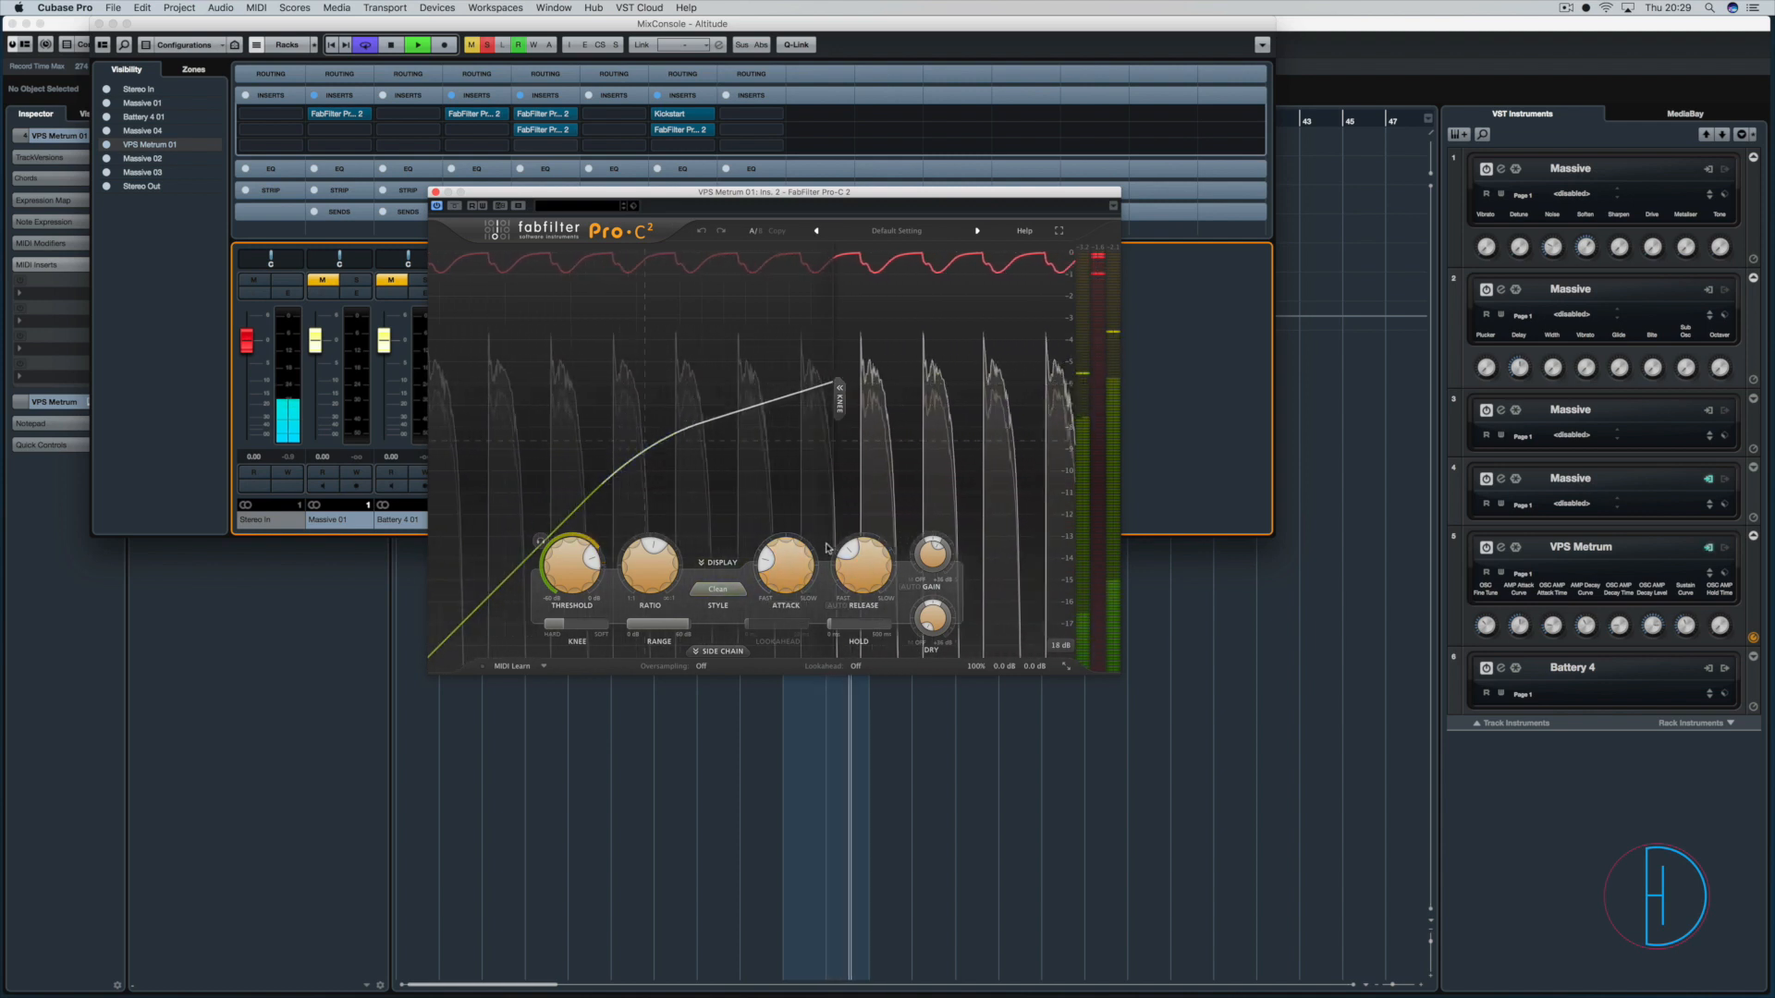
mouse_move(863, 568)
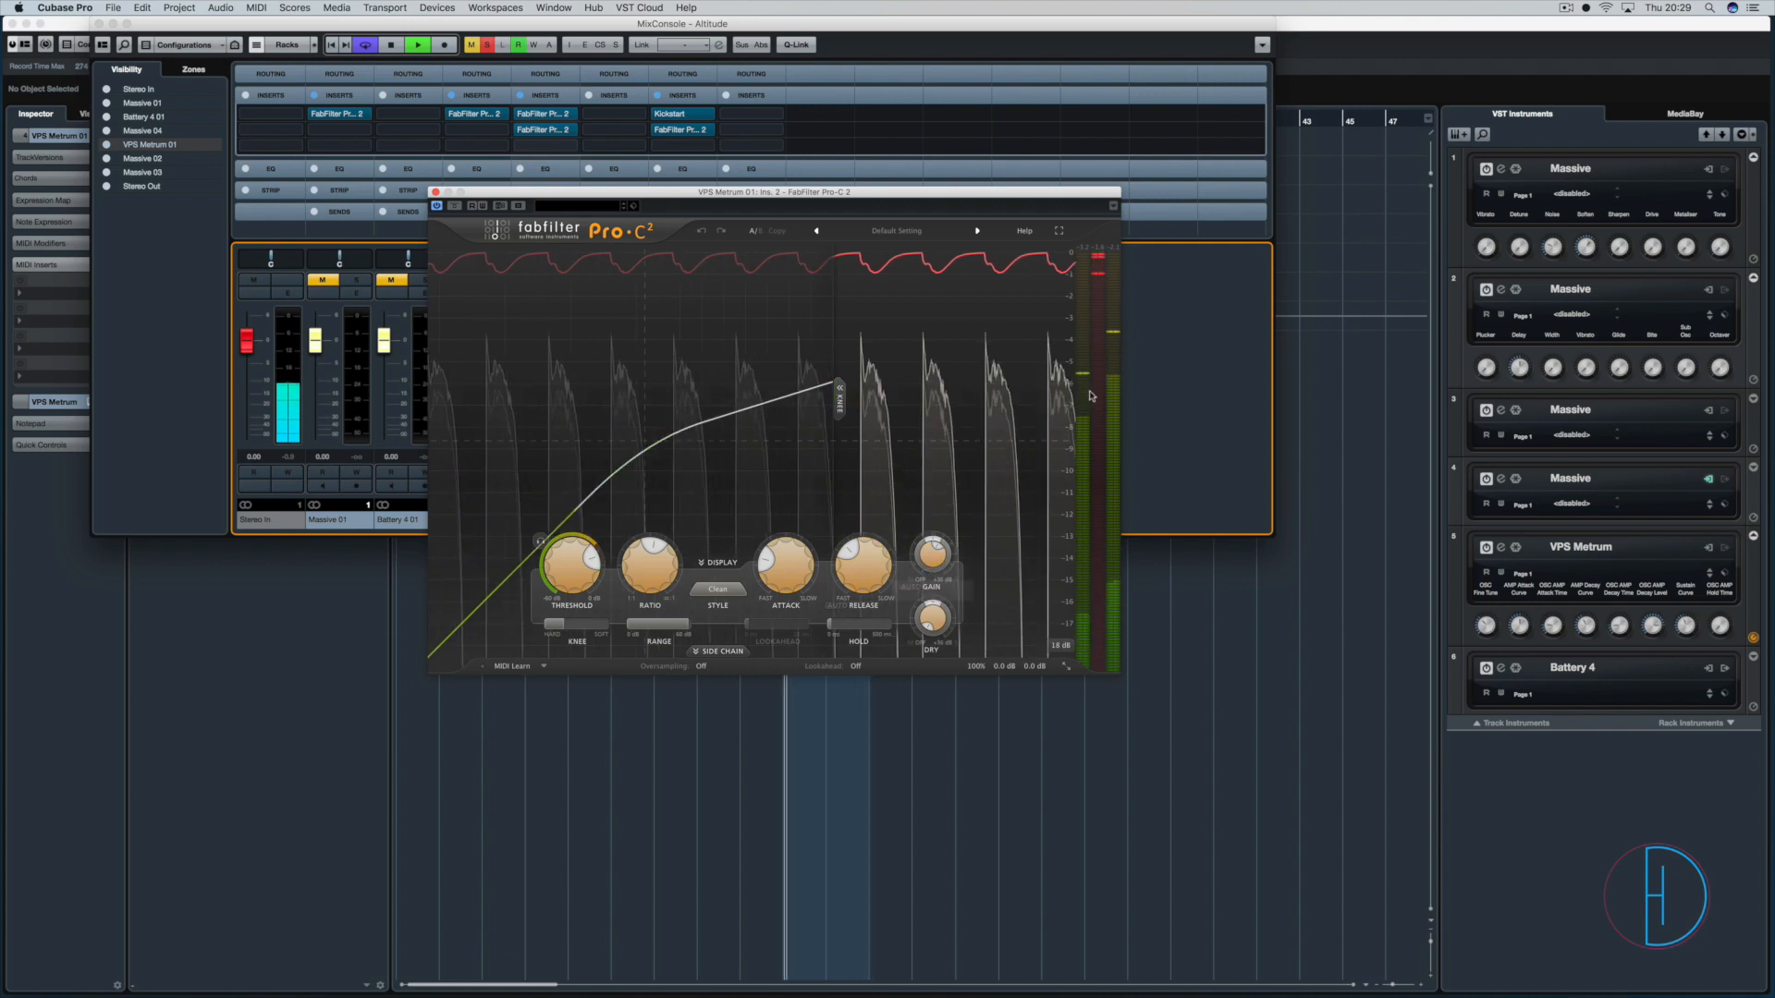
Close the VPS Metrum 01 compressor, stop playback, unsolo VPS Metrum 01 and Massive 04, and play the full mix.
click(435, 192)
key(space)
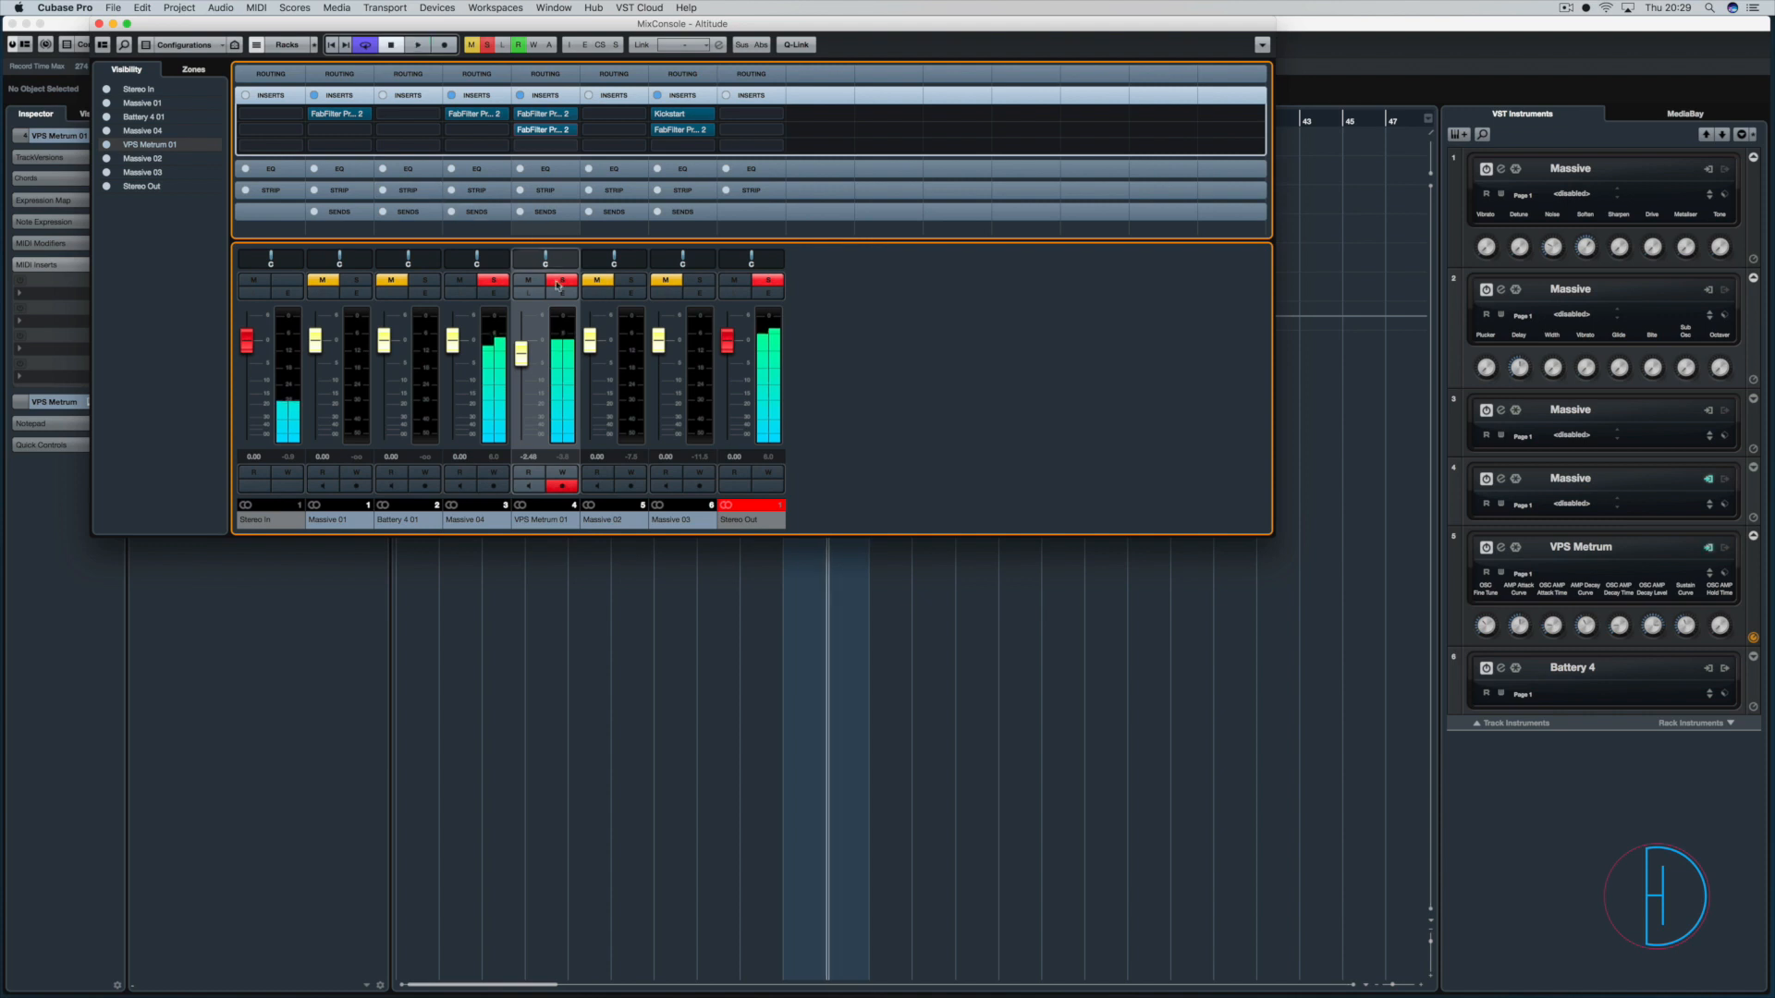
click(562, 280)
click(493, 281)
key(F1)
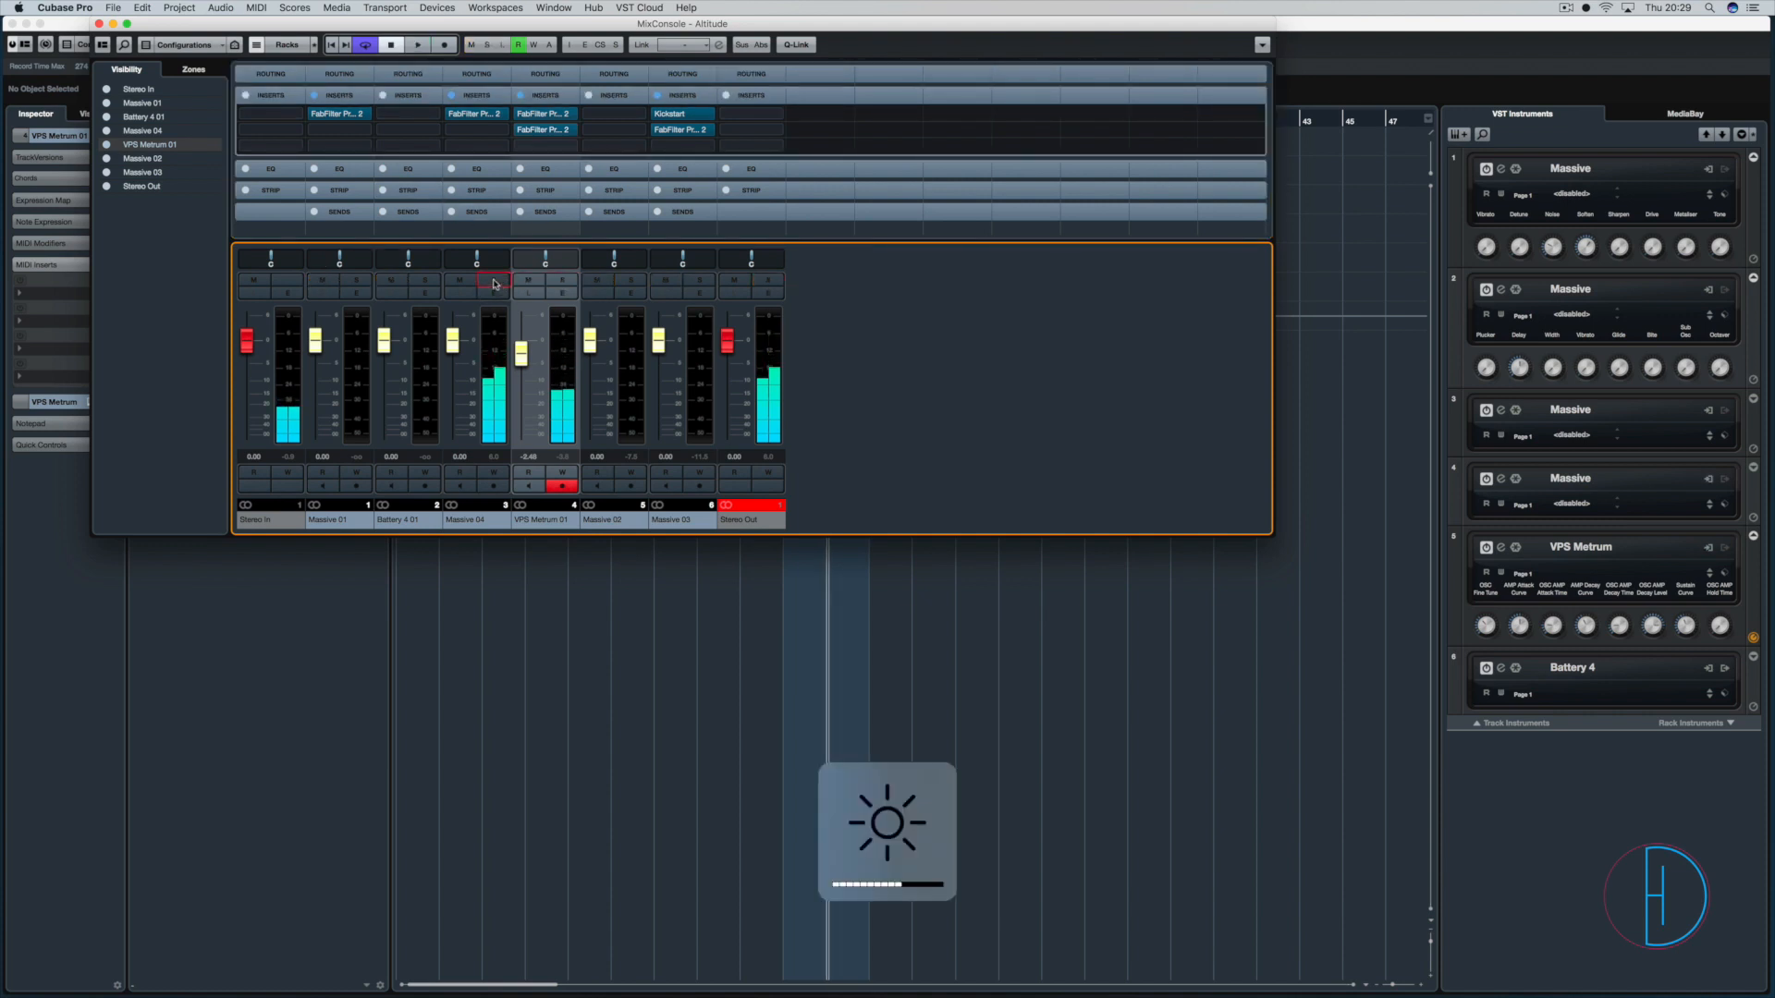
key(space)
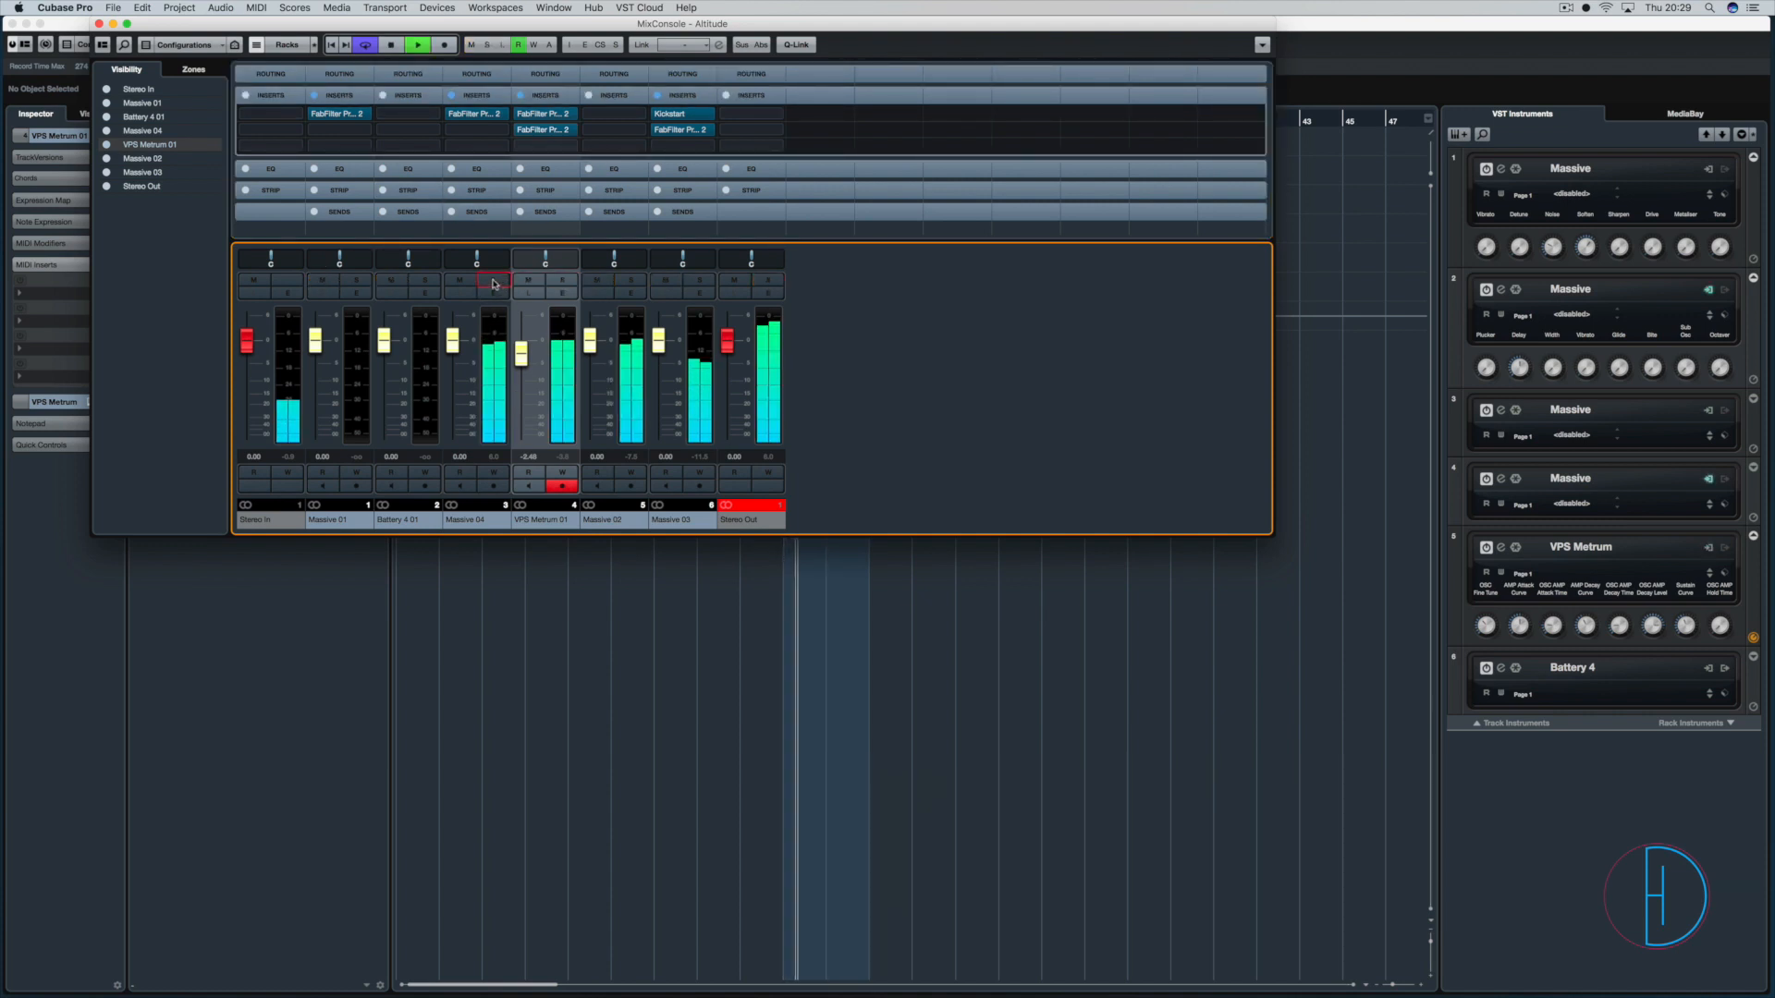